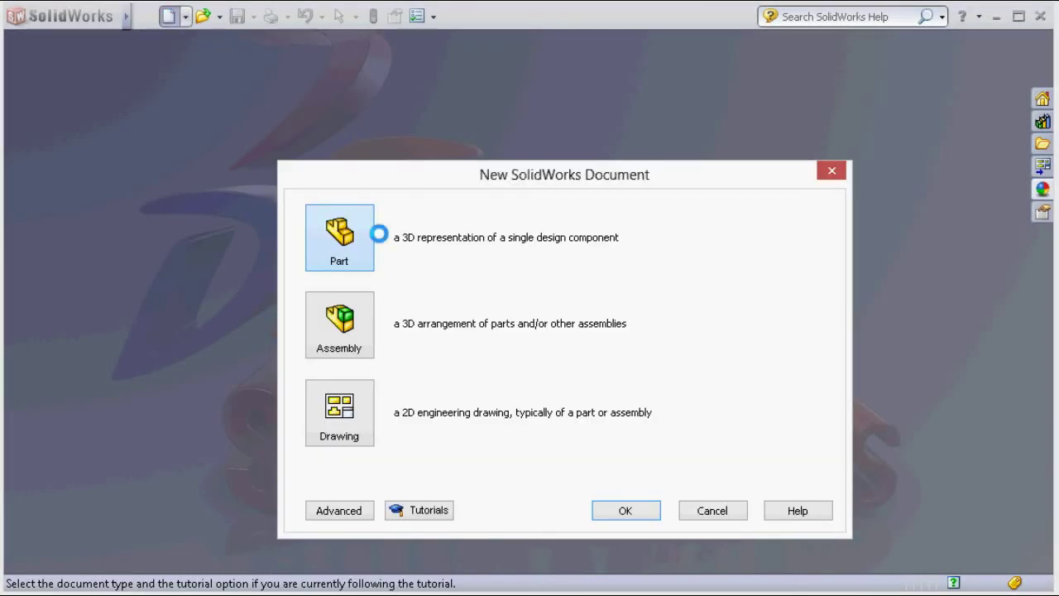
# Create a new part and start a sketch on the Top Plane.
pyautogui.click(603, 511)
pyautogui.click(134, 199)
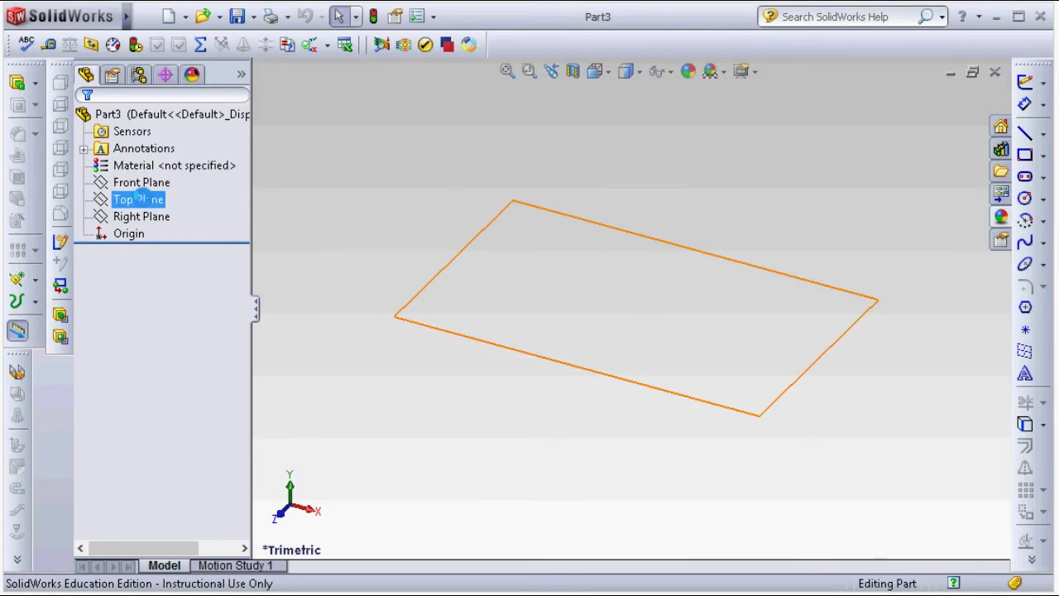
pyautogui.click(154, 171)
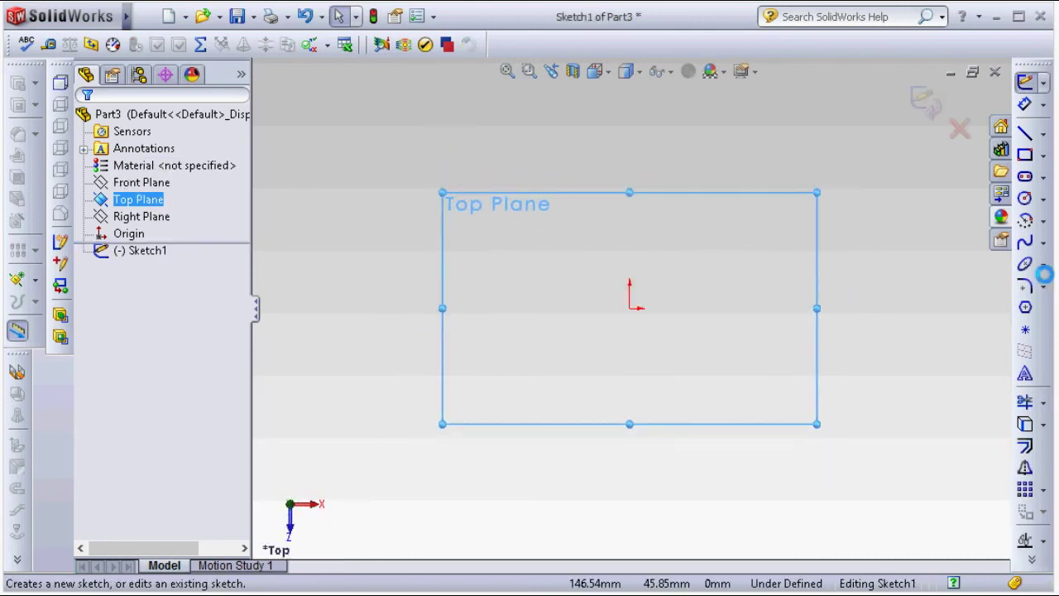
# Draw a six-sided polygon centred at the origin and make its top edge horizontal.
pyautogui.click(1025, 307)
pyautogui.click(630, 307)
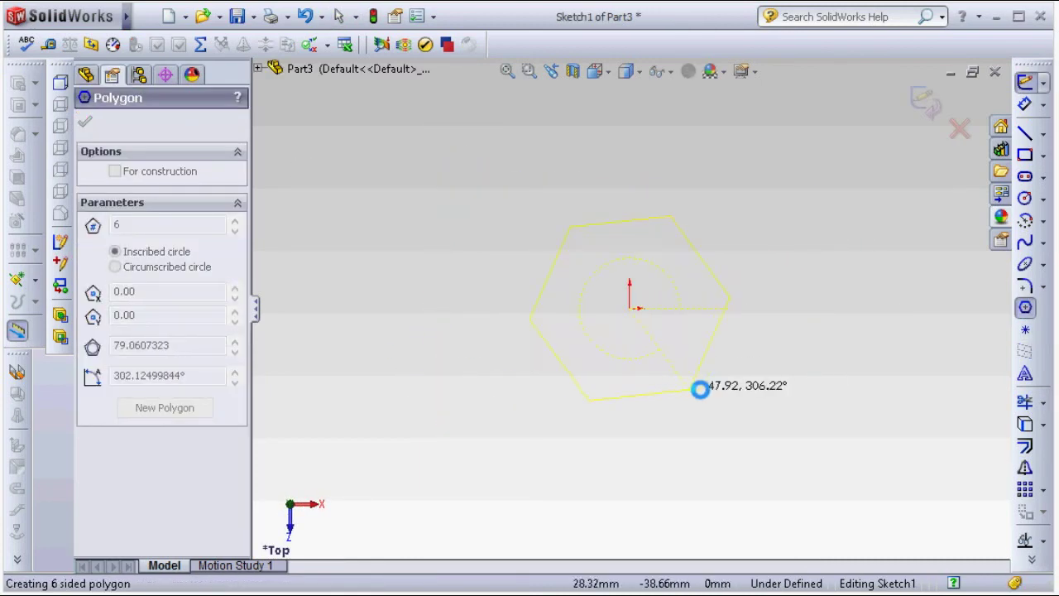
pyautogui.click(733, 389)
pyautogui.press('Escape')
pyautogui.click(631, 182)
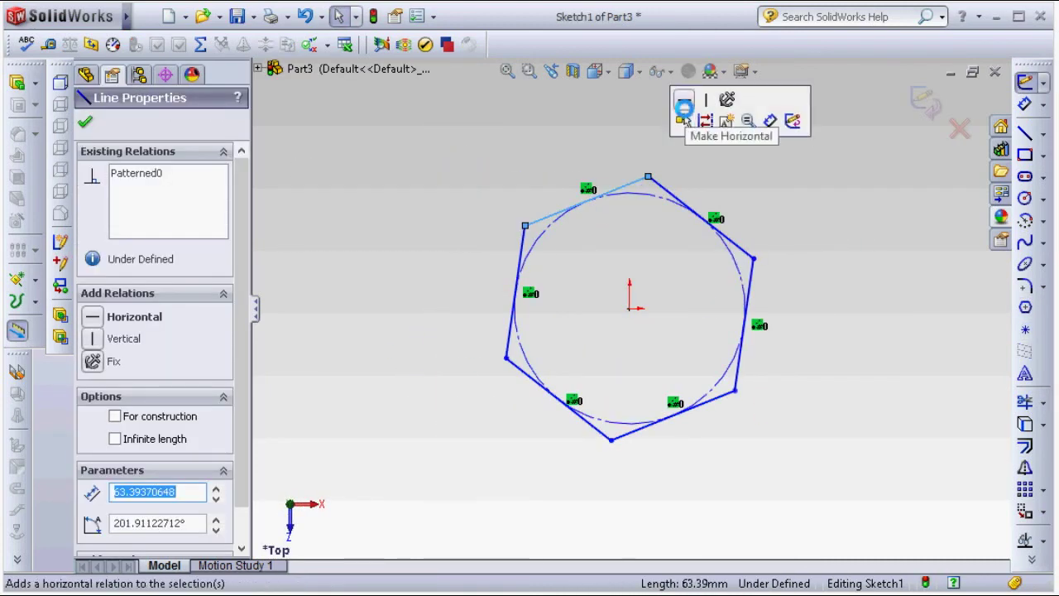
pyautogui.click(683, 106)
# Dimension the construction circle to 150 mm diameter, then exit the sketch.
pyautogui.click(1024, 104)
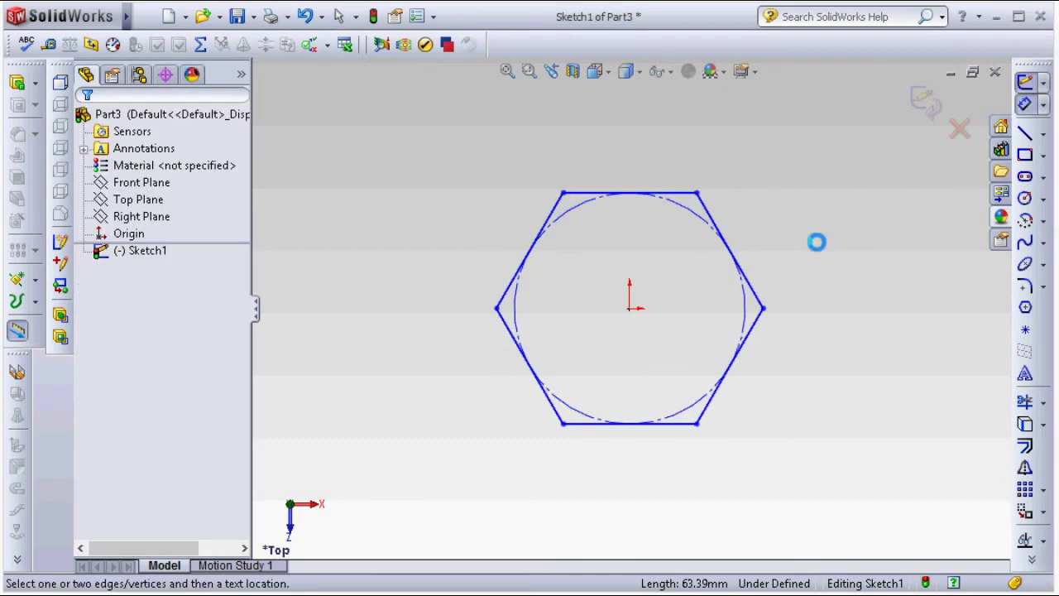
pyautogui.click(745, 314)
pyautogui.click(824, 318)
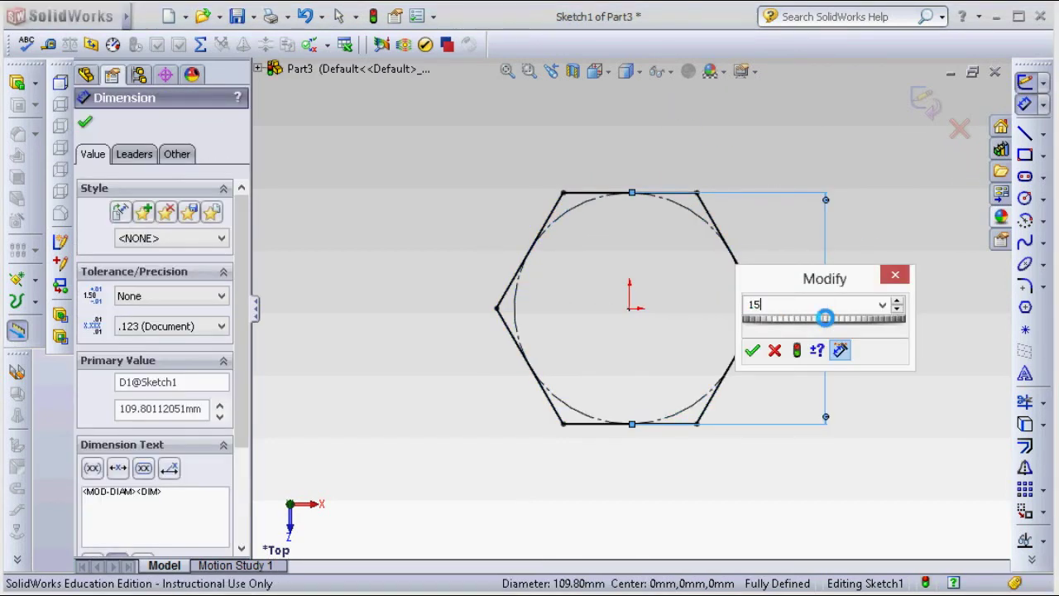
pyautogui.write('0')
pyautogui.press('Return')
pyautogui.click(913, 106)
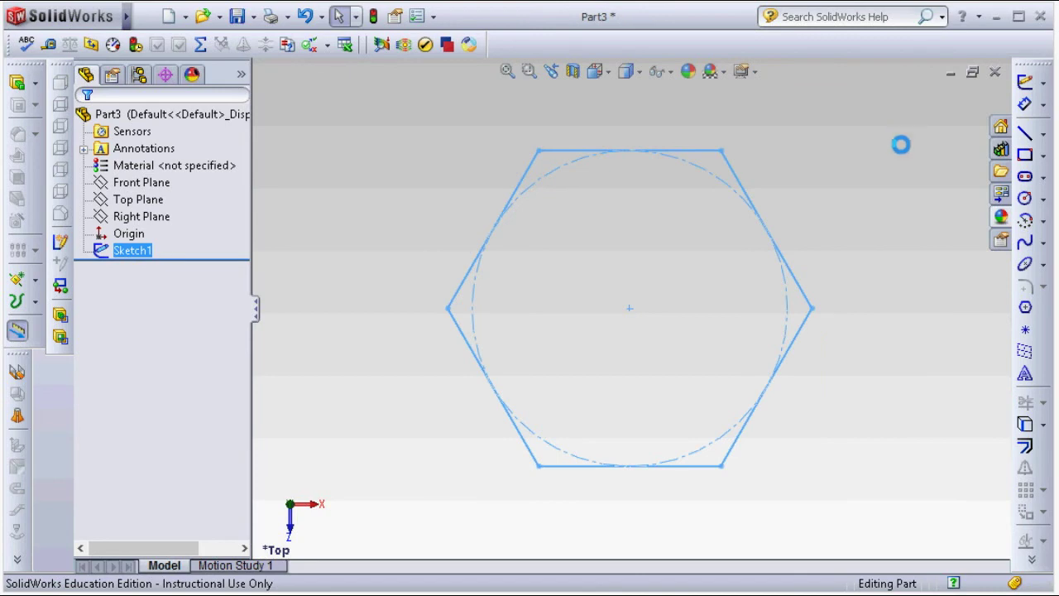
pyautogui.click(18, 370)
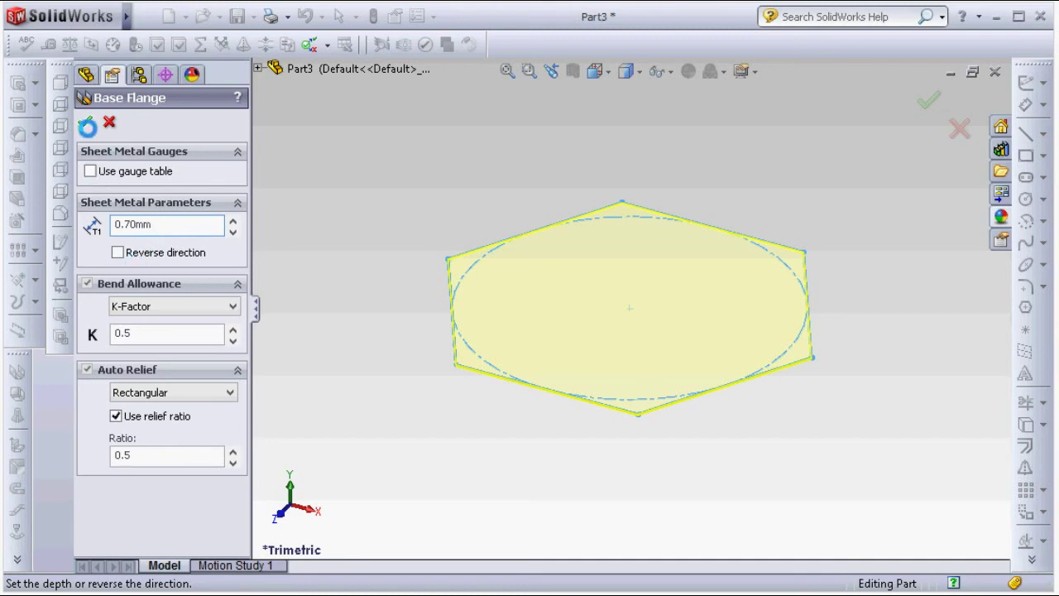
# Confirm the 0.70 mm base flange and save the part as 'chassis base'.
pyautogui.click(86, 125)
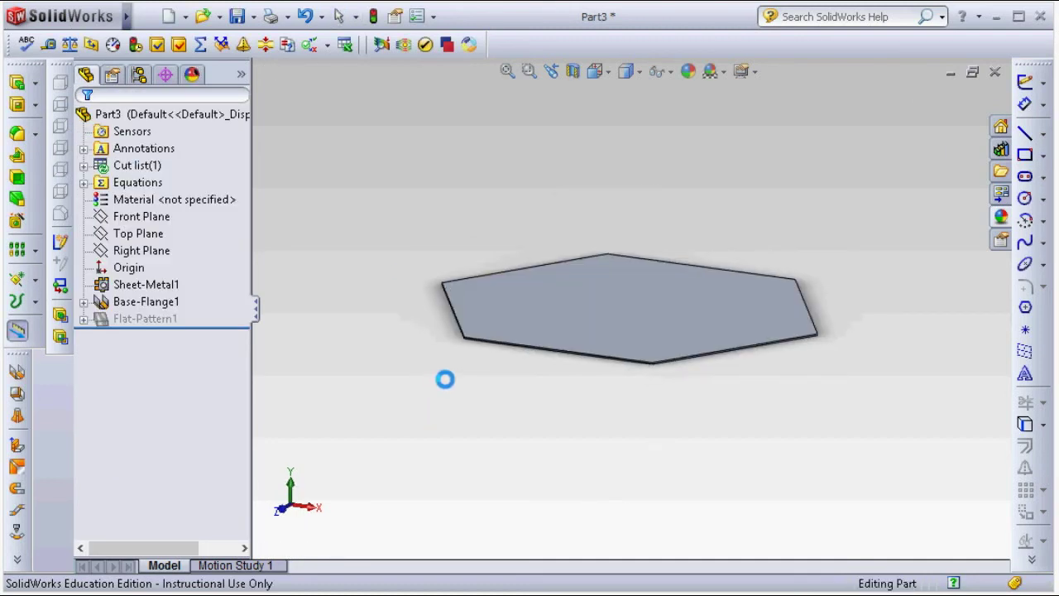
pyautogui.click(255, 17)
pyautogui.click(273, 54)
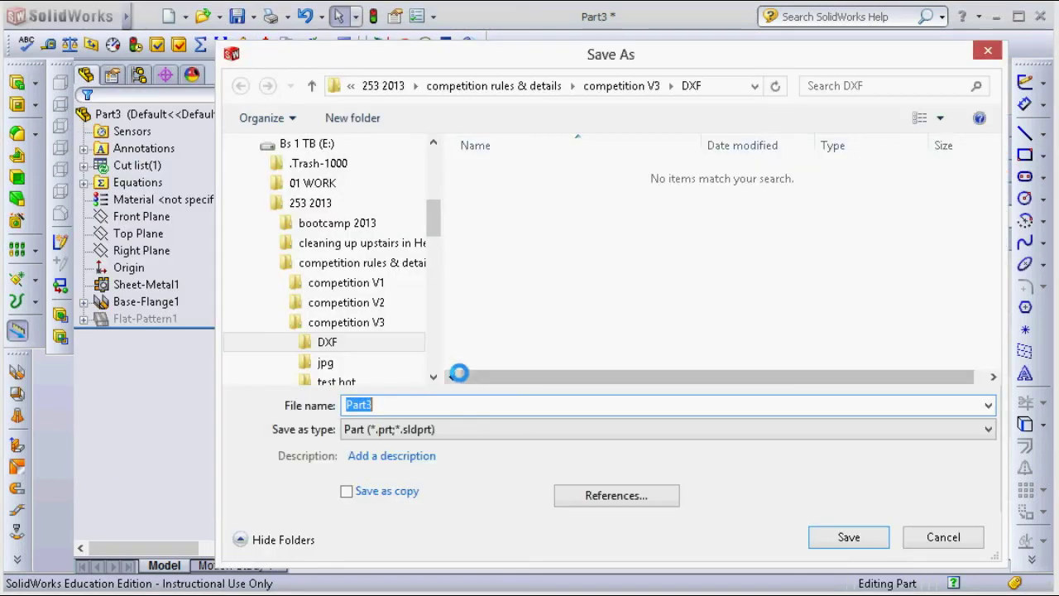
pyautogui.scroll(4, 422, 187)
pyautogui.click(306, 164)
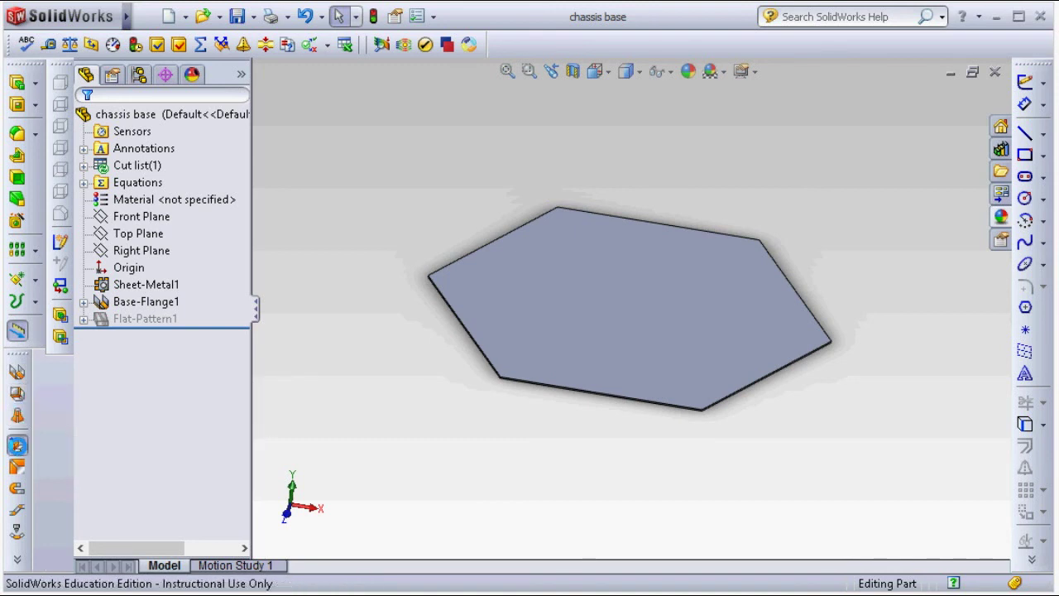
# Start an edge flange on the left, top and lower-right hexagon edges.
pyautogui.click(16, 444)
pyautogui.click(476, 344)
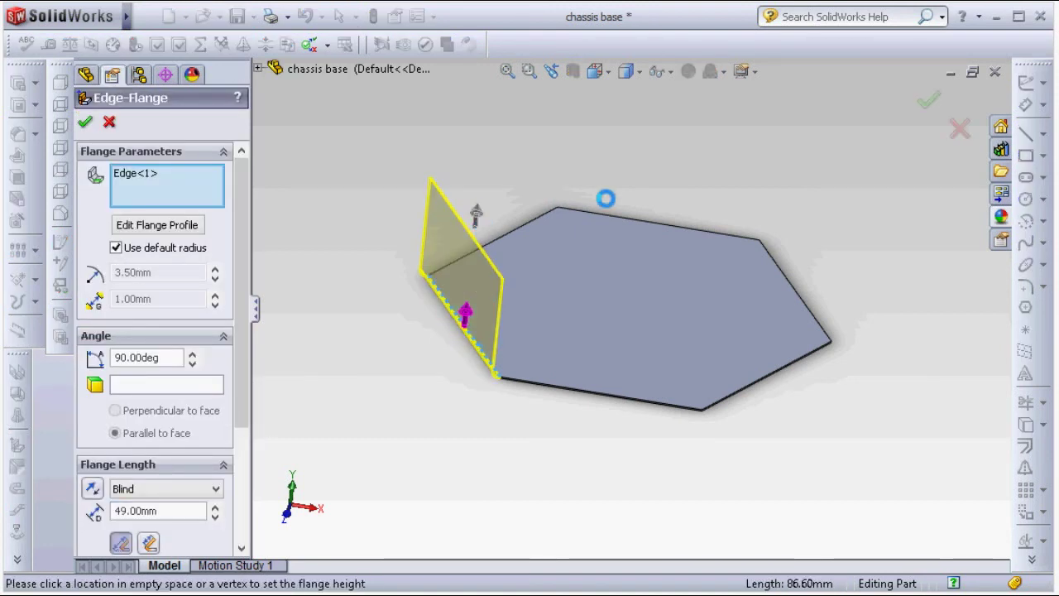
pyautogui.click(601, 213)
pyautogui.click(750, 383)
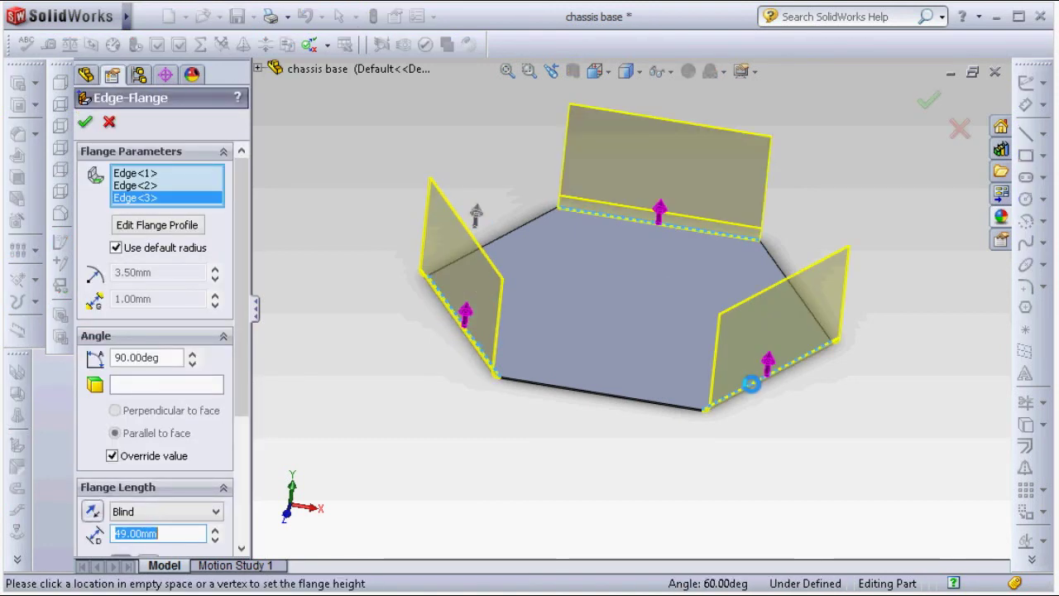
# Compare the Flange Position options for the 49 mm, 90° flanges.
pyautogui.scroll(-3, 238, 522)
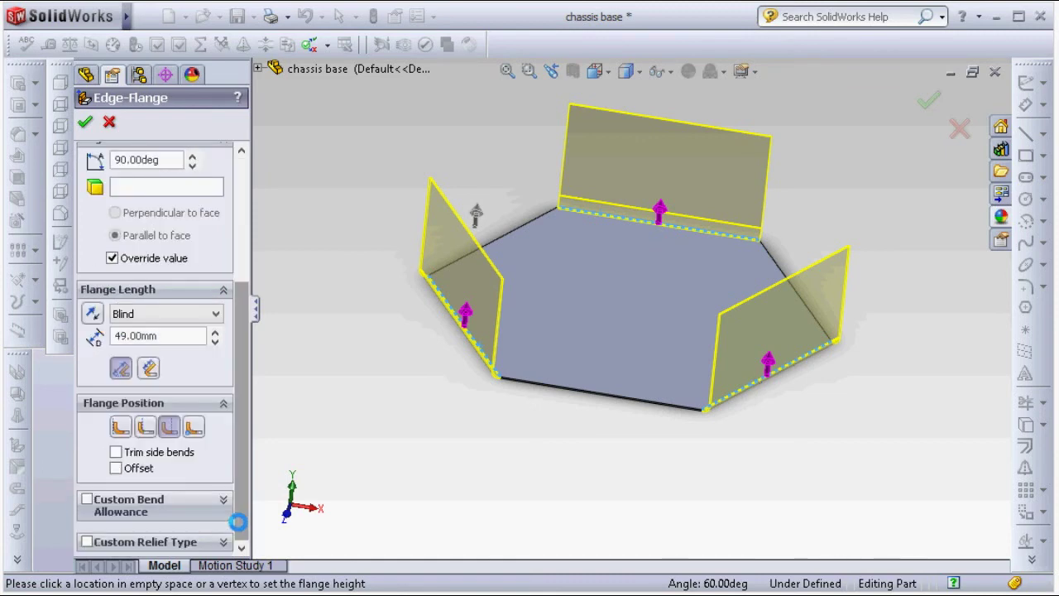
pyautogui.scroll(-3, 524, 323)
pyautogui.scroll(-2, 517, 295)
pyautogui.scroll(-2, 517, 295)
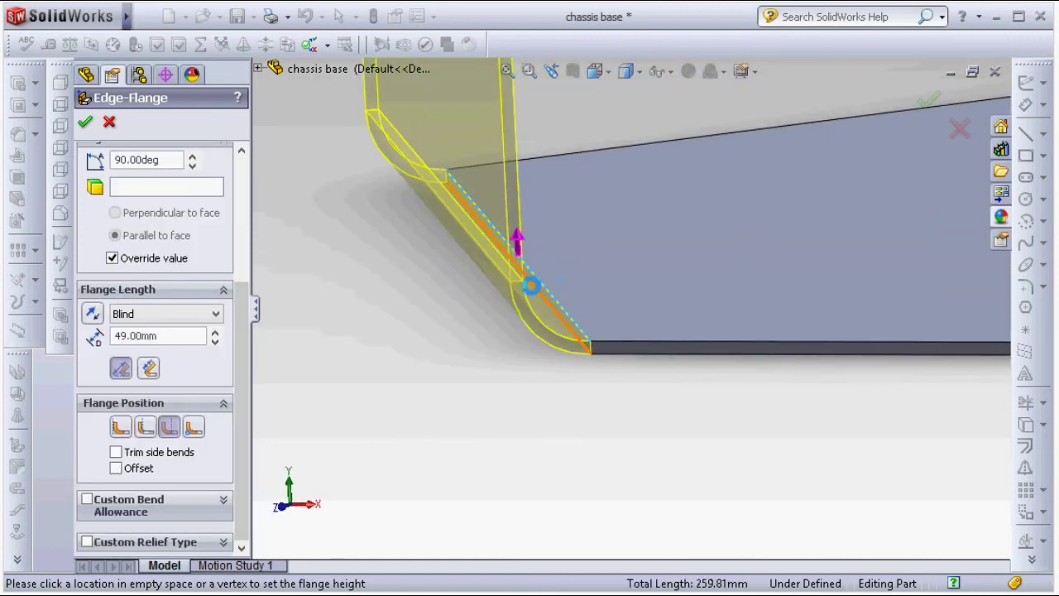
pyautogui.scroll(-2, 532, 284)
pyautogui.click(189, 429)
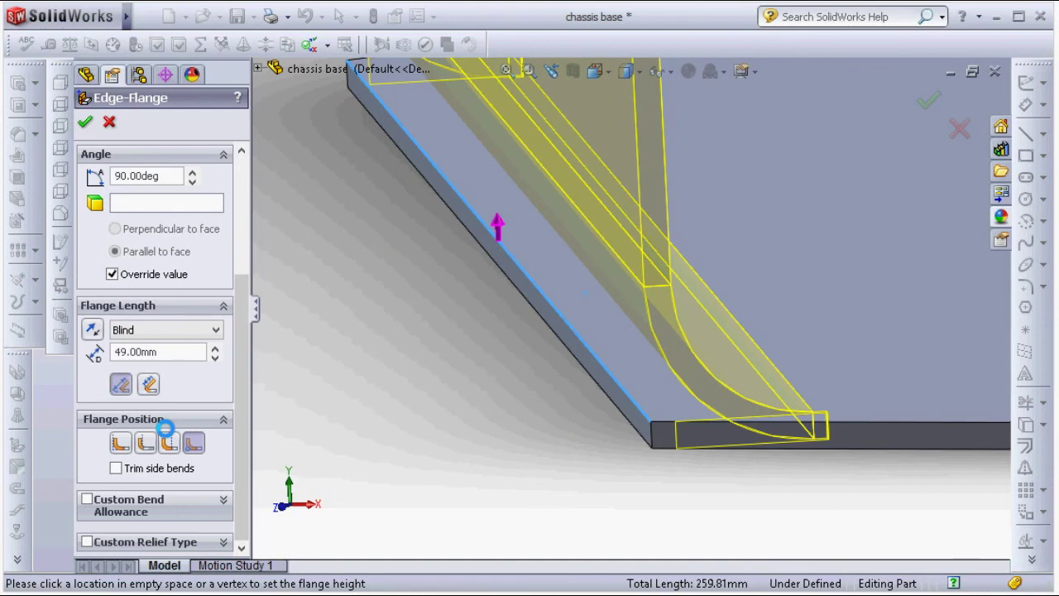
pyautogui.click(171, 441)
pyautogui.click(149, 442)
pyautogui.click(124, 442)
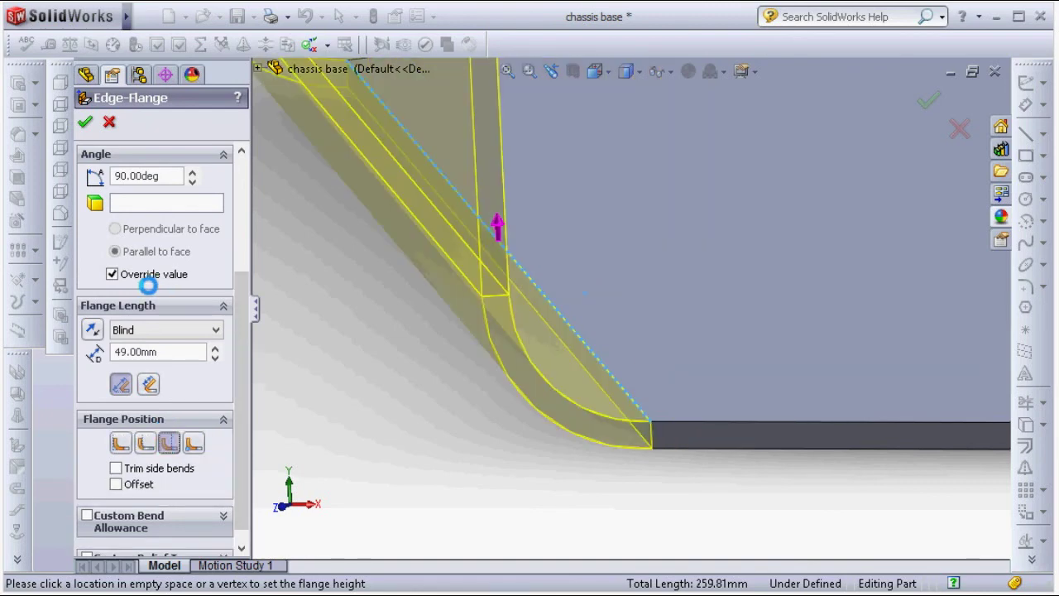
# Replace the default bend radius with a custom 1.00 mm radius.
pyautogui.scroll(3, 235, 189)
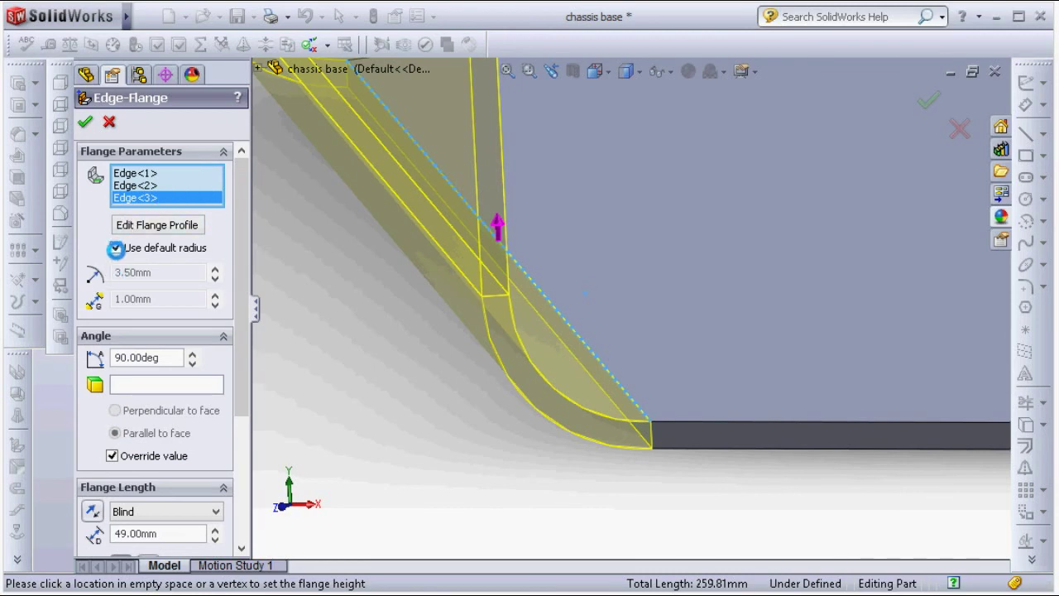
pyautogui.click(116, 248)
pyautogui.click(139, 273)
pyautogui.write('1')
pyautogui.press('Return')
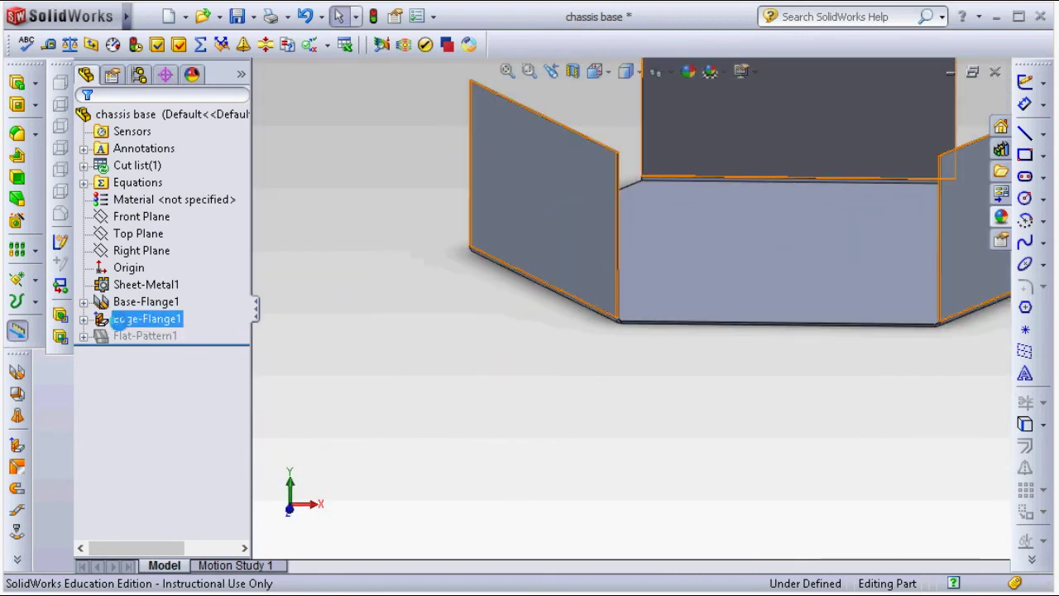
pyautogui.click(83, 318)
# Change Edge-Flange1's length from 49 to 50 mm, then select the plate's front bottom edge.
pyautogui.click(147, 319)
pyautogui.click(134, 263)
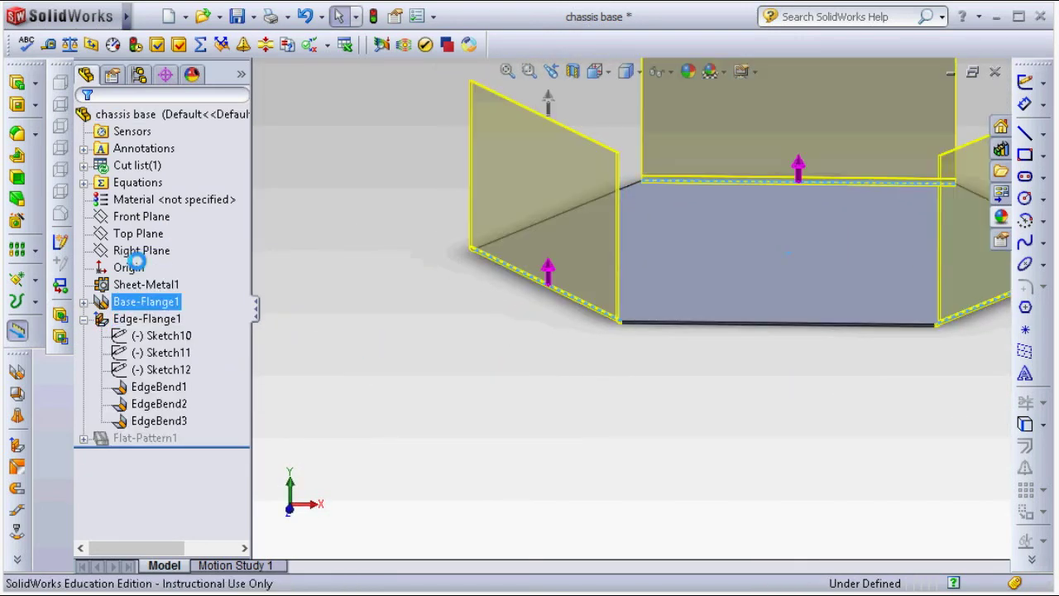
pyautogui.scroll(-3, 241, 510)
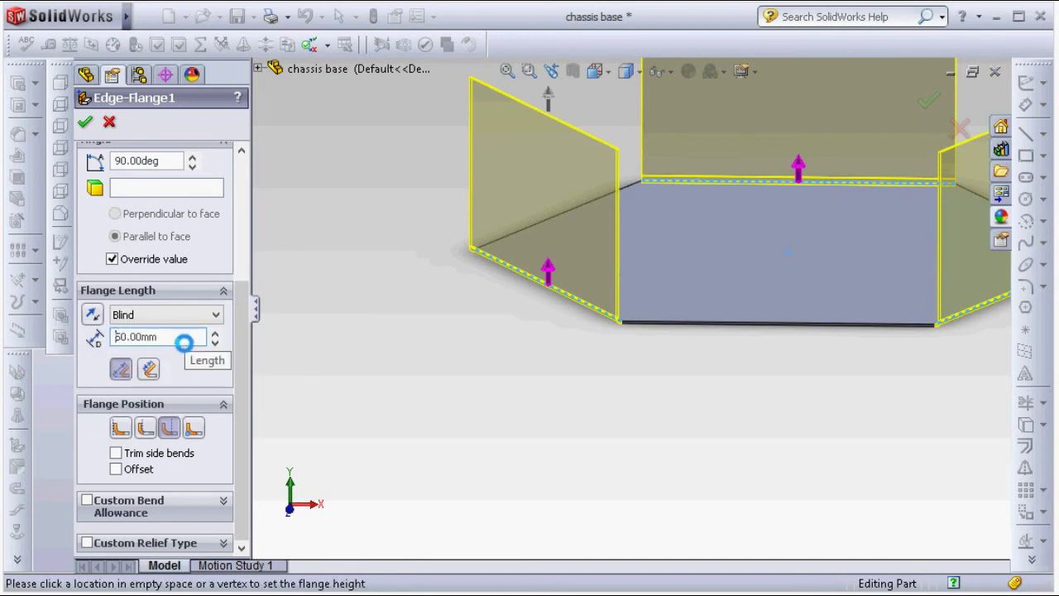
pyautogui.press('Return')
pyautogui.moveTo(570, 454)
pyautogui.mouseDown(button='middle')
pyautogui.moveTo(803, 130)
pyautogui.moveTo(749, 326)
pyautogui.moveTo(750, 451)
pyautogui.moveTo(724, 426)
pyautogui.mouseUp(button='middle')
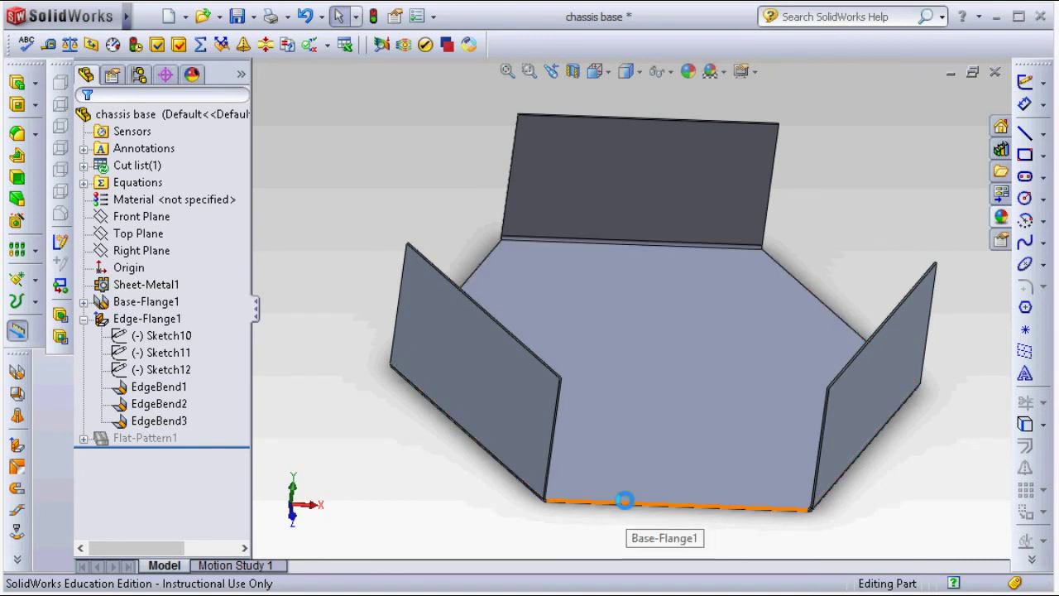
pyautogui.click(624, 500)
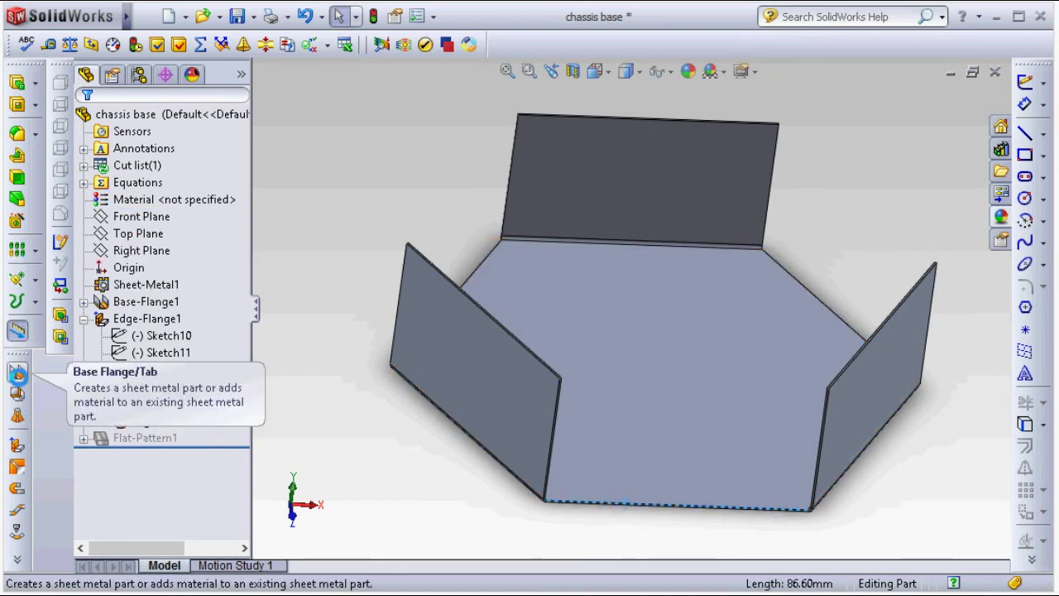
# Start a 30 mm edge flange on the front bottom edge plus the left and right open edges.
pyautogui.click(17, 445)
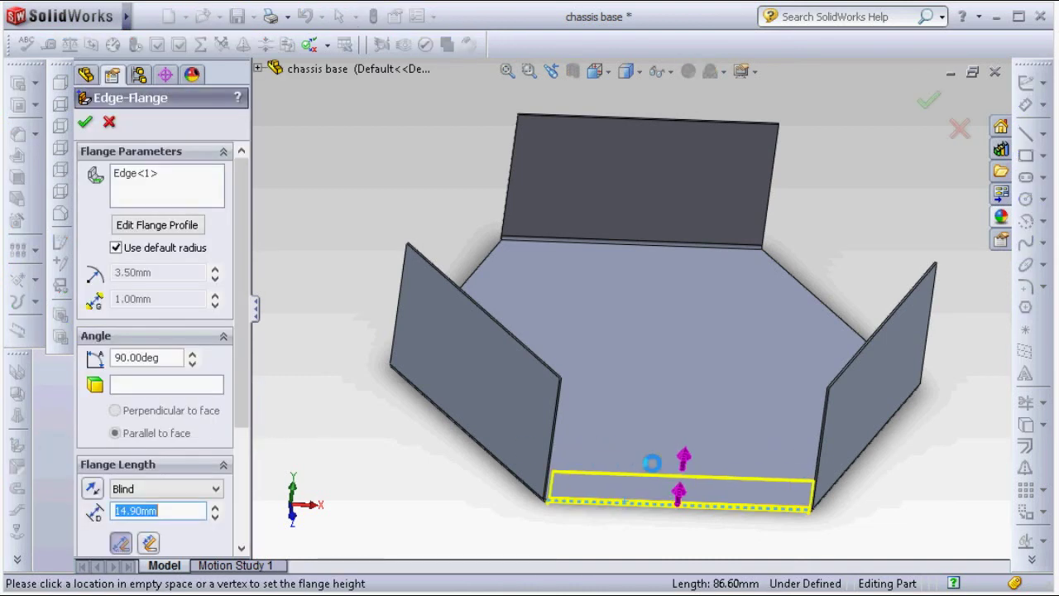
pyautogui.click(653, 438)
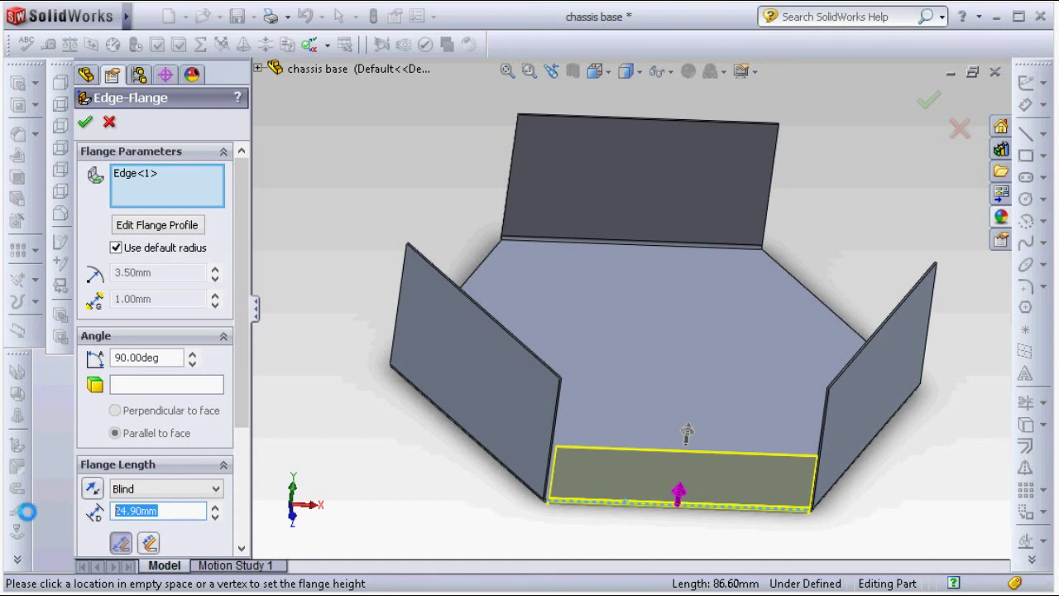
pyautogui.write('30')
pyautogui.press('Return')
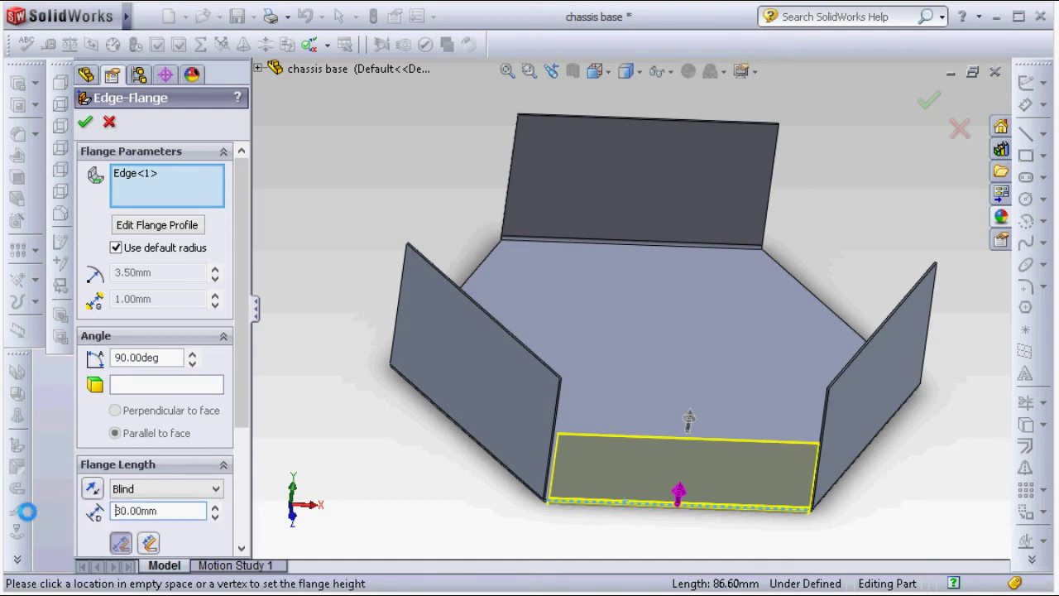
pyautogui.click(474, 269)
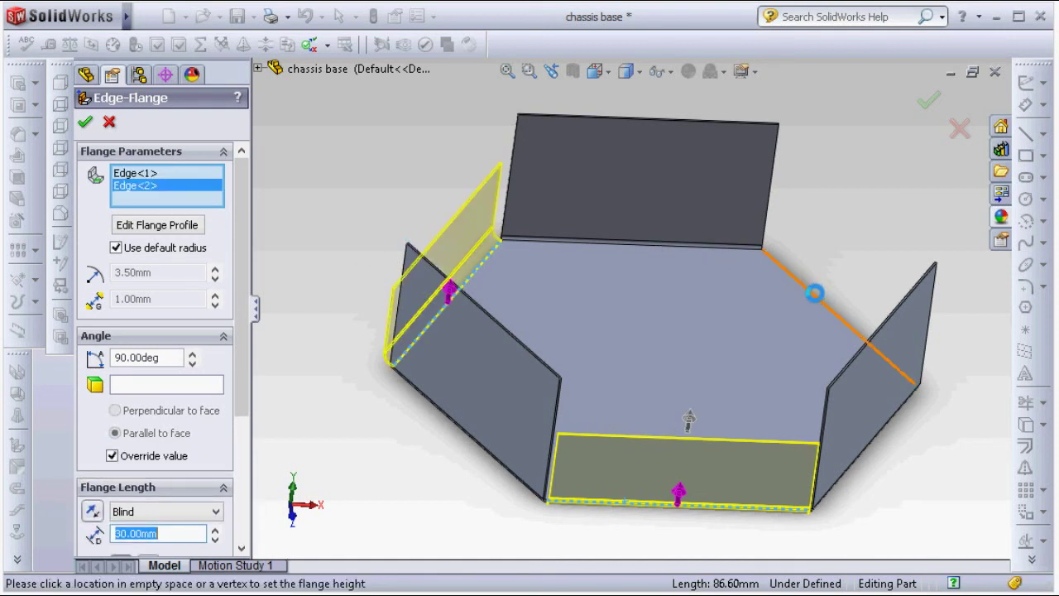
pyautogui.click(814, 293)
pyautogui.hotkey('ctrl', '3')
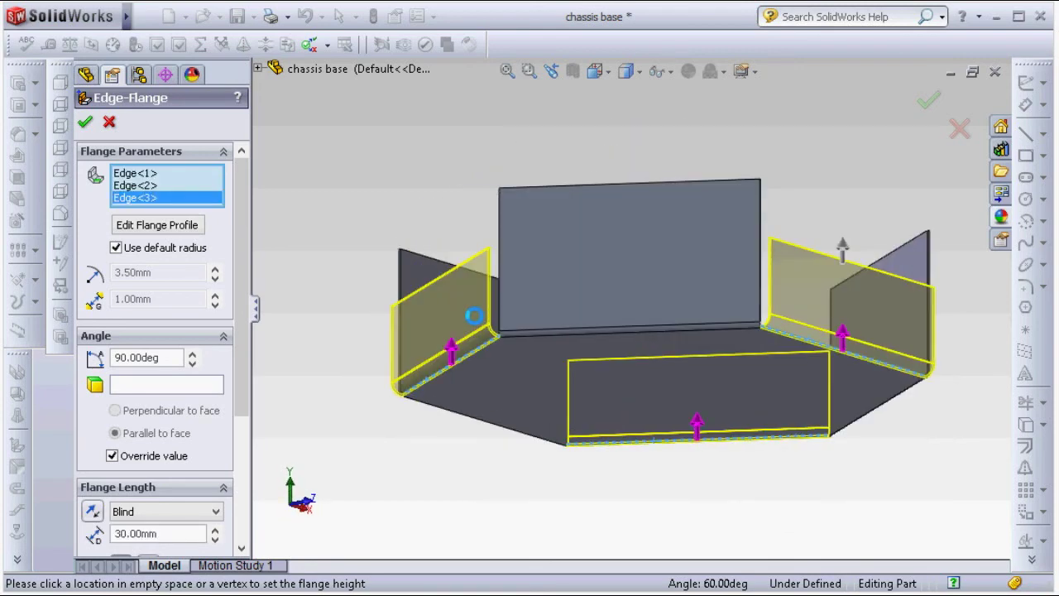
pyautogui.moveTo(470, 351)
pyautogui.mouseDown(button='middle')
pyautogui.moveTo(437, 354)
pyautogui.moveTo(439, 371)
pyautogui.mouseUp(button='middle')
pyautogui.scroll(-5, 700, 485)
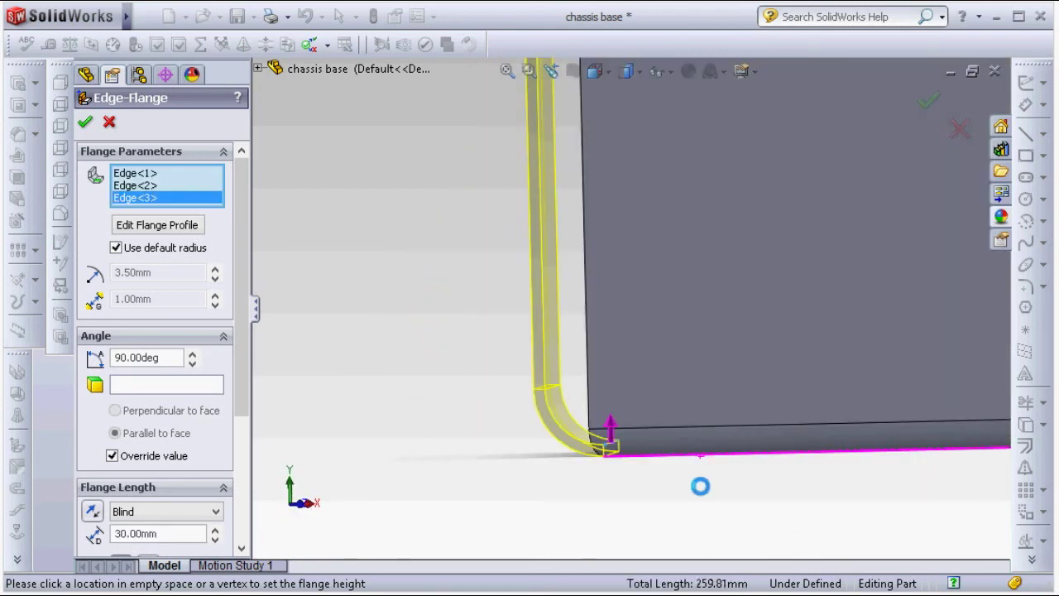
pyautogui.scroll(-3, 706, 495)
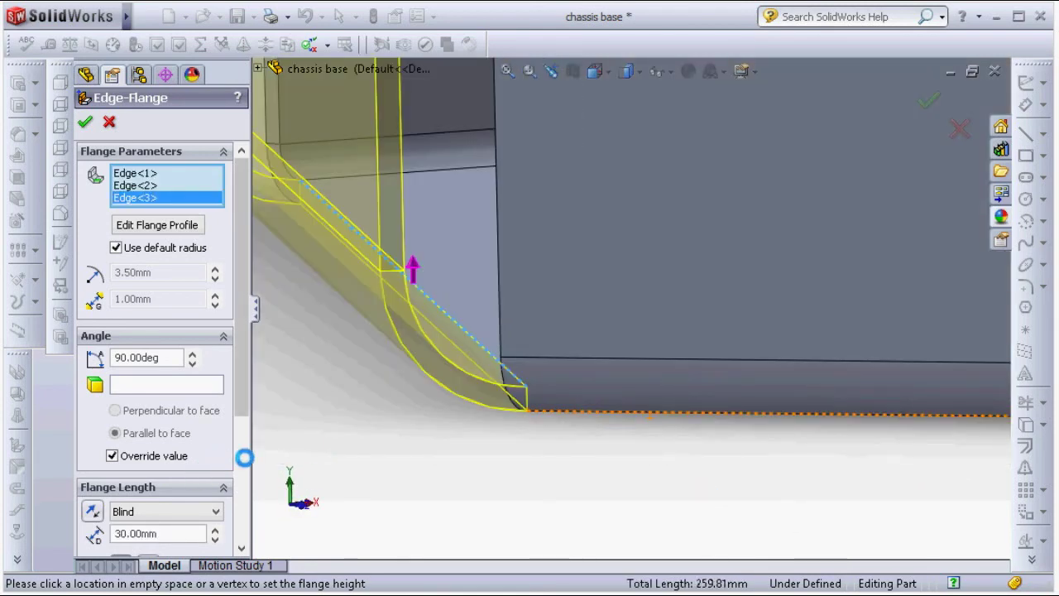
# Give the flanges a 1 mm bend radius, set their Flange Position, and accept Edge-Flange2.
pyautogui.click(135, 251)
pyautogui.write('1')
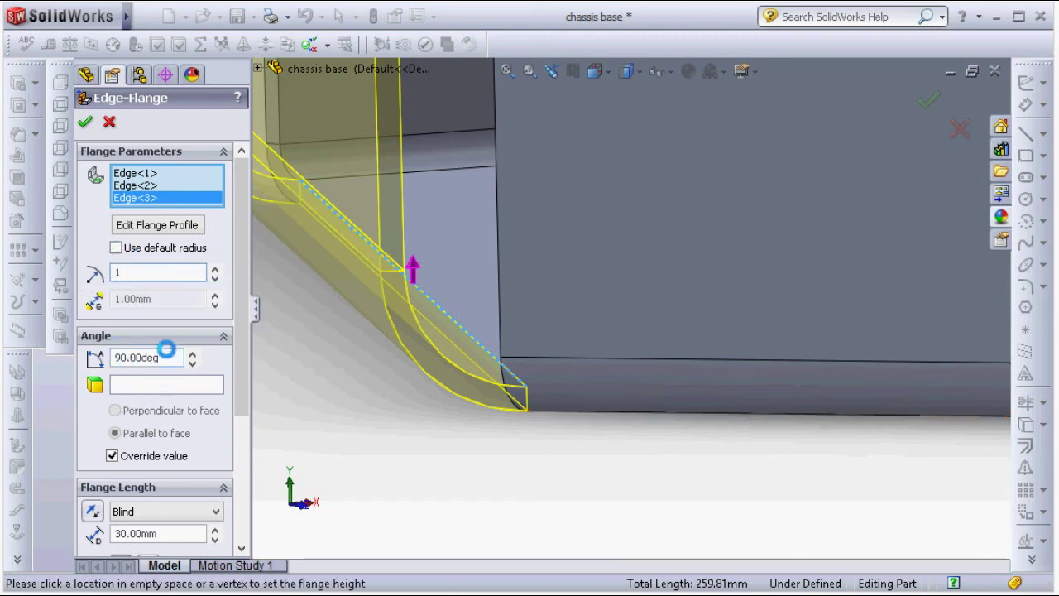
pyautogui.scroll(-5, 243, 488)
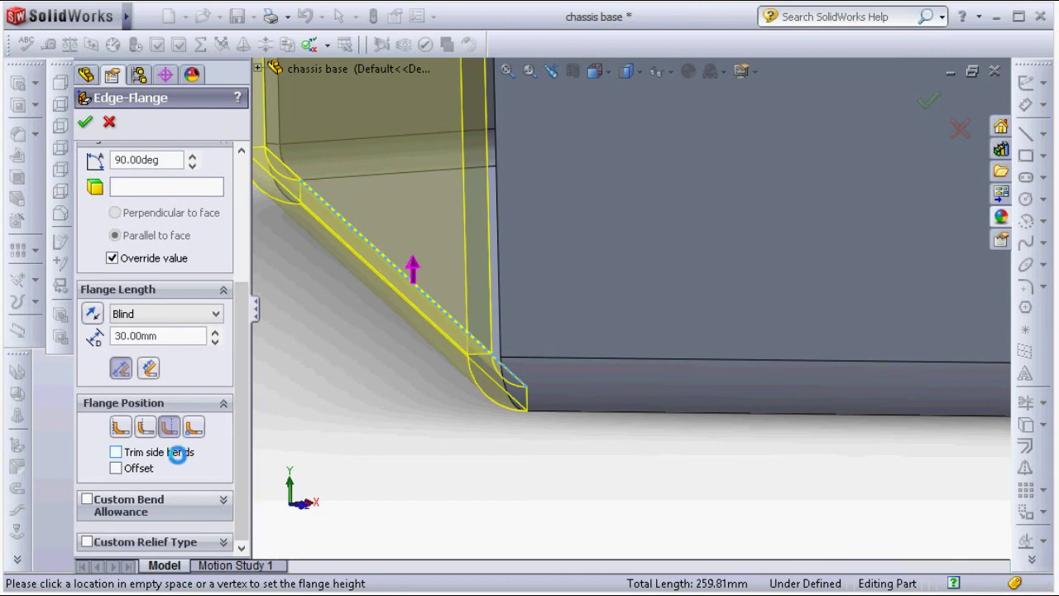
pyautogui.click(165, 428)
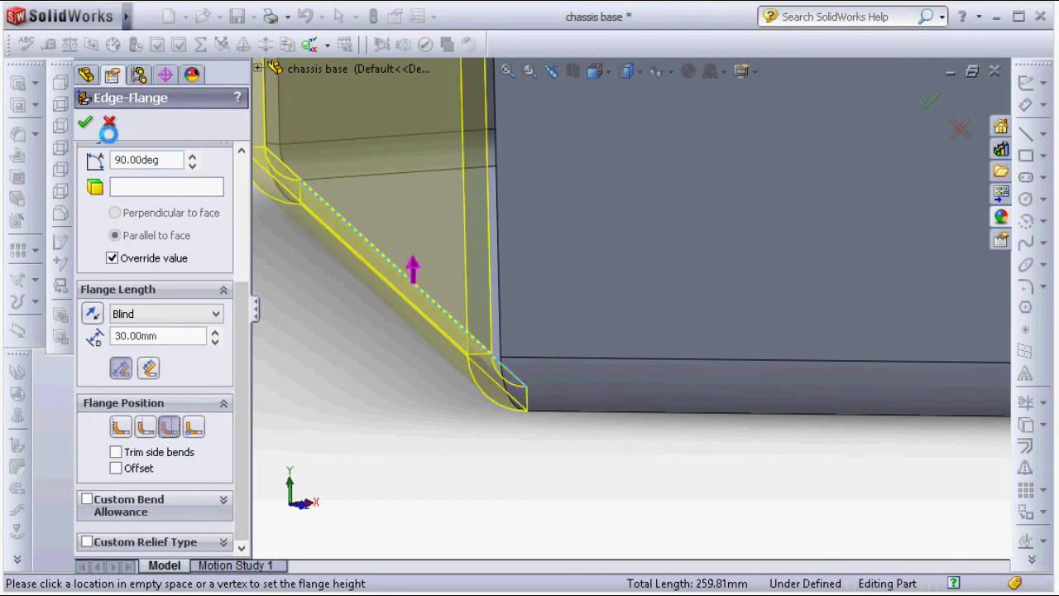
pyautogui.click(85, 122)
pyautogui.moveTo(333, 380); pyautogui.dragTo(356, 337, button='middle')
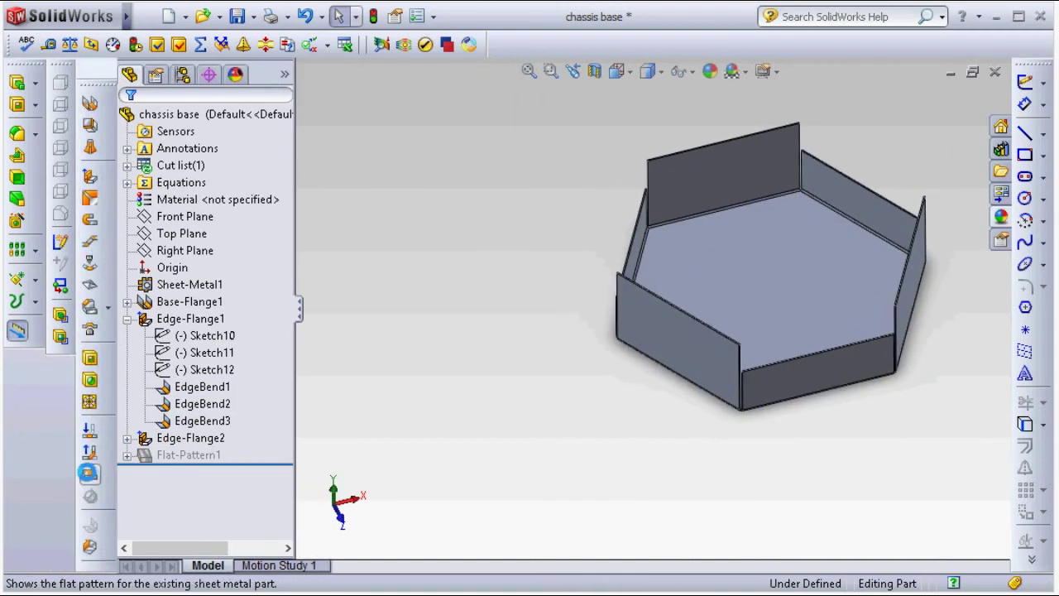
pyautogui.click(90, 473)
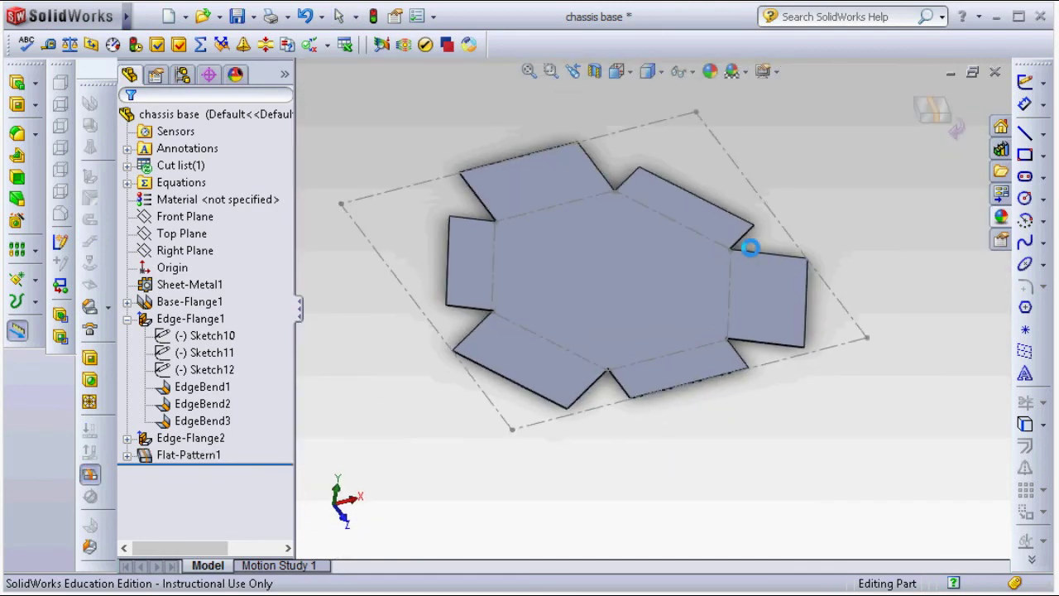
pyautogui.click(174, 438)
pyautogui.click(89, 474)
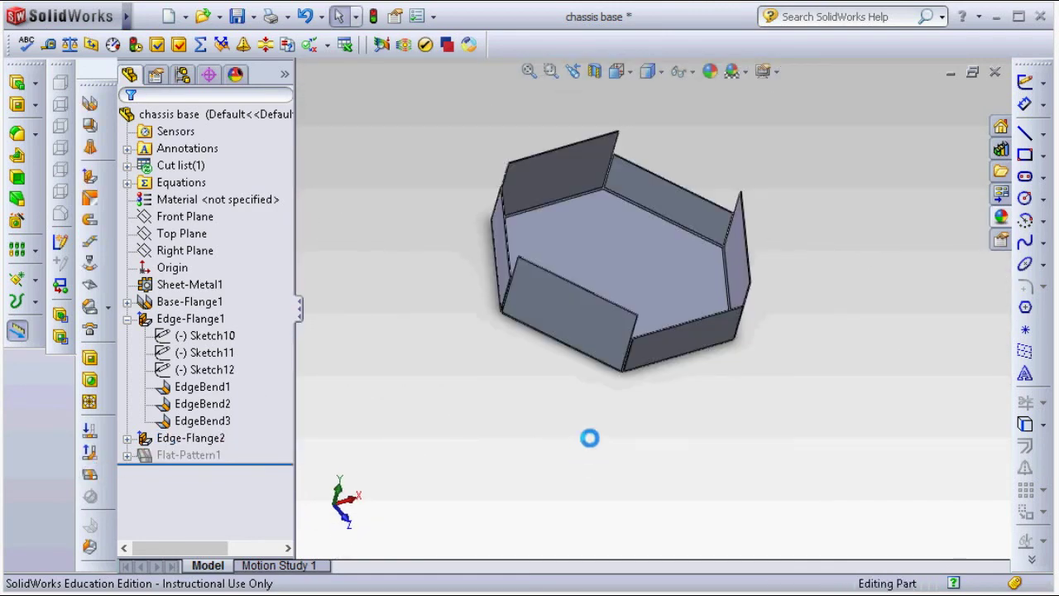
pyautogui.scroll(-5, 633, 301)
pyautogui.scroll(-2, 659, 285)
pyautogui.scroll(1, 659, 286)
pyautogui.scroll(4, 642, 276)
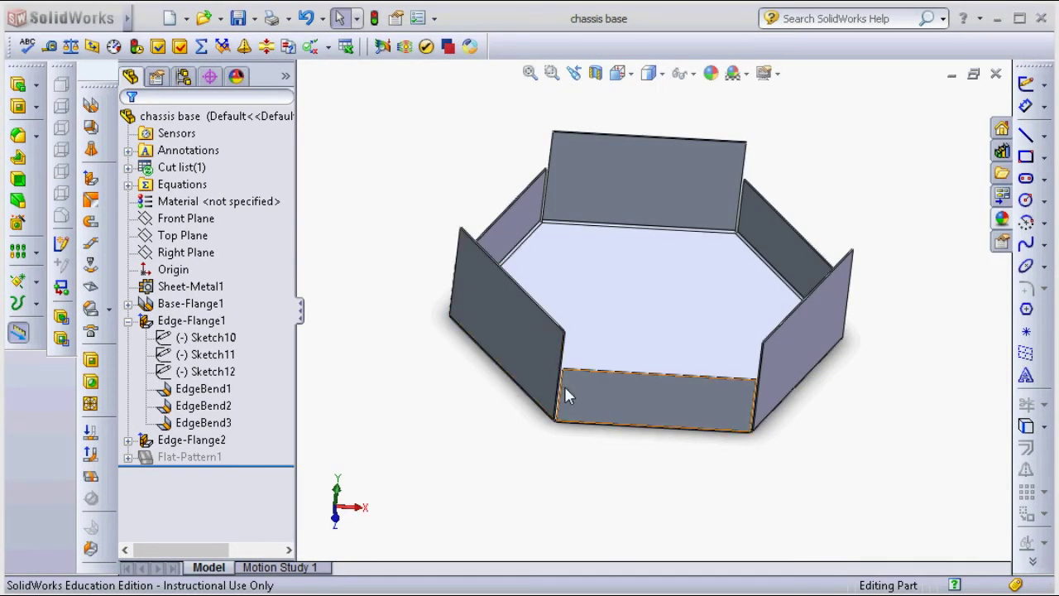
pyautogui.scroll(-3, 529, 406)
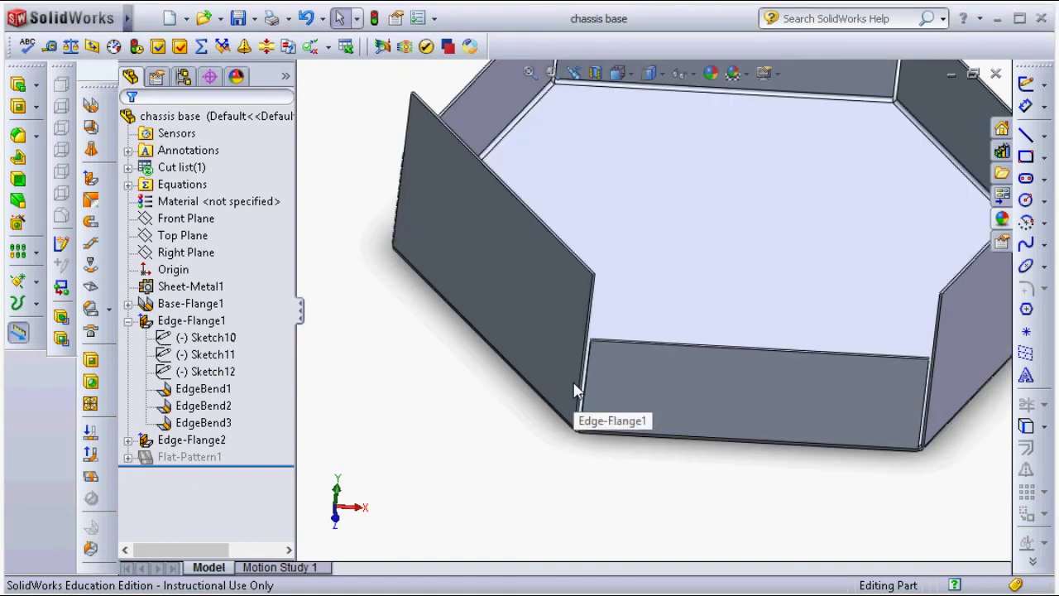
pyautogui.scroll(-2, 648, 343)
pyautogui.click(638, 330)
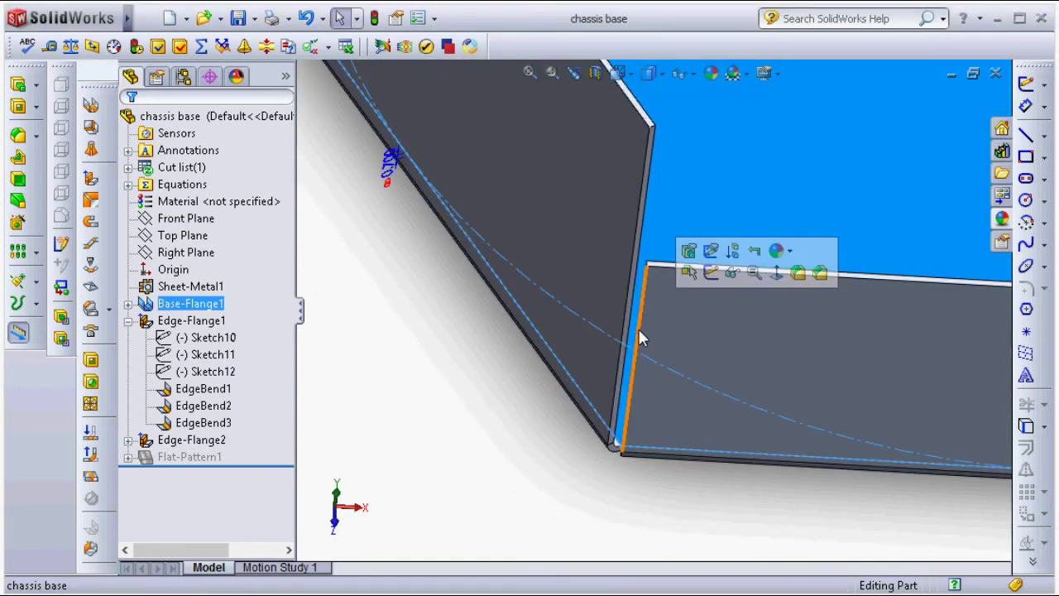
pyautogui.click(640, 318)
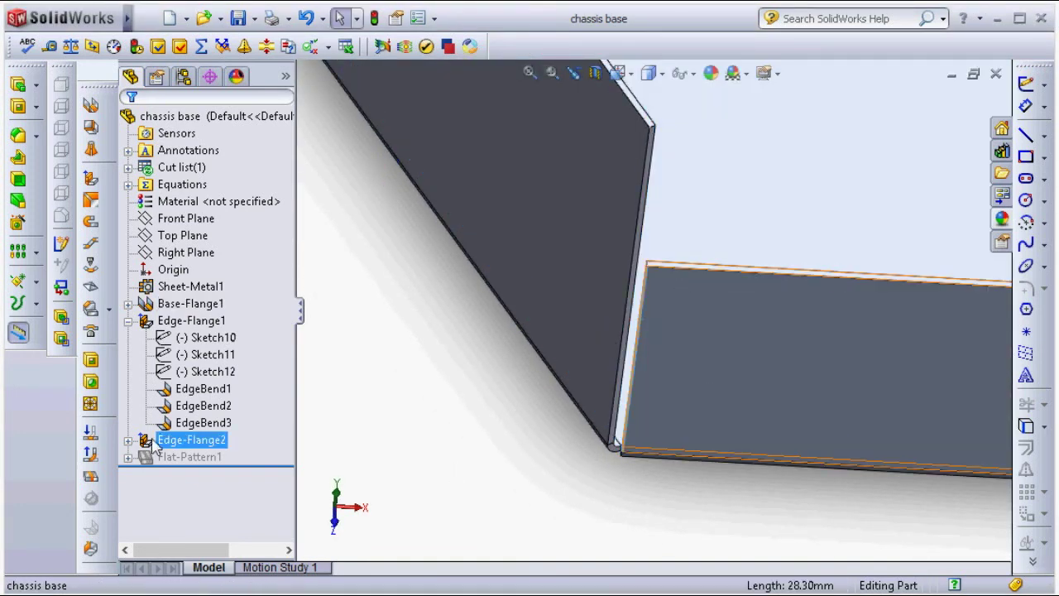
# Start an edge flange 20 mm long at 60° with a custom 1 mm bend radius.
pyautogui.click(91, 178)
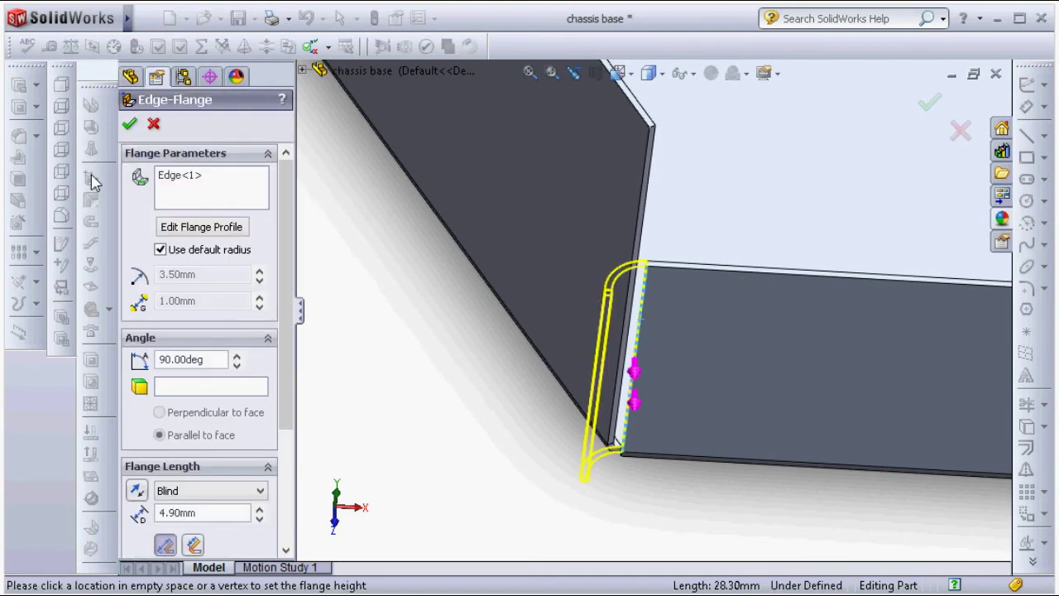
pyautogui.click(454, 225)
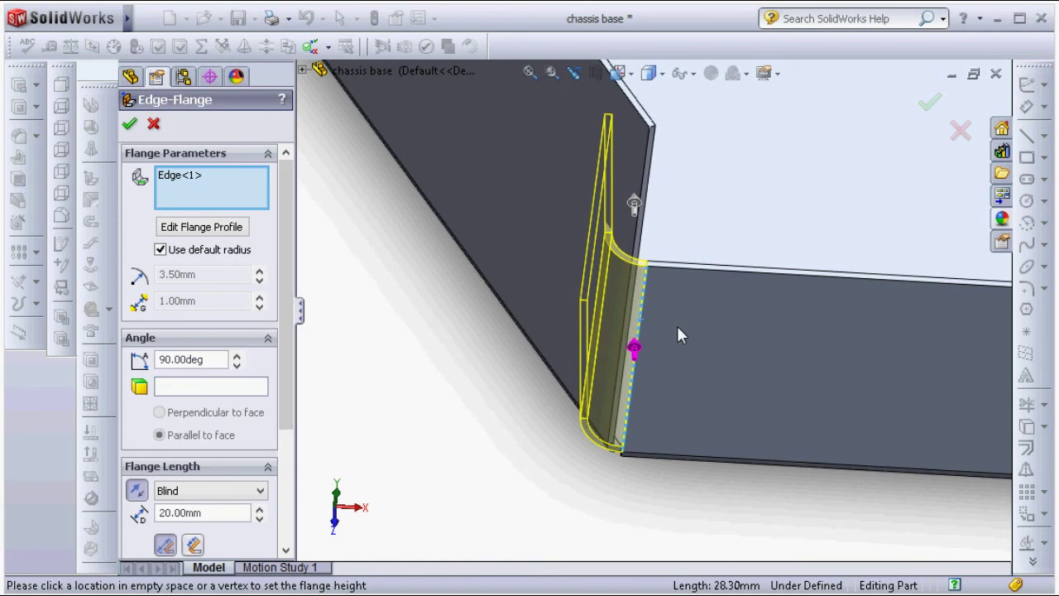
pyautogui.scroll(3, 677, 325)
pyautogui.click(236, 364)
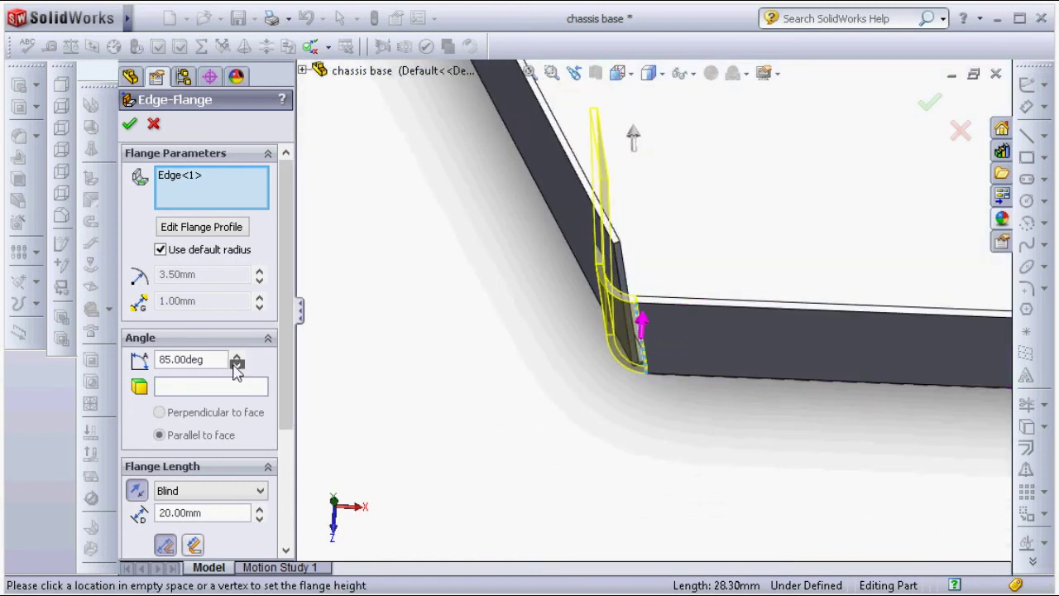
pyautogui.click(236, 364)
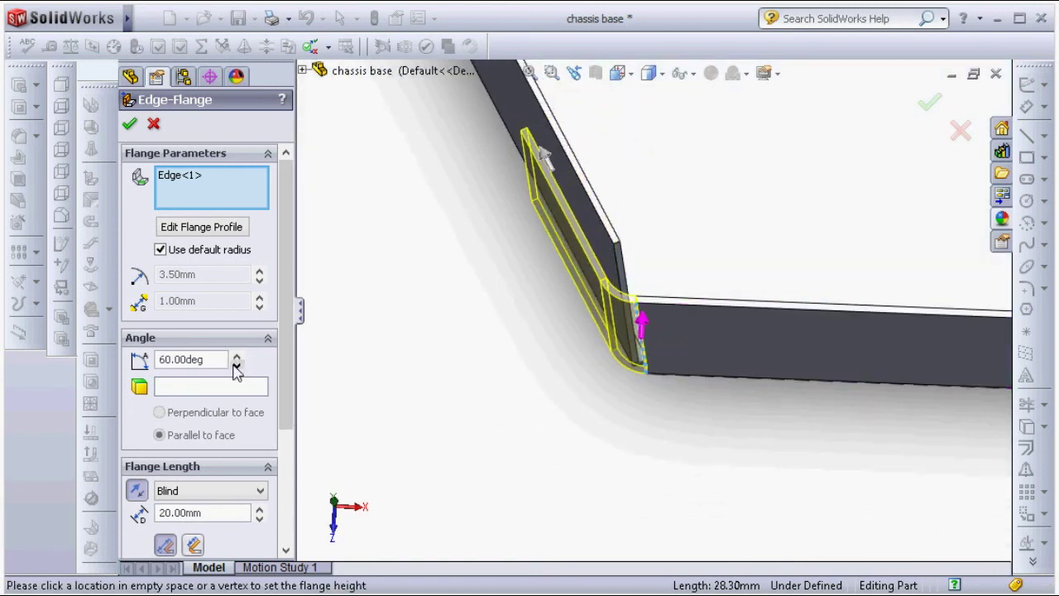
pyautogui.moveTo(530, 279)
pyautogui.mouseDown(button='middle')
pyautogui.moveTo(533, 312)
pyautogui.moveTo(685, 302)
pyautogui.mouseUp(button='middle')
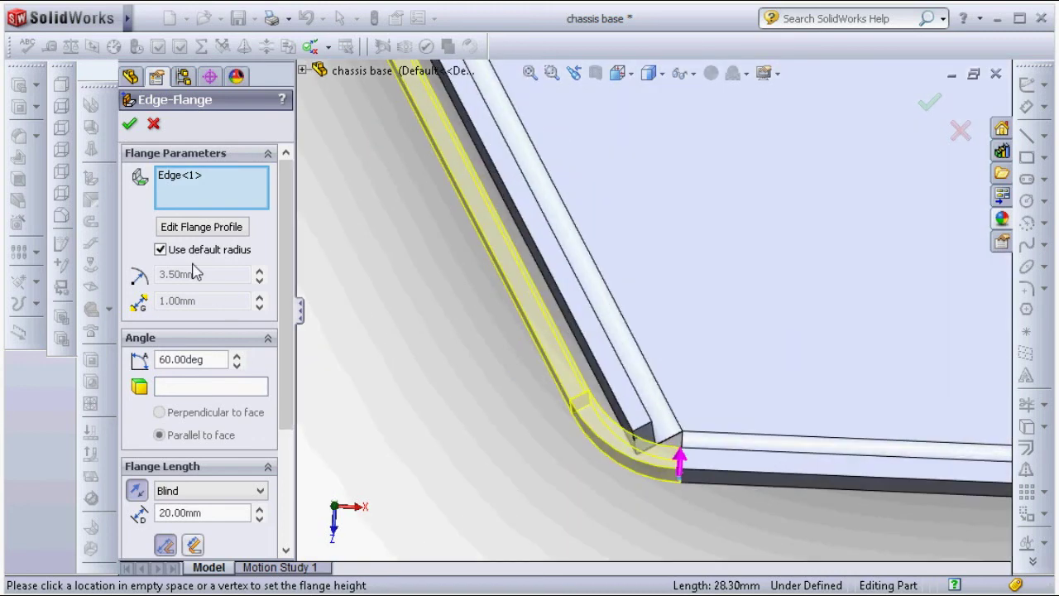
pyautogui.click(160, 249)
pyautogui.write('1')
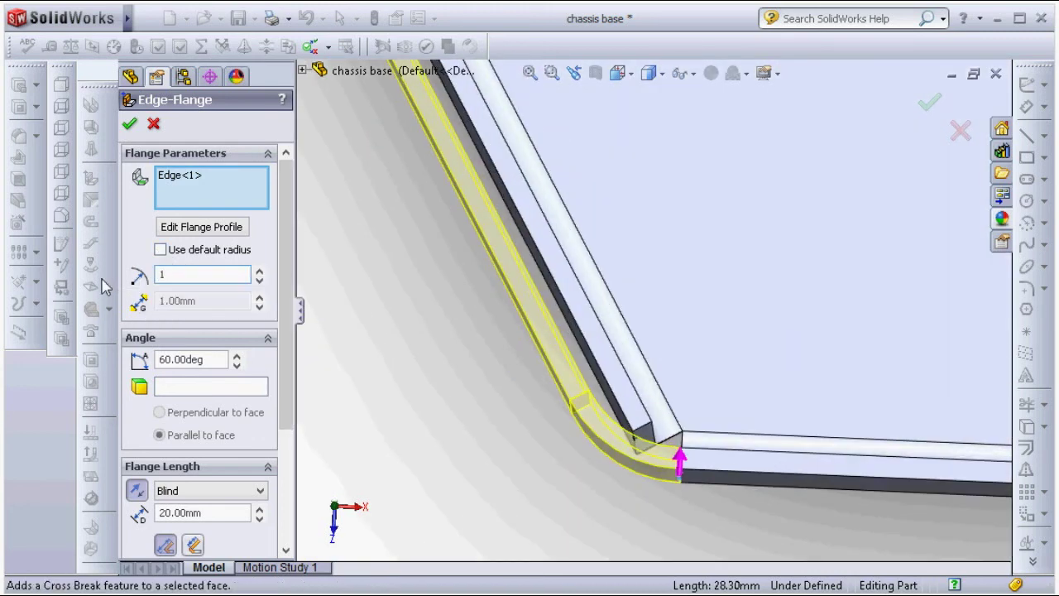
pyautogui.press('Return')
pyautogui.scroll(-3, 295, 488)
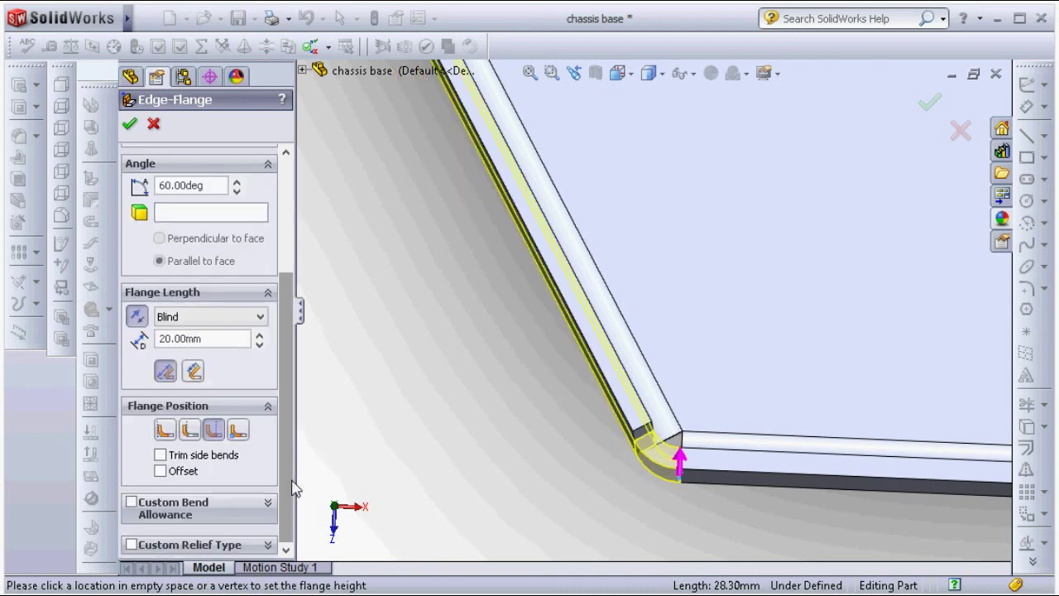
# Choose the flange position, add a 1 mm offset, and accept the corner flange.
pyautogui.click(190, 435)
pyautogui.click(167, 432)
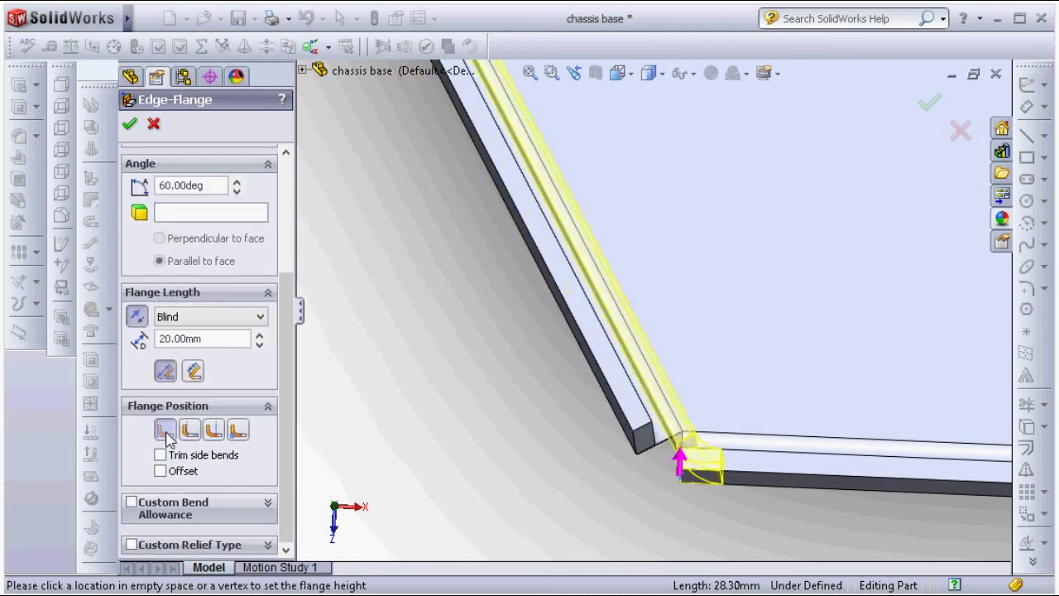
pyautogui.click(245, 435)
pyautogui.click(214, 446)
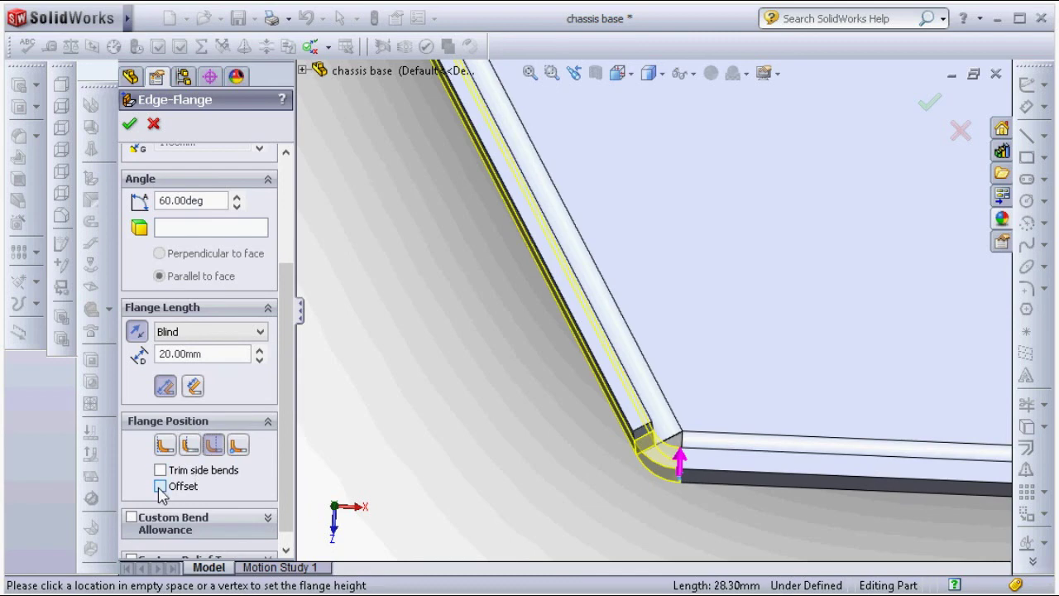
pyautogui.click(161, 486)
pyautogui.write('1')
pyautogui.press('Return')
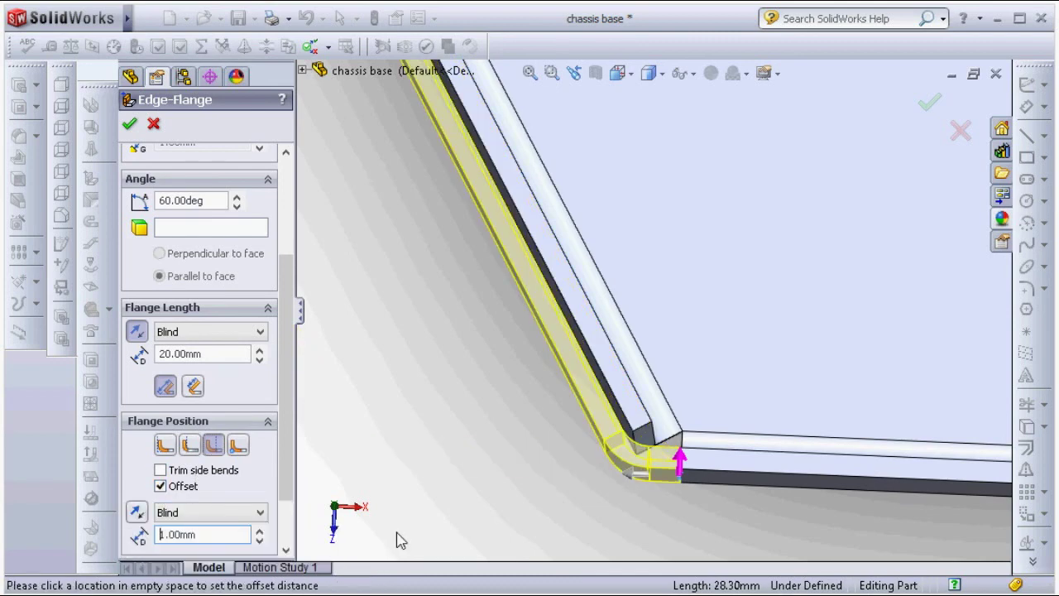
pyautogui.press('Return')
pyautogui.moveTo(673, 456)
pyautogui.mouseDown(button='middle')
pyautogui.moveTo(667, 380)
pyautogui.moveTo(681, 359)
pyautogui.moveTo(682, 267)
pyautogui.moveTo(723, 189)
pyautogui.moveTo(670, 283)
pyautogui.mouseUp(button='middle')
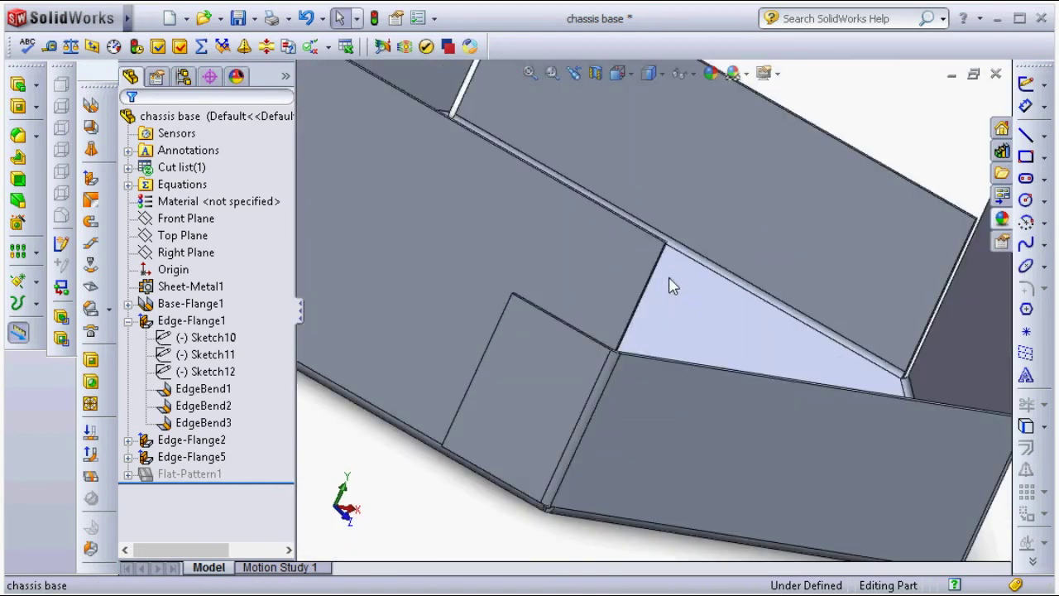
pyautogui.click(199, 459)
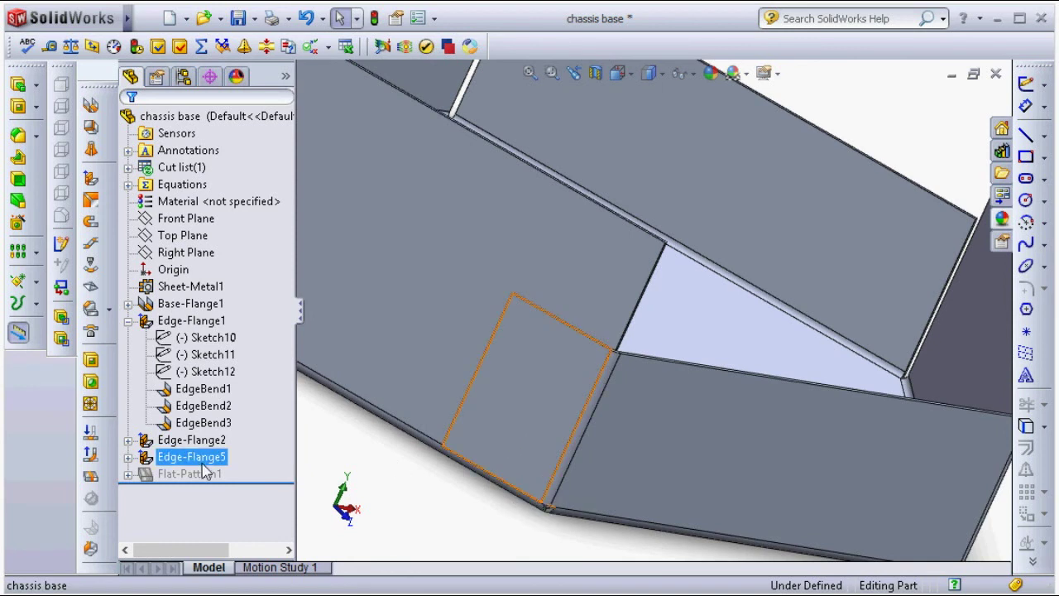
pyautogui.click(91, 474)
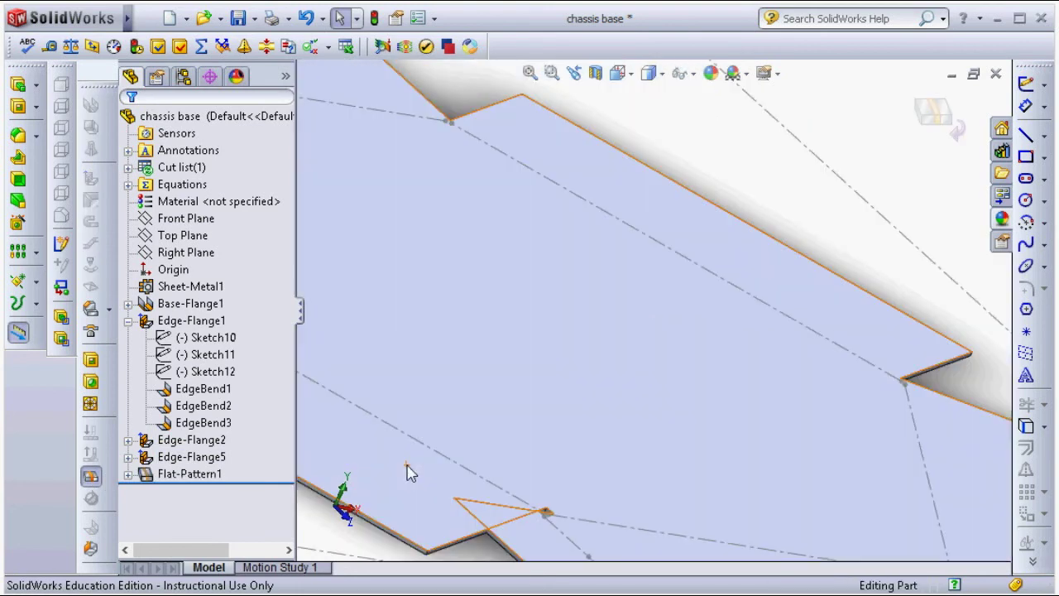
pyautogui.click(918, 121)
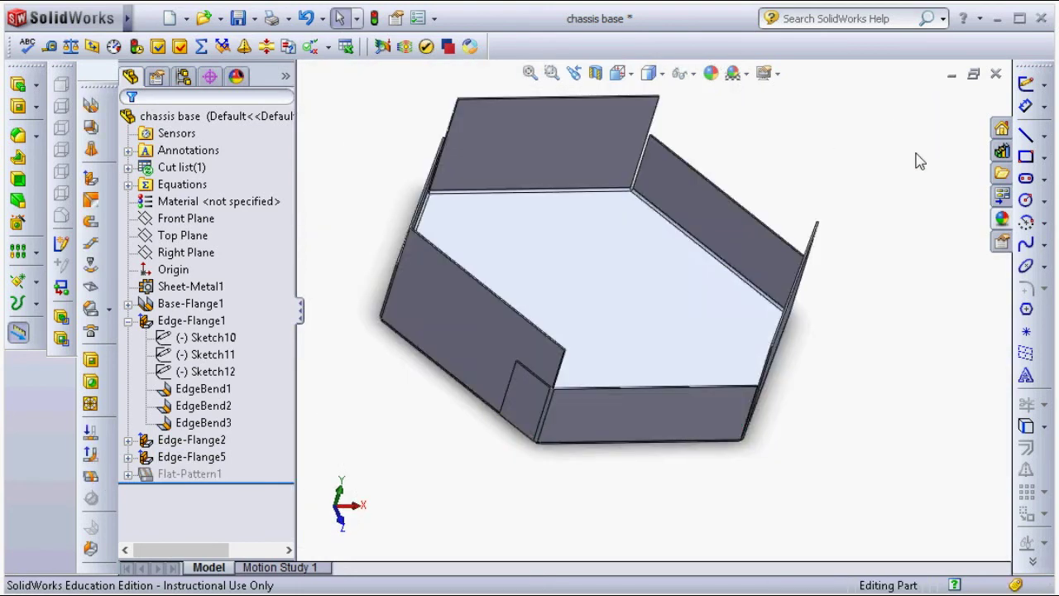
pyautogui.click(199, 457)
pyautogui.click(215, 406)
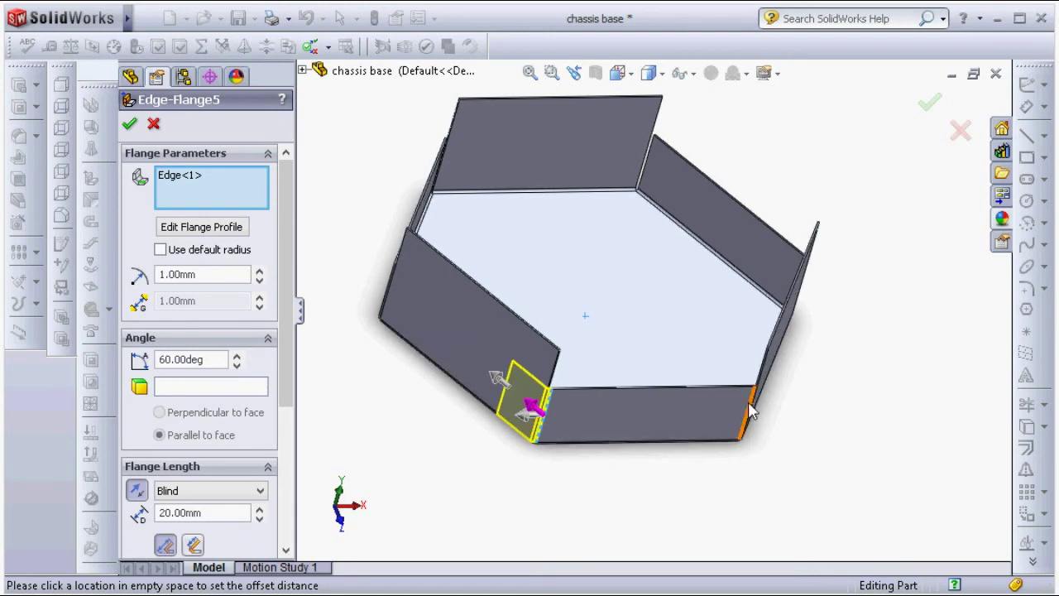
# Add the second, third and fourth wall end edges to the 20 mm, 60° corner flange.
pyautogui.click(751, 411)
pyautogui.moveTo(487, 309); pyautogui.dragTo(728, 333, button='middle')
pyautogui.scroll(-3, 727, 334)
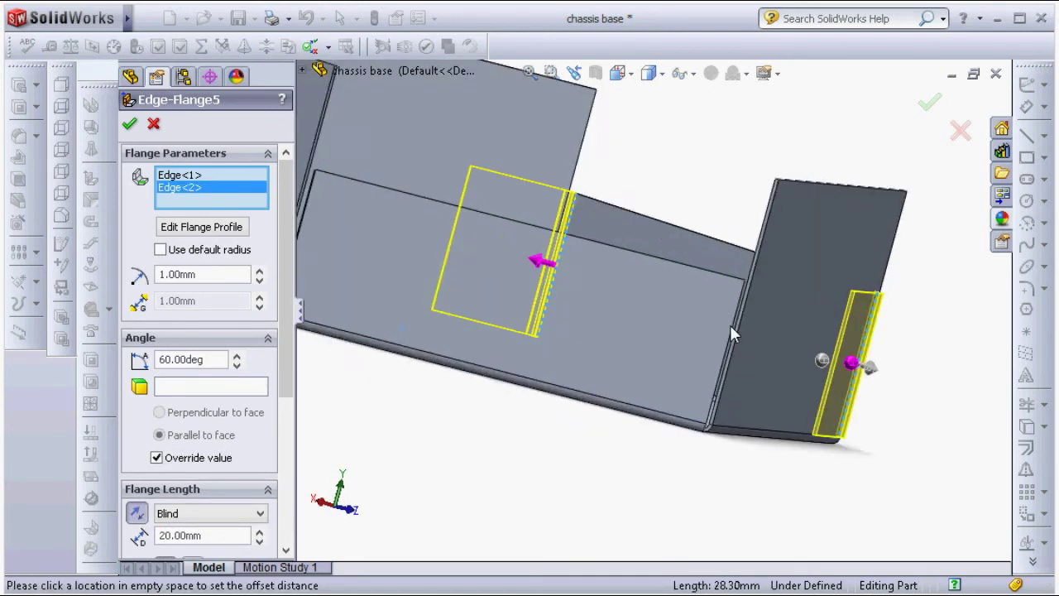
pyautogui.scroll(-3, 728, 334)
pyautogui.click(728, 333)
pyautogui.scroll(3, 728, 333)
pyautogui.scroll(-3, 356, 230)
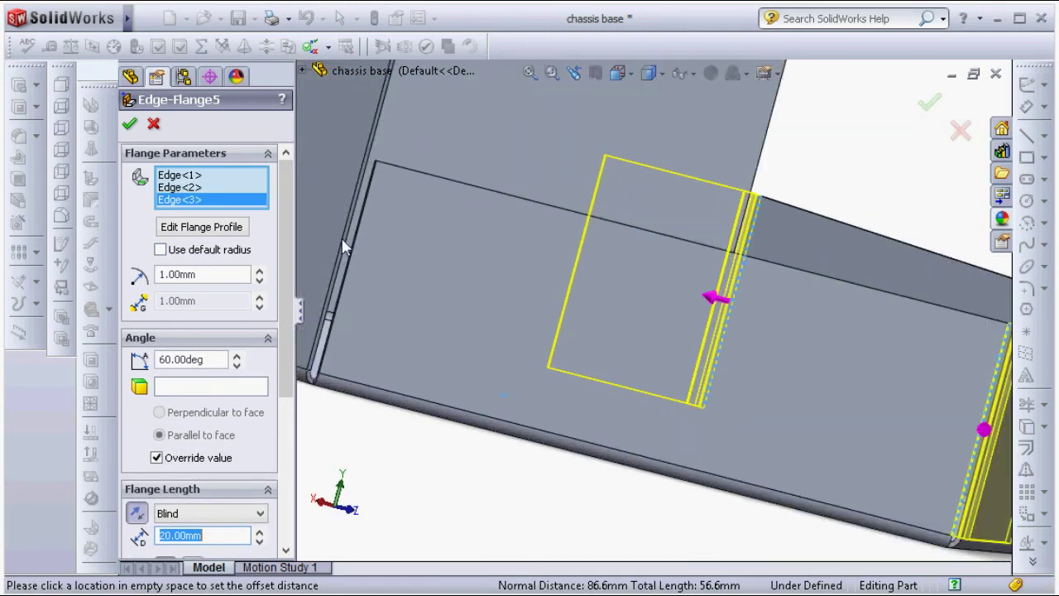
pyautogui.click(363, 215)
pyautogui.scroll(3, 362, 220)
# Add the remaining open-corner edges and accept the flange with OK.
pyautogui.moveTo(378, 302)
pyautogui.mouseDown(button='middle')
pyautogui.moveTo(452, 274)
pyautogui.moveTo(496, 348)
pyautogui.moveTo(525, 355)
pyautogui.mouseUp(button='middle')
pyautogui.scroll(-5, 561, 332)
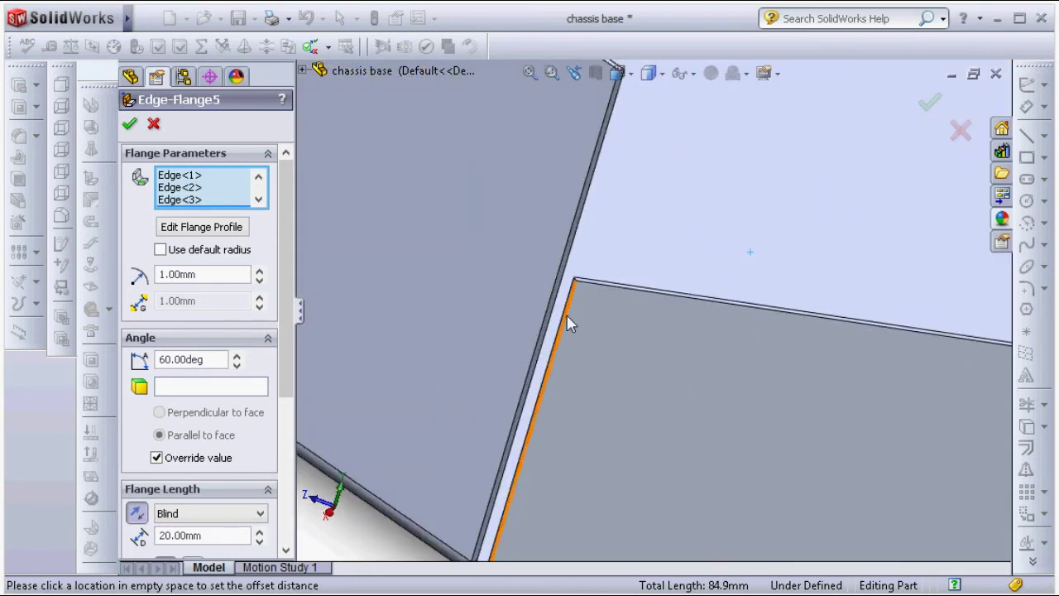
pyautogui.click(569, 322)
pyautogui.scroll(5, 727, 344)
pyautogui.moveTo(728, 345); pyautogui.dragTo(838, 378, button='middle')
pyautogui.scroll(-5, 792, 322)
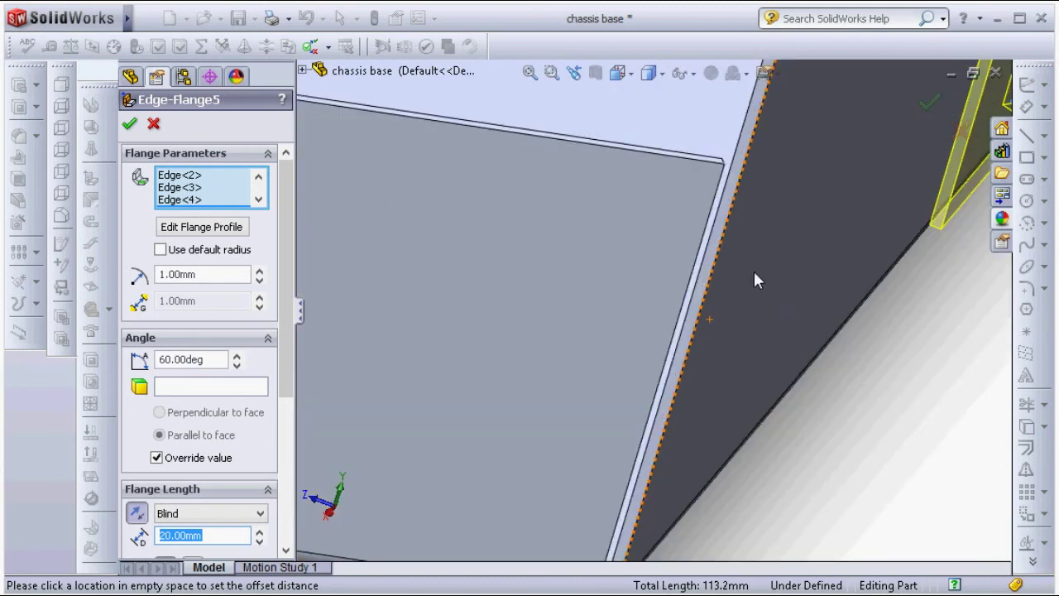
pyautogui.click(702, 239)
pyautogui.rightClick(701, 243)
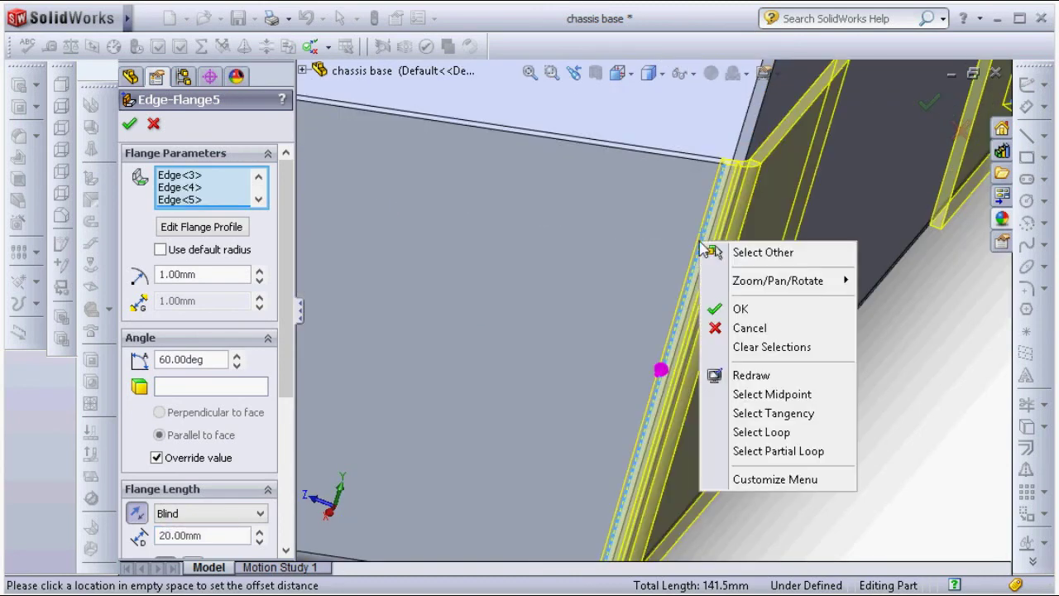
pyautogui.click(733, 307)
pyautogui.scroll(5, 731, 302)
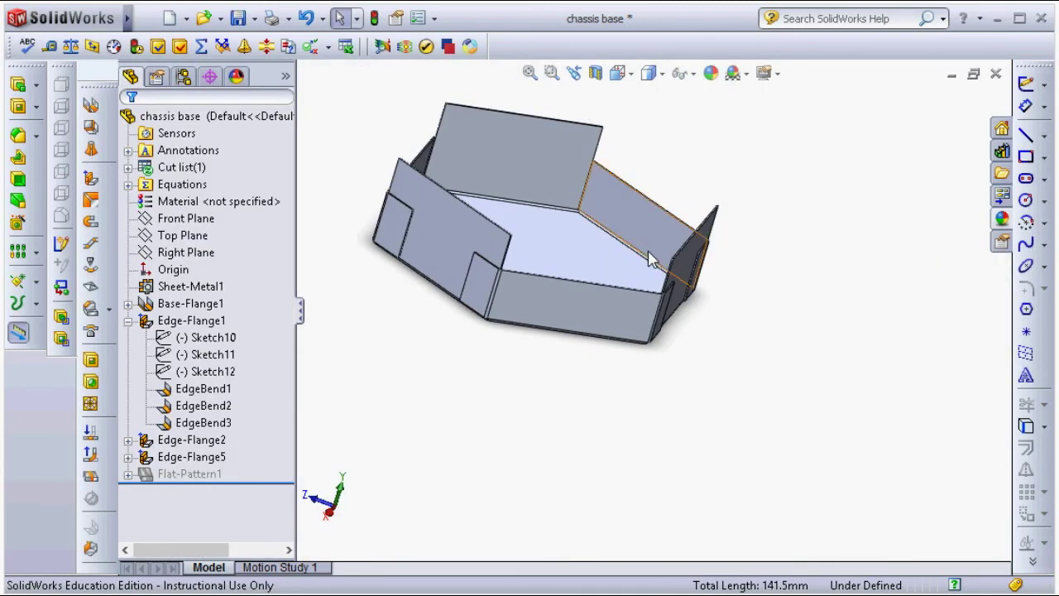
pyautogui.moveTo(574, 263)
pyautogui.mouseDown(button='middle')
pyautogui.moveTo(568, 300)
pyautogui.moveTo(541, 246)
pyautogui.mouseUp(button='middle')
pyautogui.scroll(-5, 643, 304)
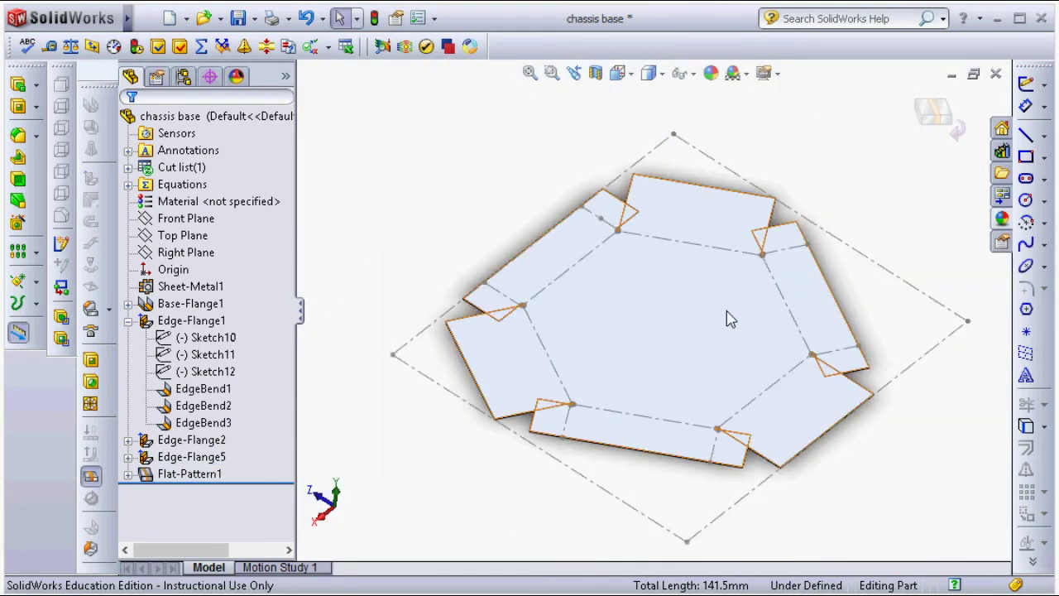
pyautogui.moveTo(725, 314)
pyautogui.mouseDown(button='middle')
pyautogui.moveTo(725, 372)
pyautogui.moveTo(768, 216)
pyautogui.mouseUp(button='middle')
pyautogui.click(767, 217)
pyautogui.scroll(-3, 762, 218)
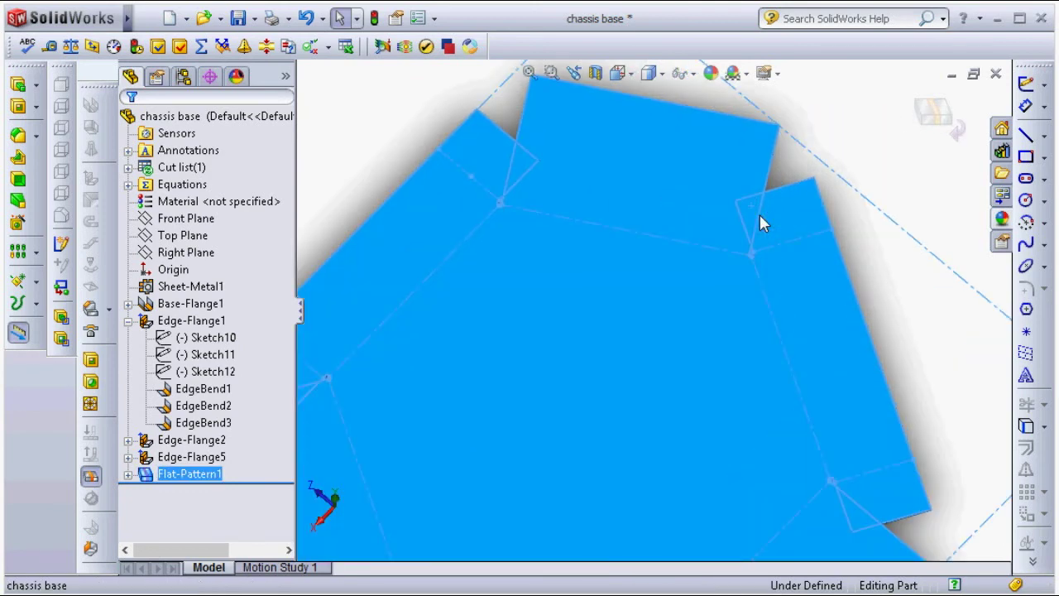
pyautogui.click(837, 189)
pyautogui.scroll(-1, 764, 227)
pyautogui.scroll(3, 624, 473)
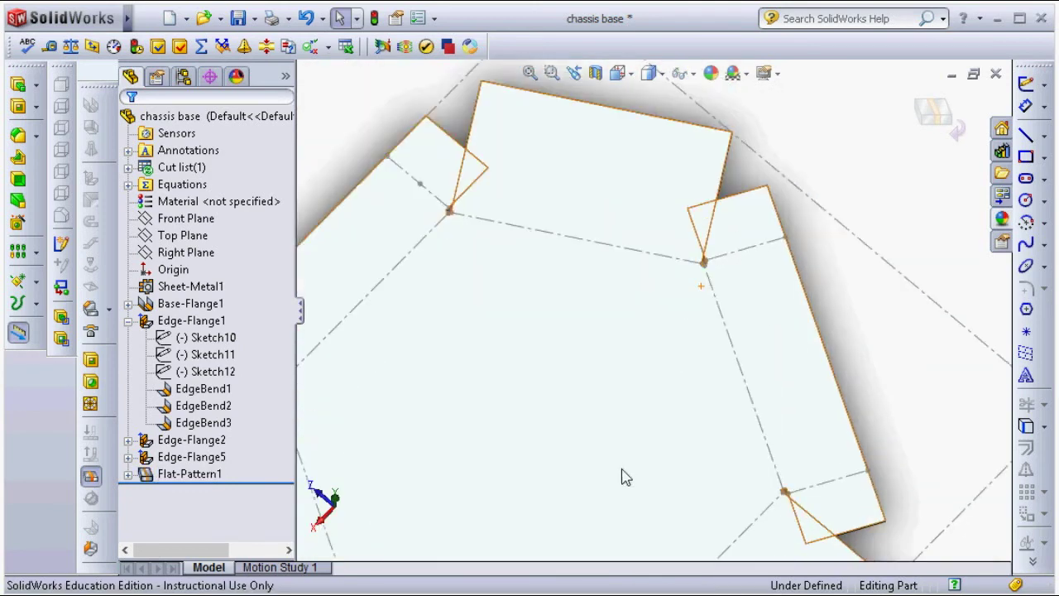
pyautogui.scroll(2, 577, 488)
pyautogui.click(934, 114)
pyautogui.moveTo(832, 325)
pyautogui.mouseDown(button='middle')
pyautogui.moveTo(763, 378)
pyautogui.moveTo(736, 298)
pyautogui.moveTo(620, 402)
pyautogui.mouseUp(button='middle')
pyautogui.click(620, 402)
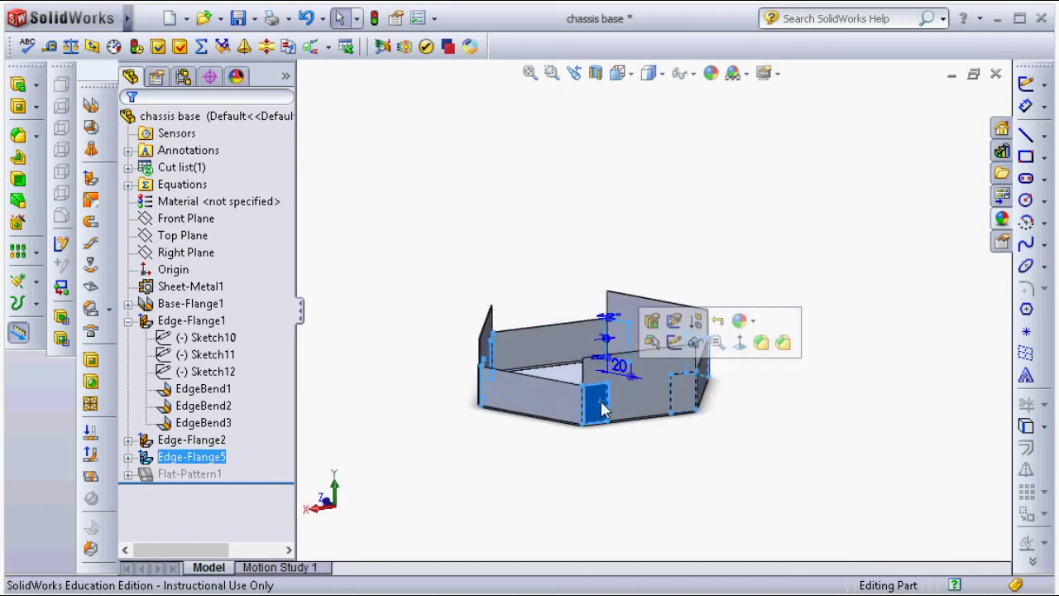
# Sketch a closed trapezoidal notch profile with lines on the flange face.
pyautogui.click(674, 342)
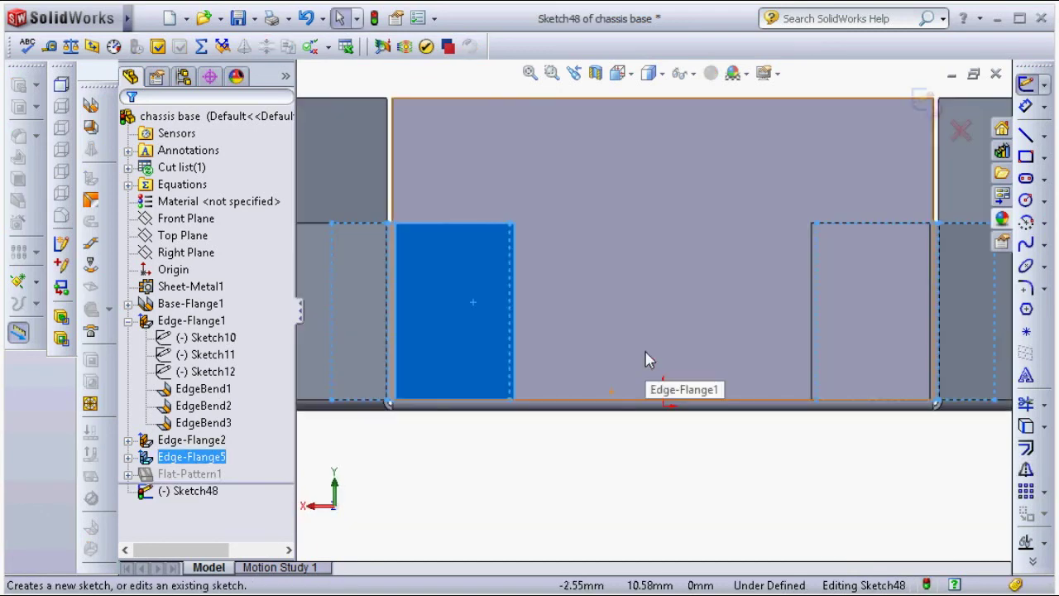
pyautogui.click(1026, 134)
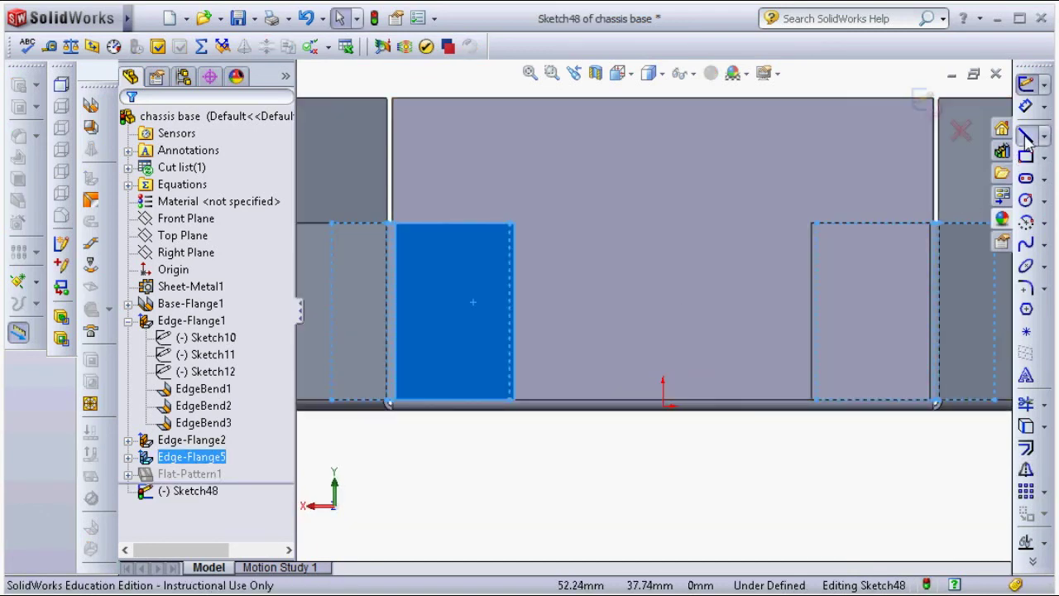
pyautogui.click(396, 403)
pyautogui.click(514, 311)
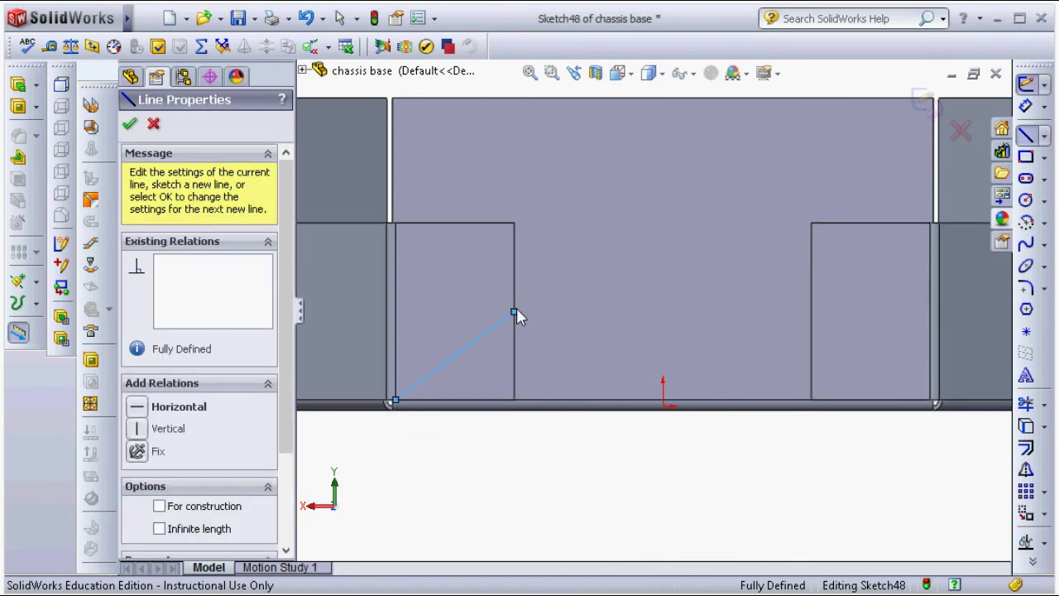
pyautogui.click(812, 311)
pyautogui.click(929, 401)
pyautogui.click(811, 476)
pyautogui.click(630, 482)
pyautogui.click(469, 469)
pyautogui.click(416, 446)
pyautogui.click(396, 402)
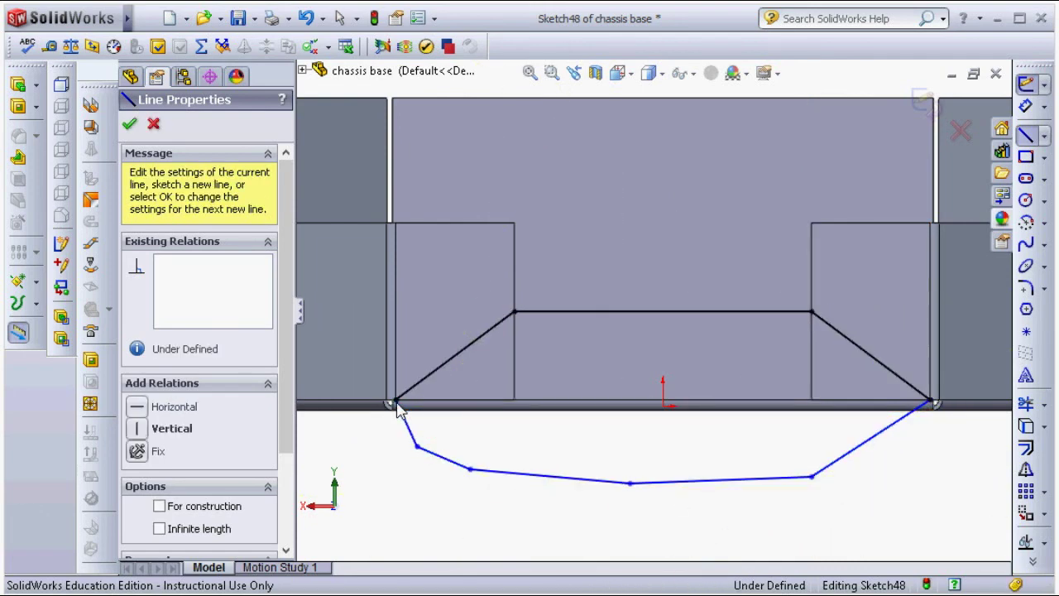
# Extrude-cut the notch profile 0.7 mm deep and view the chassis isometrically.
pyautogui.click(17, 114)
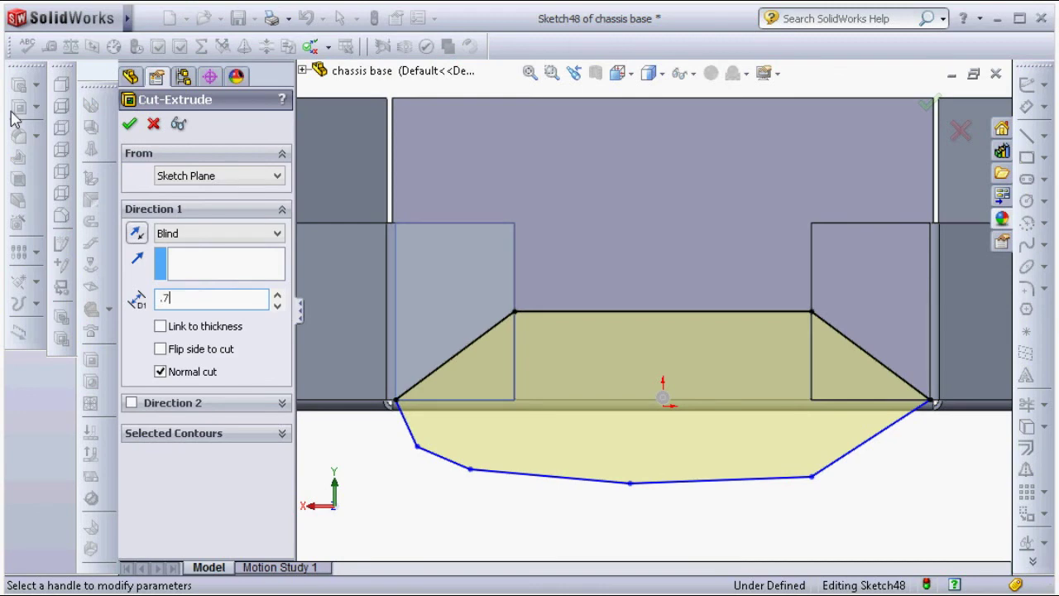
pyautogui.write('0.71')
pyautogui.press('Return')
pyautogui.moveTo(578, 468)
pyautogui.mouseDown(button='middle')
pyautogui.moveTo(662, 466)
pyautogui.moveTo(626, 492)
pyautogui.mouseUp(button='middle')
pyautogui.hotkey('ctrl', '7')
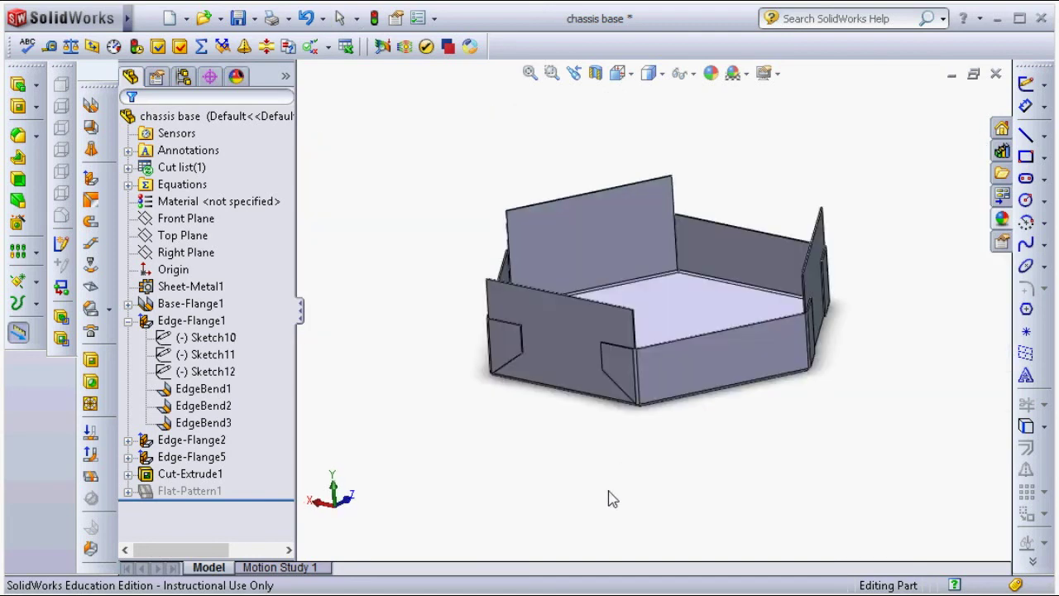
pyautogui.click(92, 478)
pyautogui.scroll(-5, 662, 449)
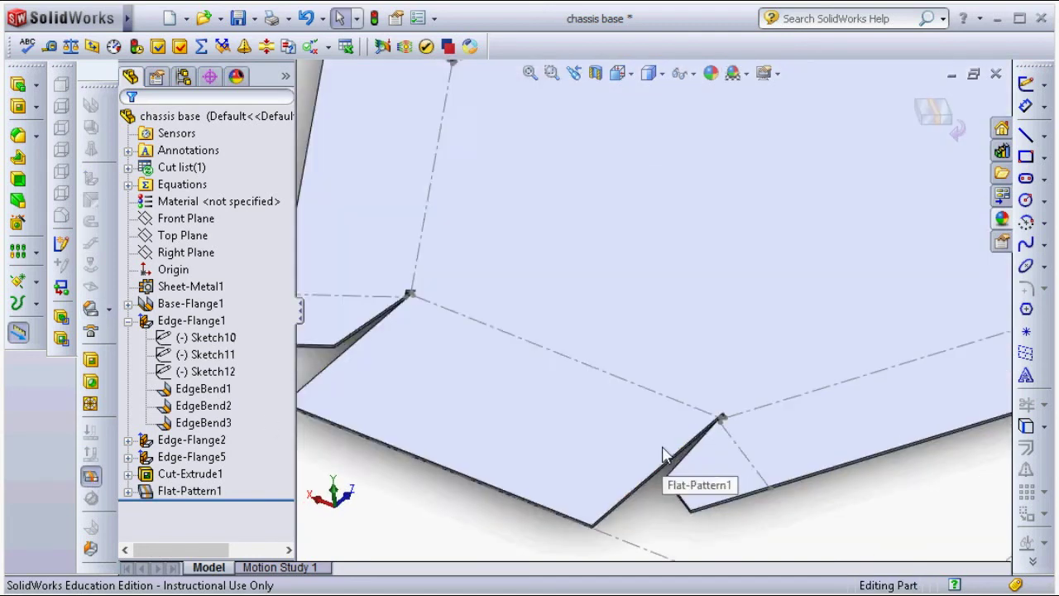
pyautogui.scroll(-3, 723, 435)
pyautogui.scroll(-2, 737, 473)
pyautogui.scroll(-1, 726, 496)
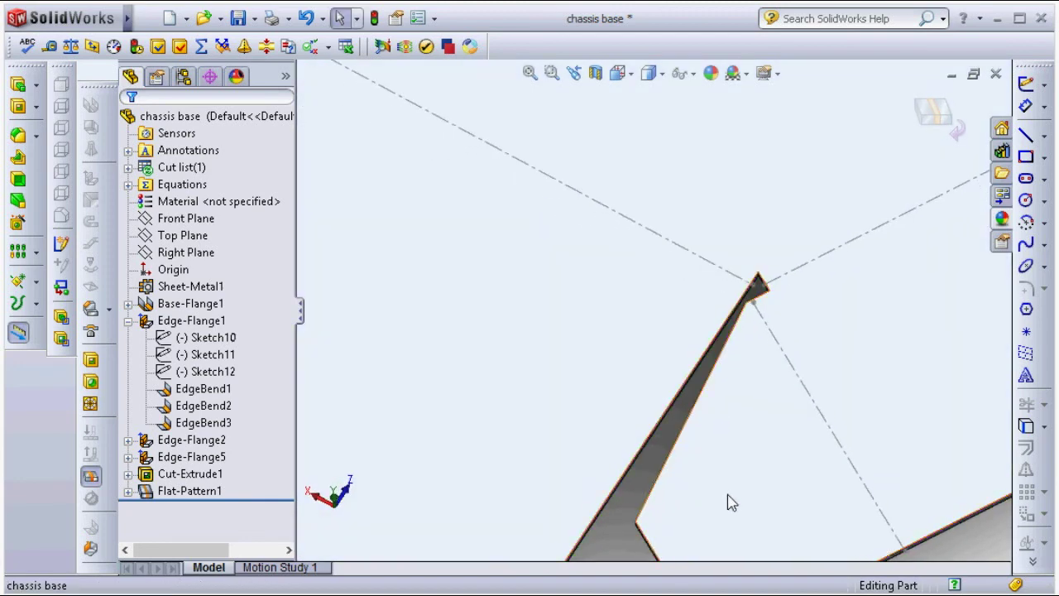
pyautogui.scroll(-2, 746, 314)
pyautogui.scroll(-3, 751, 307)
pyautogui.scroll(1, 695, 389)
pyautogui.scroll(-3, 694, 389)
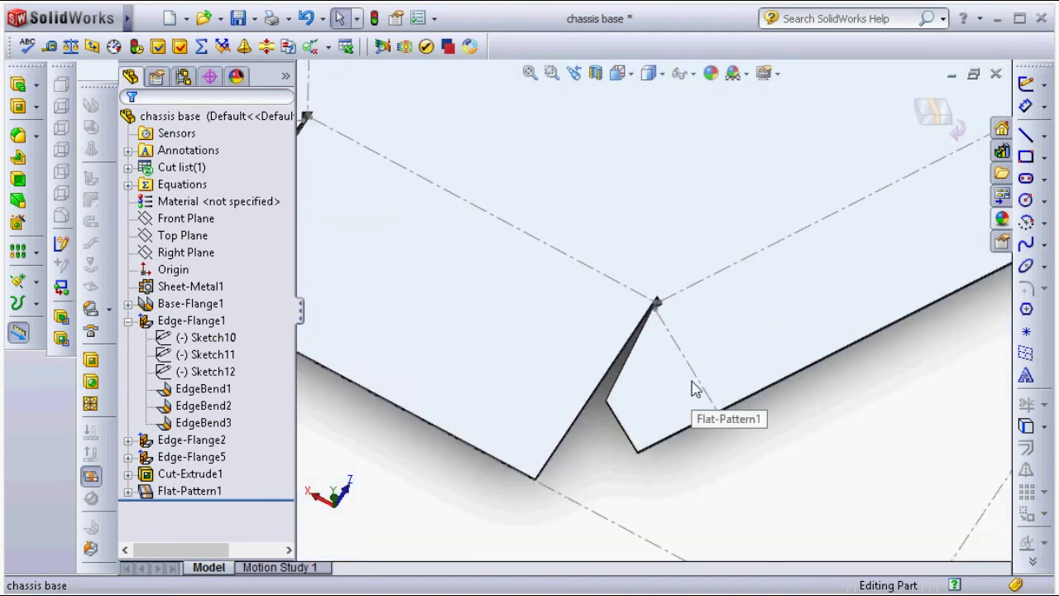
pyautogui.scroll(1, 686, 348)
pyautogui.scroll(2, 695, 323)
pyautogui.click(644, 291)
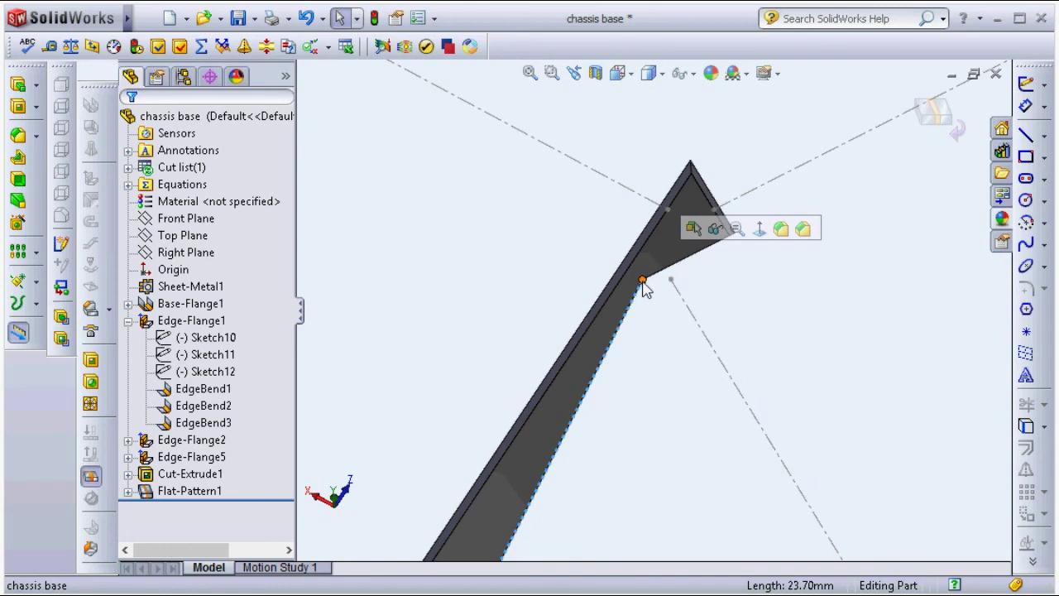
pyautogui.click(628, 279)
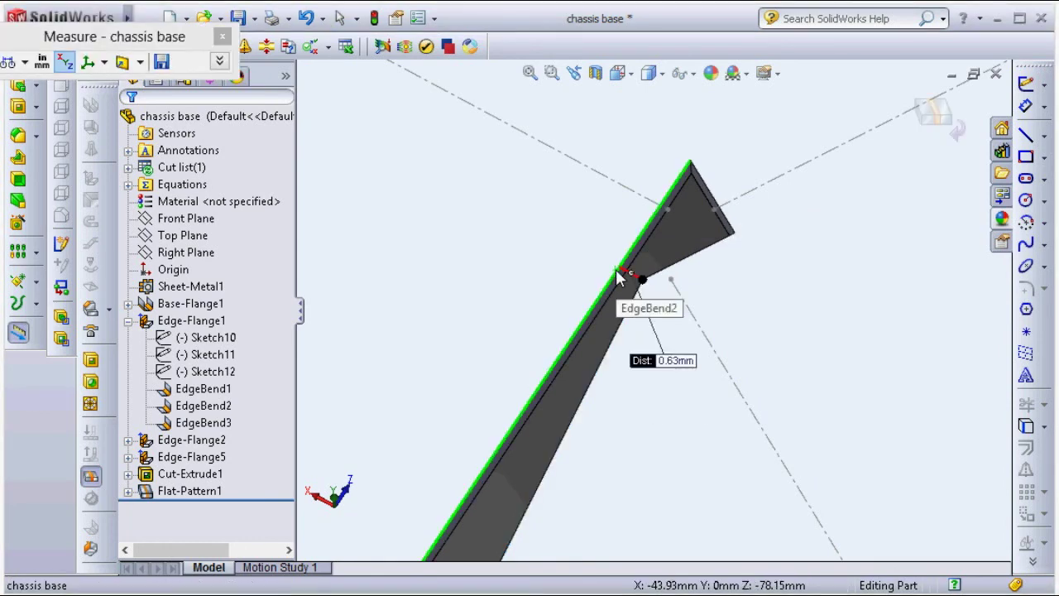
pyautogui.scroll(-2, 619, 279)
pyautogui.press('Escape')
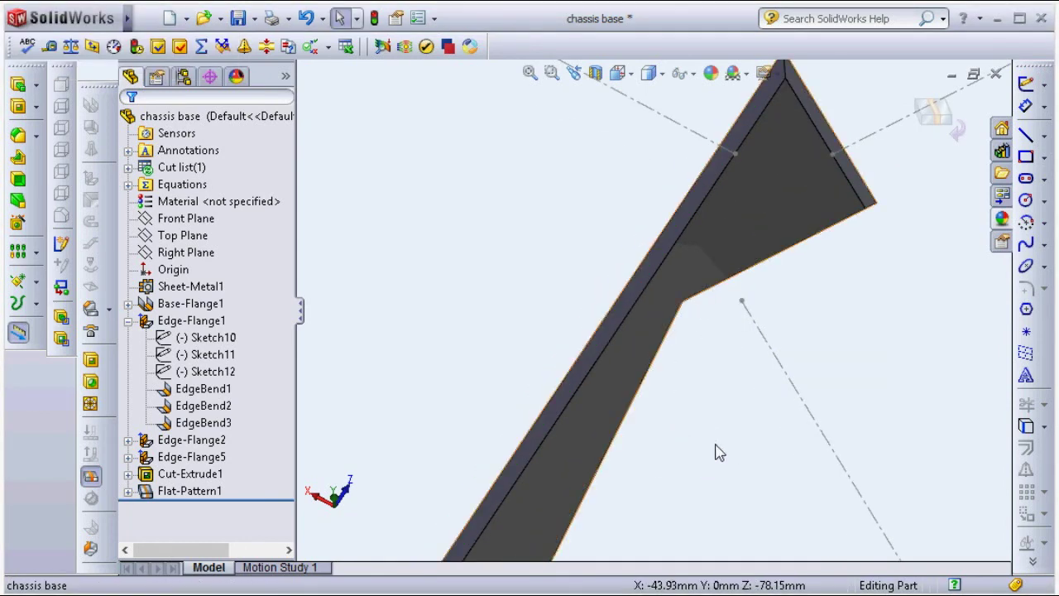
pyautogui.scroll(-5, 700, 513)
pyautogui.scroll(5, 646, 443)
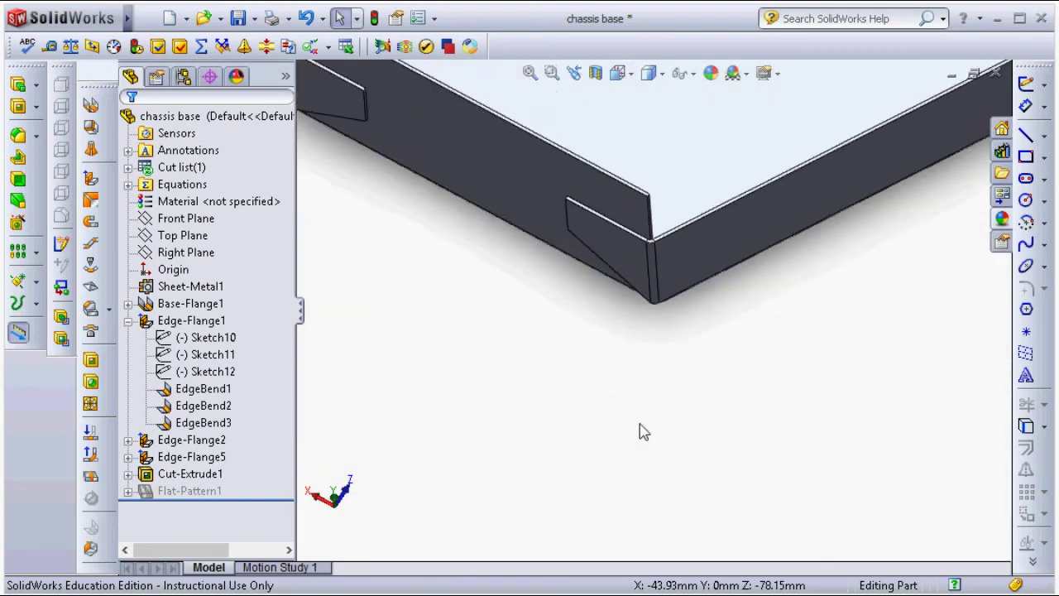
pyautogui.moveTo(638, 430); pyautogui.dragTo(684, 323, button='middle')
pyautogui.scroll(-3, 576, 161)
pyautogui.moveTo(629, 142); pyautogui.dragTo(610, 221, button='middle')
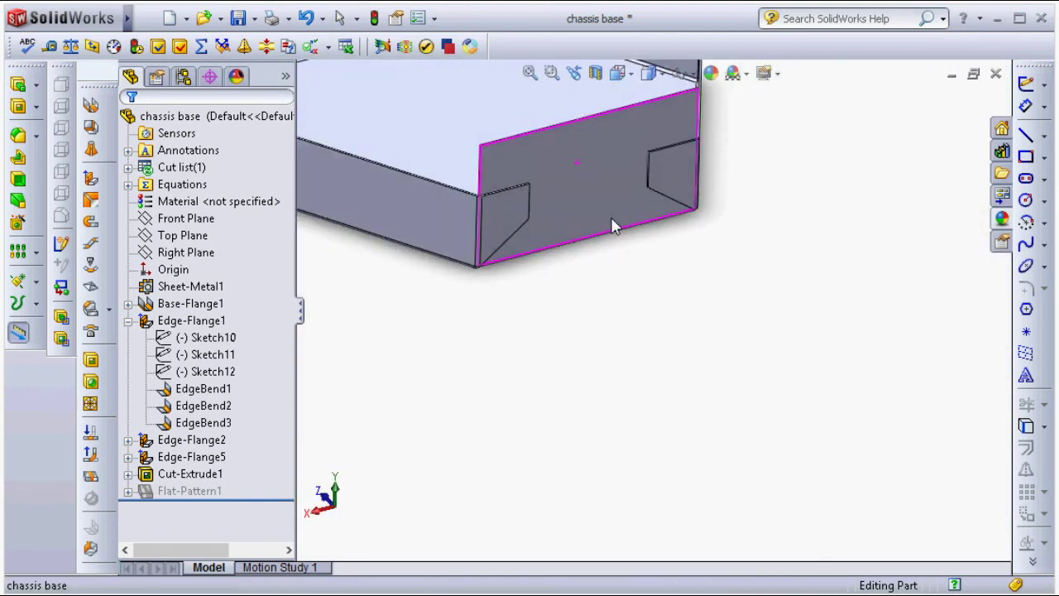
pyautogui.scroll(-3, 611, 197)
pyautogui.scroll(1, 579, 281)
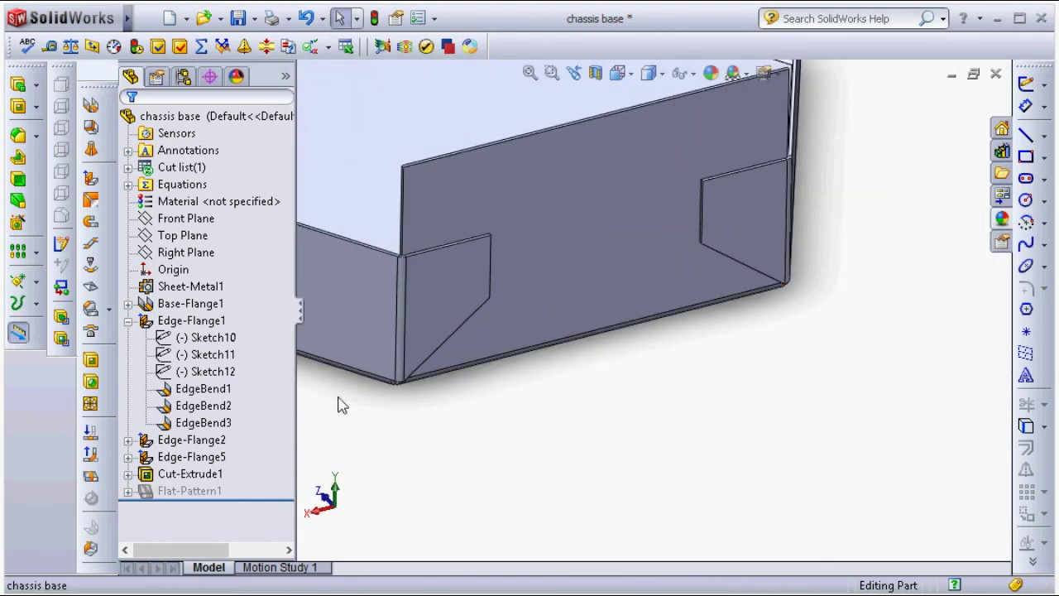
pyautogui.click(206, 473)
pyautogui.press('f')
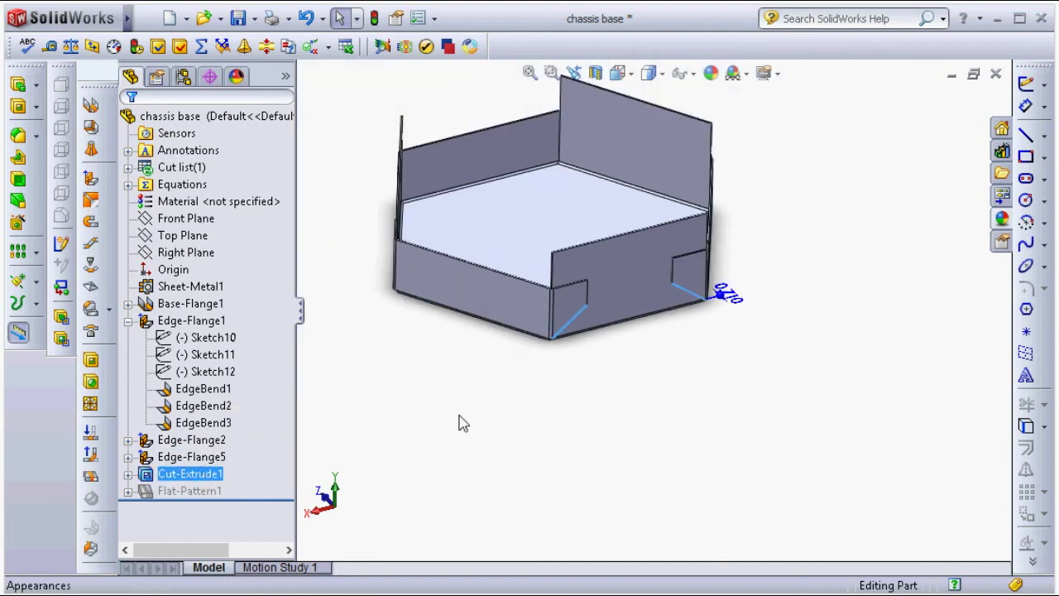
pyautogui.click(480, 409)
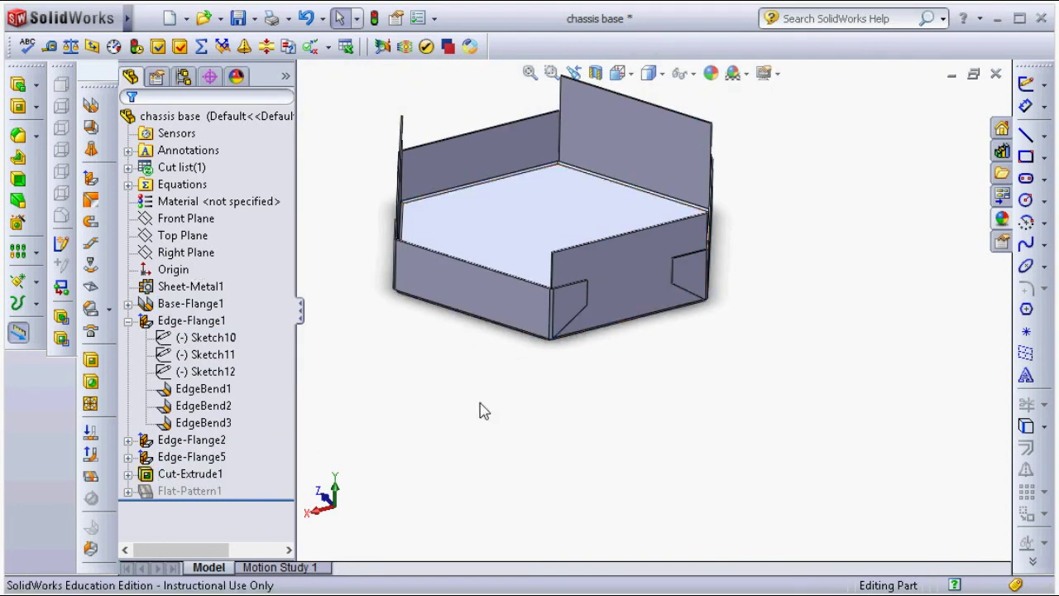
# Create Axis1 at the intersection of the Front and Right planes.
pyautogui.click(186, 218)
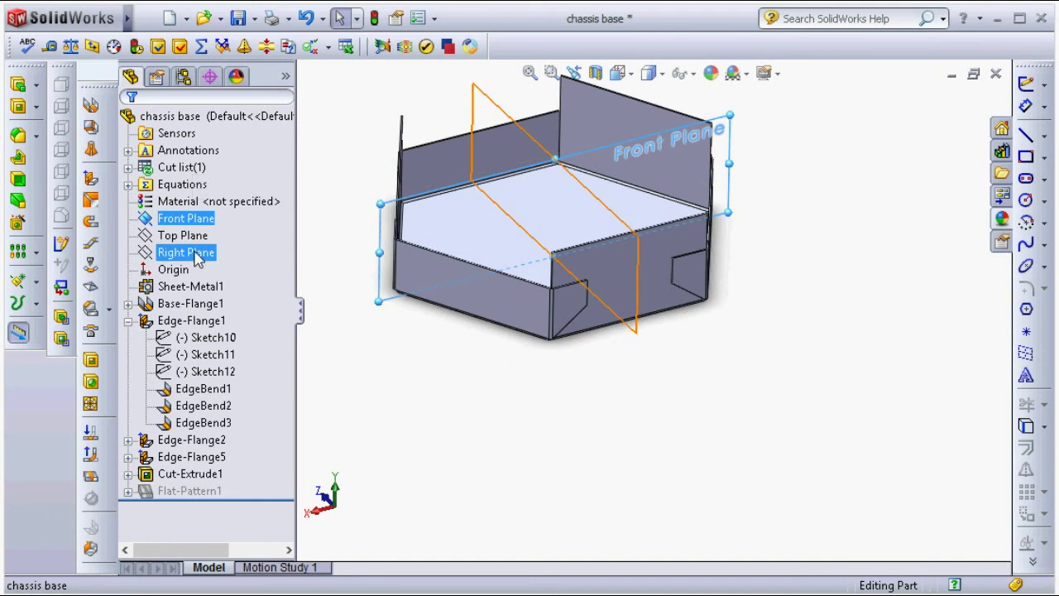
pyautogui.keyDown('ctrl'); pyautogui.click(195, 253); pyautogui.keyUp('ctrl')
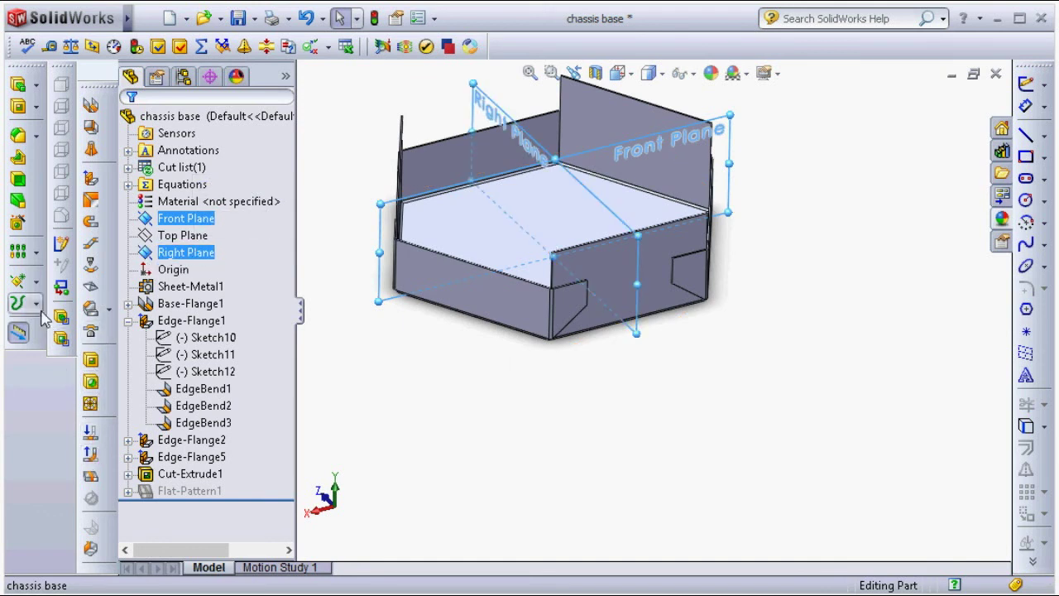
pyautogui.click(36, 283)
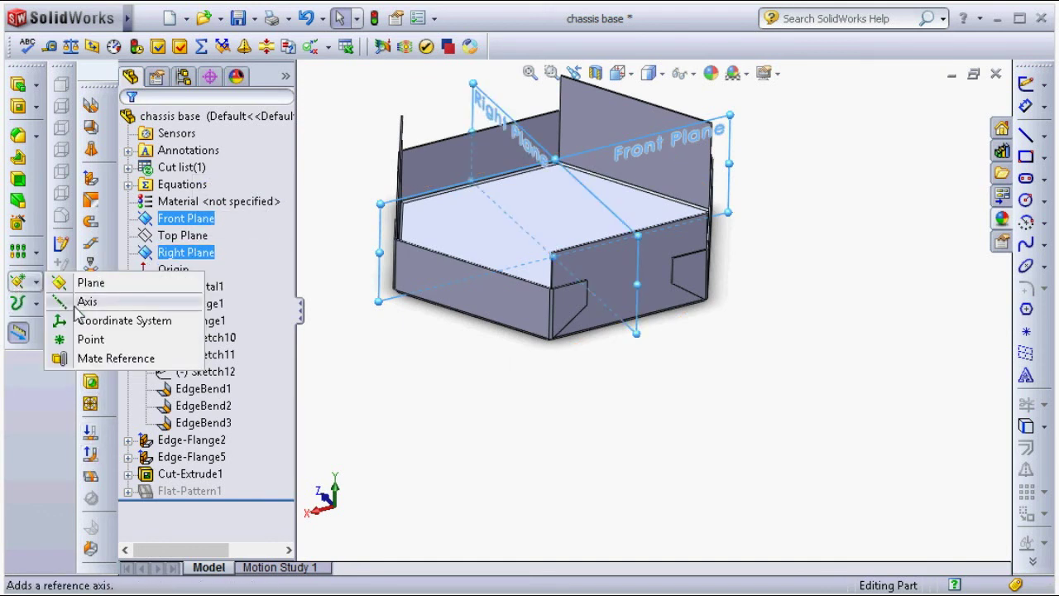
pyautogui.click(68, 303)
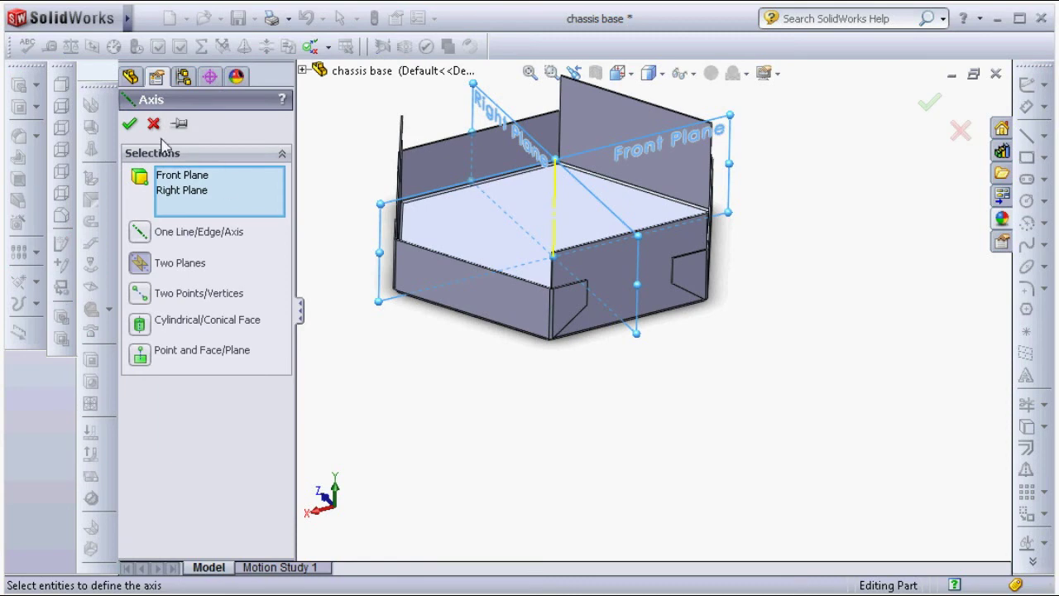
pyautogui.click(129, 123)
# Begin a circular pattern of Cut-Extrude1 around Axis1.
pyautogui.click(557, 213)
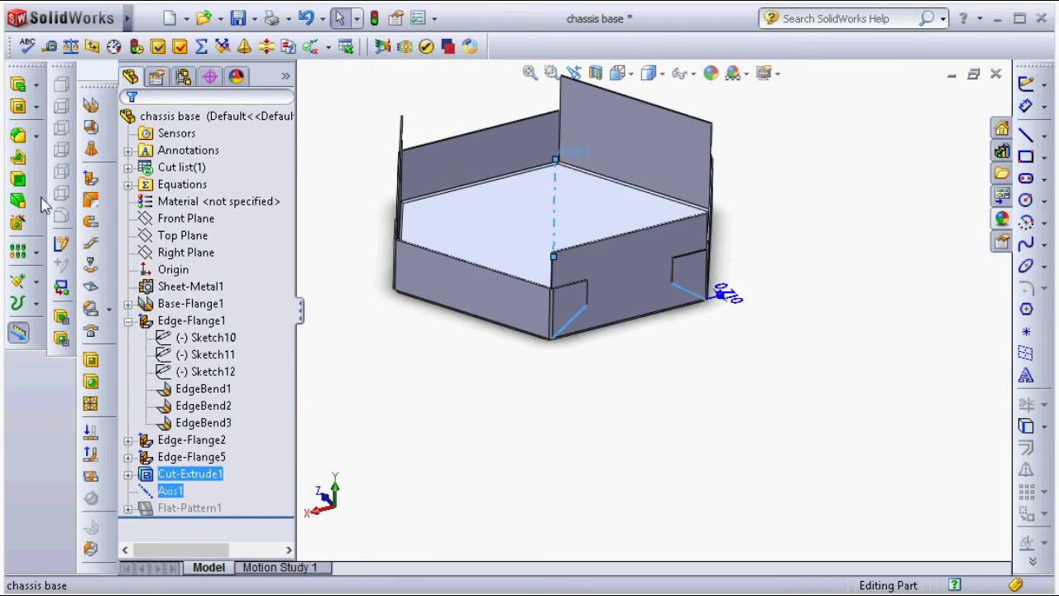
pyautogui.click(35, 250)
pyautogui.click(111, 270)
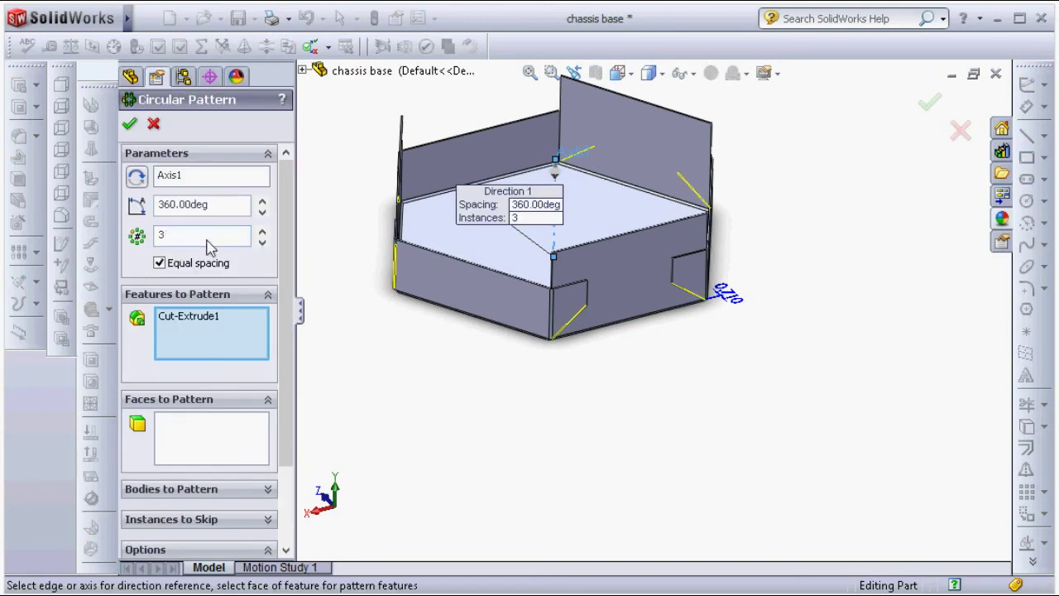
# Lower the Cut-Extrude1 pattern's instance count around Axis1 and confirm CirPattern1.
pyautogui.click(261, 232)
pyautogui.click(260, 232)
pyautogui.moveTo(397, 311); pyautogui.dragTo(367, 337, button='middle')
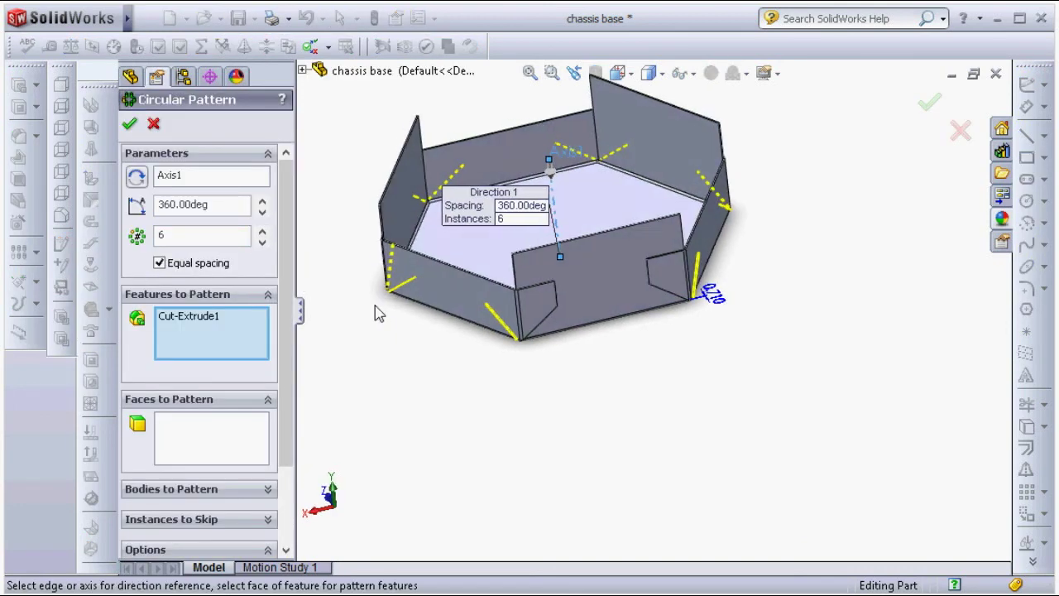
pyautogui.click(262, 241)
pyautogui.click(262, 240)
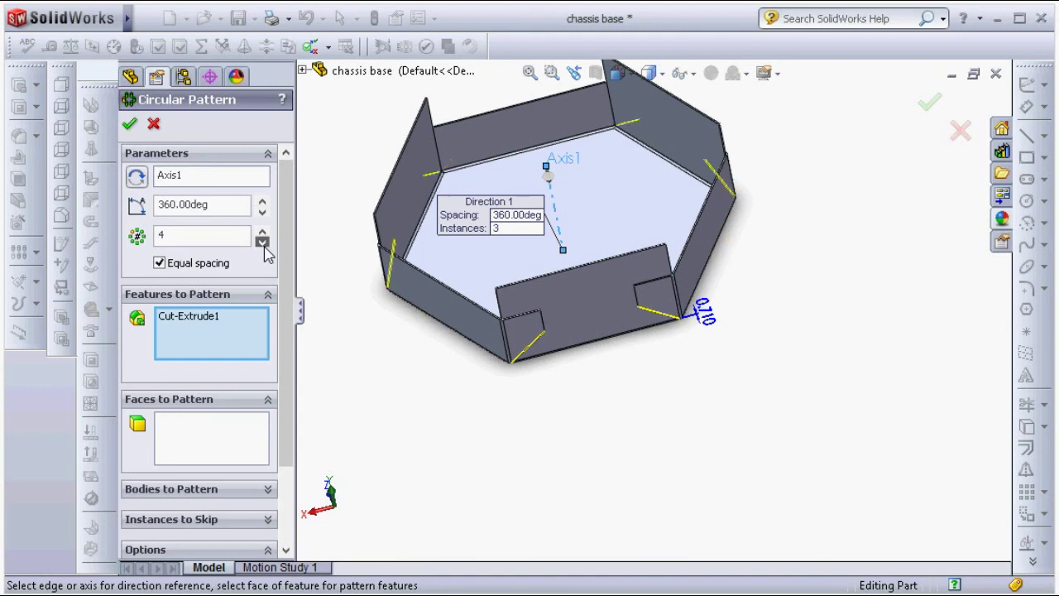
pyautogui.click(129, 125)
pyautogui.moveTo(683, 403)
pyautogui.mouseDown(button='middle')
pyautogui.moveTo(740, 331)
pyautogui.moveTo(782, 385)
pyautogui.moveTo(524, 248)
pyautogui.mouseUp(button='middle')
pyautogui.scroll(-3, 529, 268)
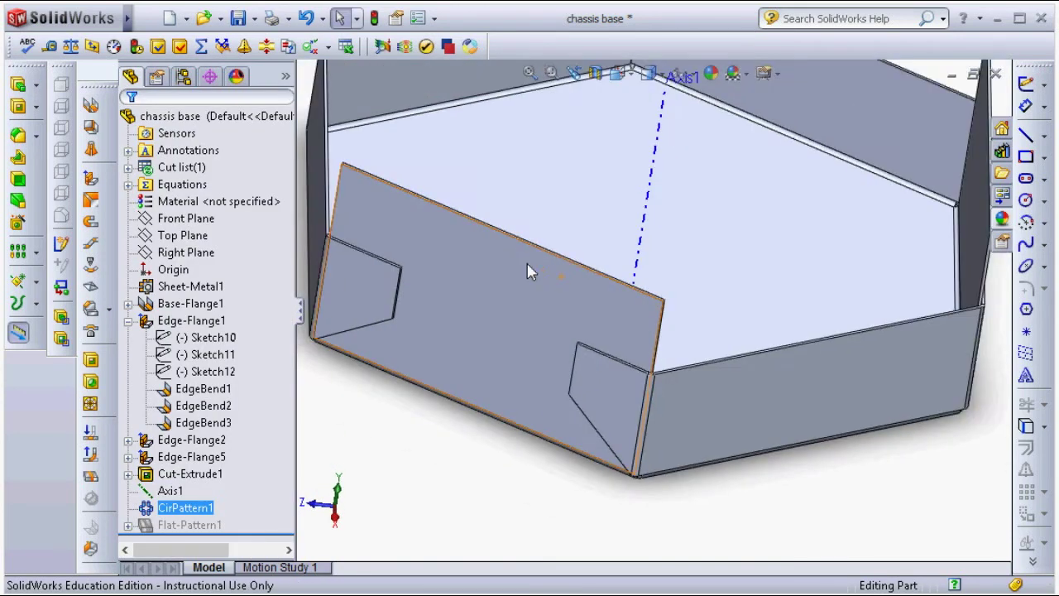
# Flatten the chassis to inspect its flat pattern, then fold it back to 3D.
pyautogui.scroll(4, 525, 285)
pyautogui.moveTo(525, 285)
pyautogui.mouseDown(button='middle')
pyautogui.moveTo(514, 229)
pyautogui.moveTo(425, 279)
pyautogui.moveTo(470, 295)
pyautogui.mouseUp(button='middle')
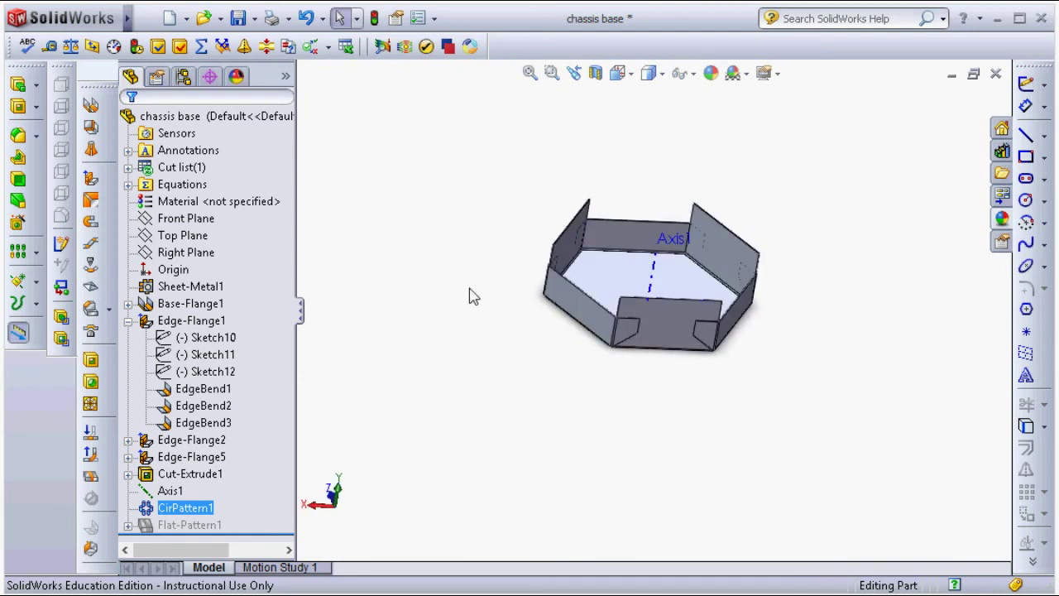
pyautogui.scroll(-3, 633, 262)
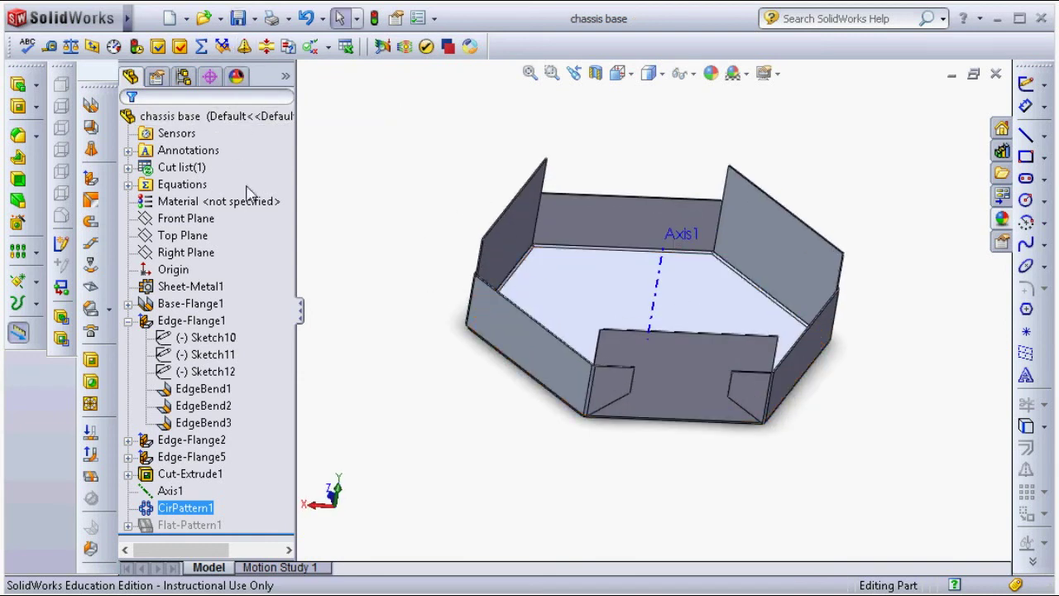
pyautogui.click(91, 482)
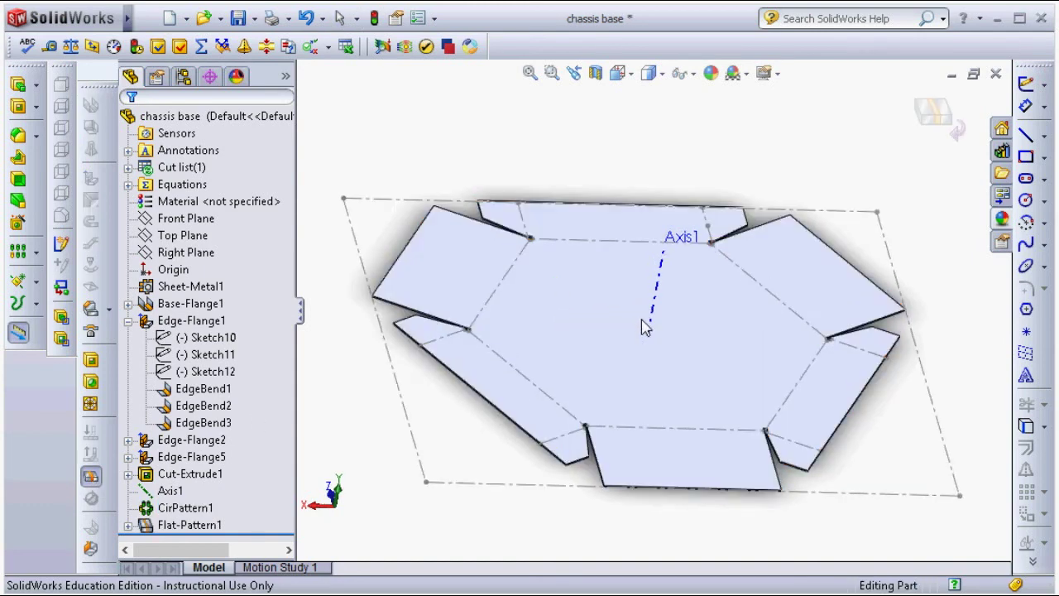
pyautogui.moveTo(559, 298); pyautogui.dragTo(626, 419, button='middle')
pyautogui.scroll(-2, 629, 413)
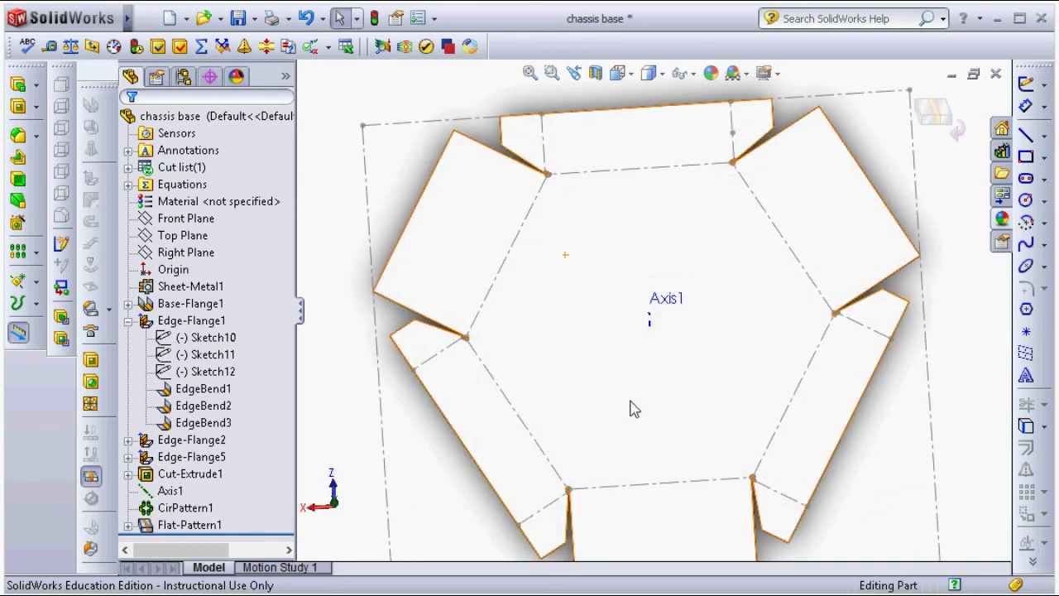
pyautogui.moveTo(881, 374)
pyautogui.mouseDown(button='middle')
pyautogui.moveTo(879, 331)
pyautogui.moveTo(832, 354)
pyautogui.mouseUp(button='middle')
pyautogui.scroll(-5, 887, 313)
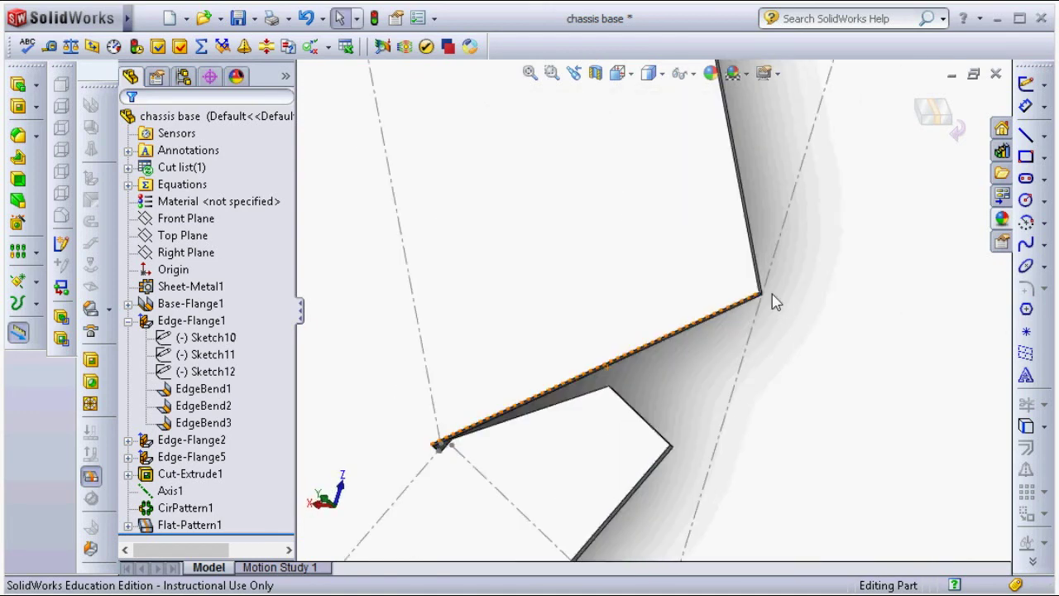
pyautogui.scroll(-3, 774, 302)
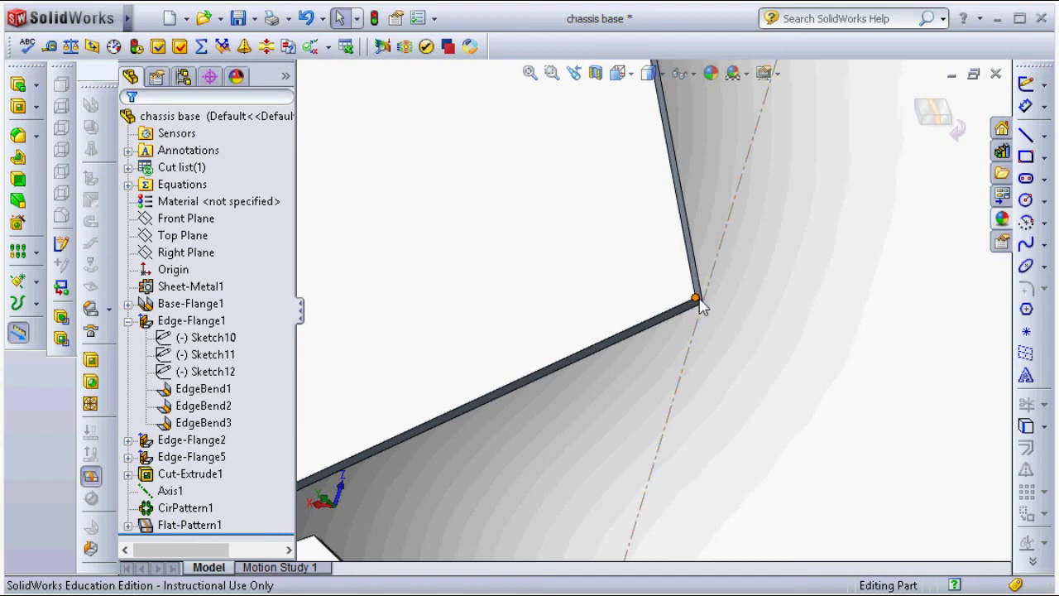
pyautogui.click(916, 130)
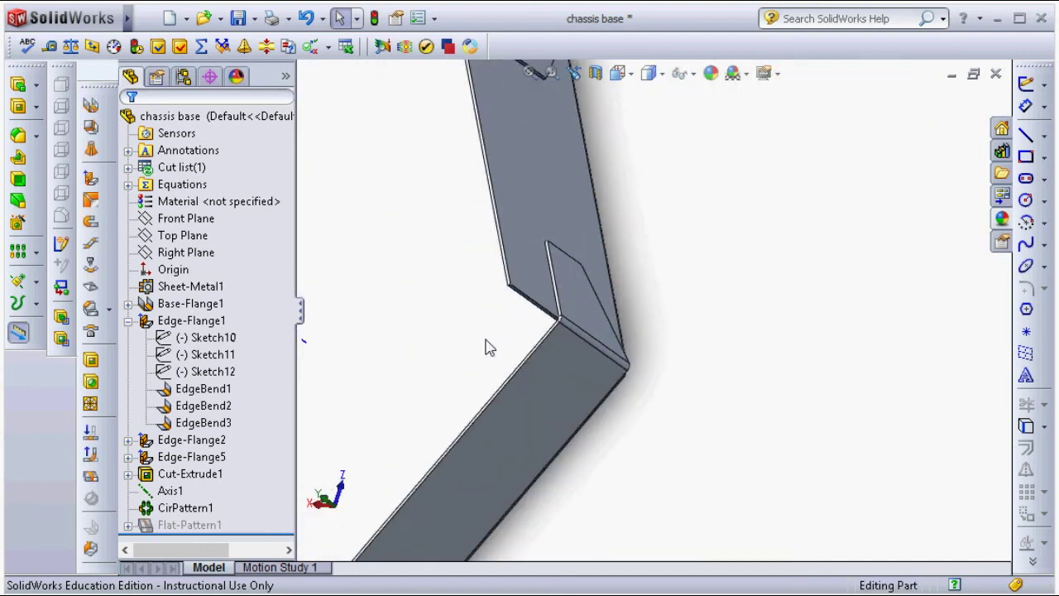
# Preview a 20 mm fillet on a flange's top corner edge.
pyautogui.scroll(-4, 614, 276)
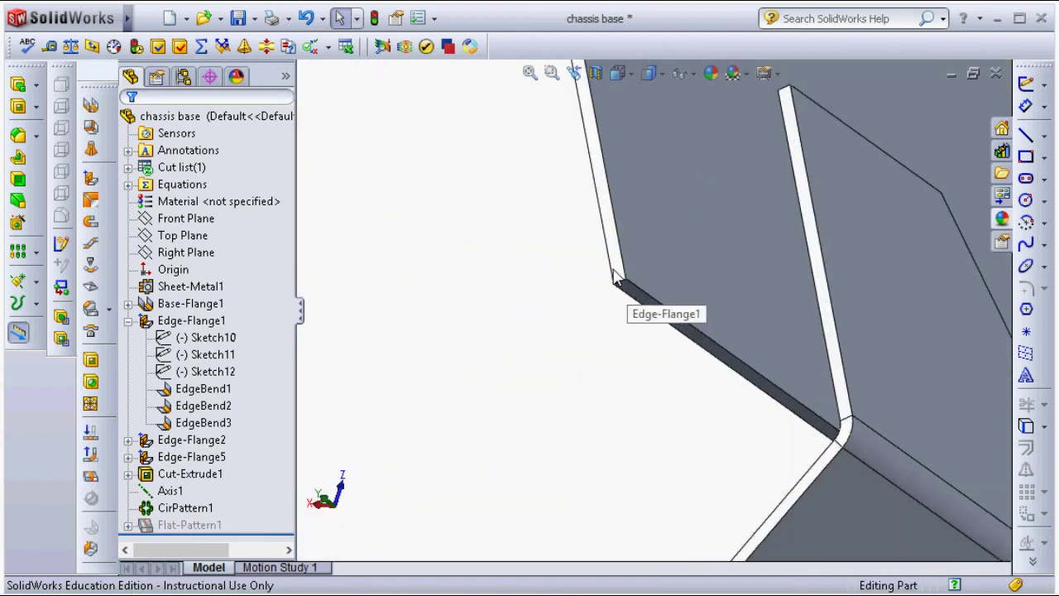
pyautogui.click(639, 313)
pyautogui.click(773, 250)
pyautogui.moveTo(772, 250)
pyautogui.mouseDown(button='middle')
pyautogui.moveTo(769, 268)
pyautogui.moveTo(744, 281)
pyautogui.mouseUp(button='middle')
pyautogui.click(260, 352)
pyautogui.moveTo(446, 347)
pyautogui.mouseDown(button='middle')
pyautogui.moveTo(489, 330)
pyautogui.moveTo(496, 355)
pyautogui.moveTo(560, 341)
pyautogui.mouseUp(button='middle')
pyautogui.moveTo(678, 281)
pyautogui.mouseDown(button='middle')
pyautogui.moveTo(665, 157)
pyautogui.moveTo(638, 107)
pyautogui.moveTo(627, 145)
pyautogui.moveTo(633, 241)
pyautogui.mouseUp(button='middle')
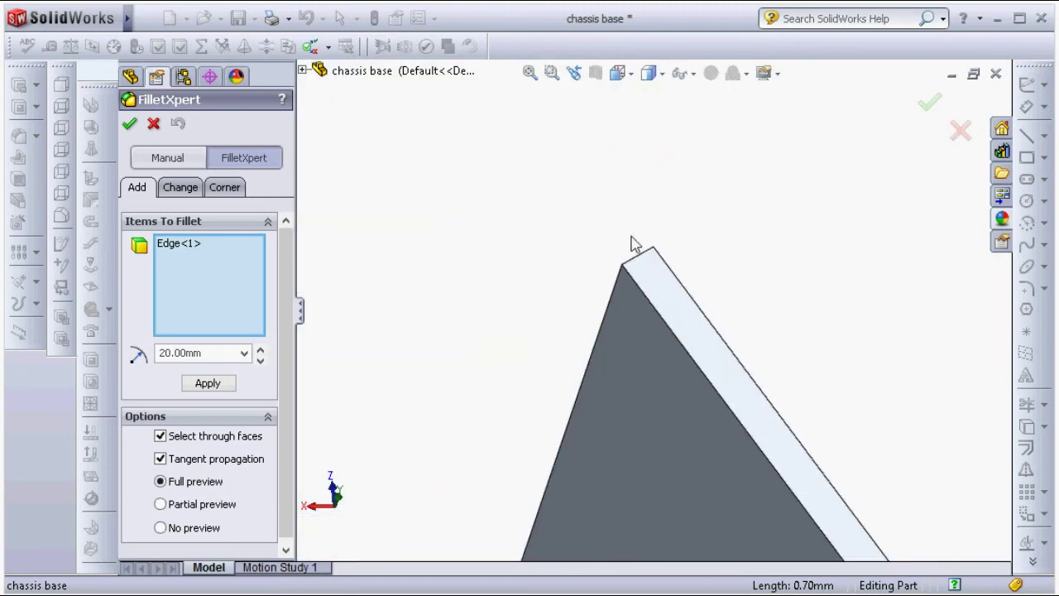
# Add the flange's top corner edge and the left wall corner edge to the 20 mm fillet.
pyautogui.click(637, 268)
pyautogui.click(638, 268)
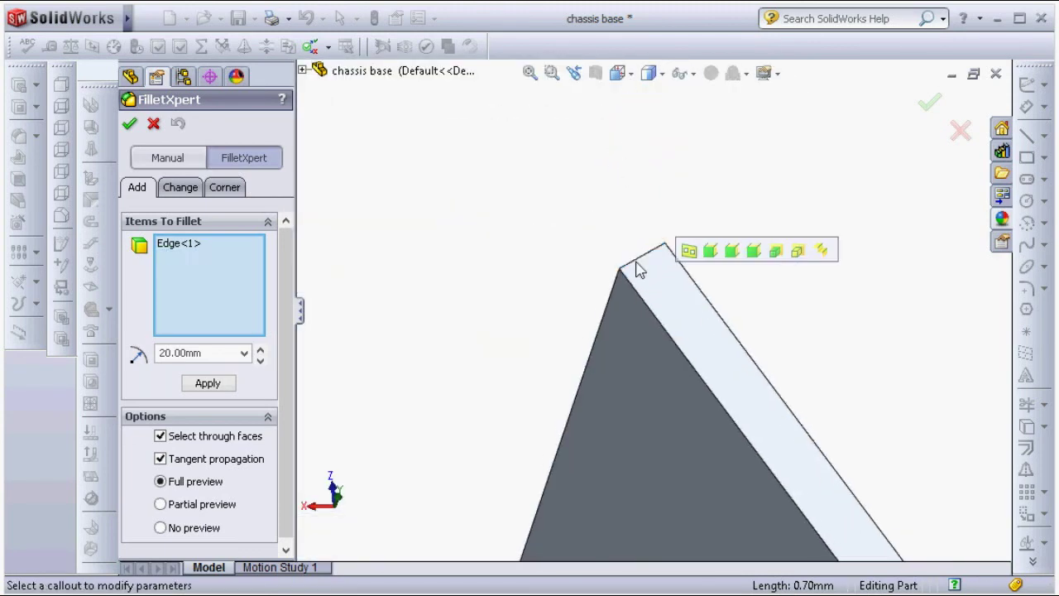
pyautogui.click(650, 260)
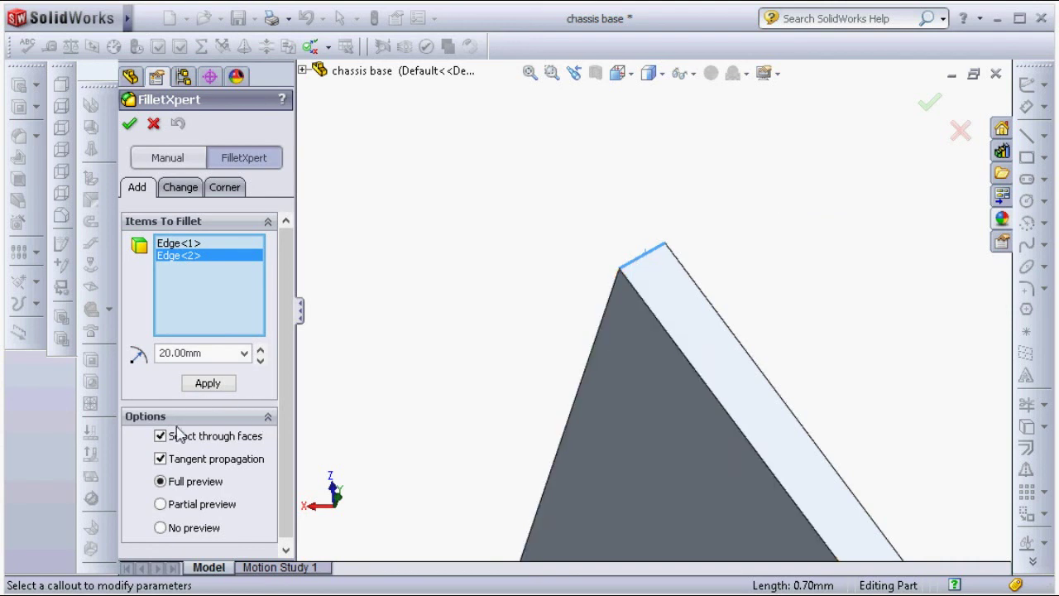
pyautogui.moveTo(433, 432)
pyautogui.mouseDown(button='middle')
pyautogui.moveTo(473, 425)
pyautogui.moveTo(562, 440)
pyautogui.moveTo(559, 304)
pyautogui.mouseUp(button='middle')
pyautogui.scroll(3, 559, 305)
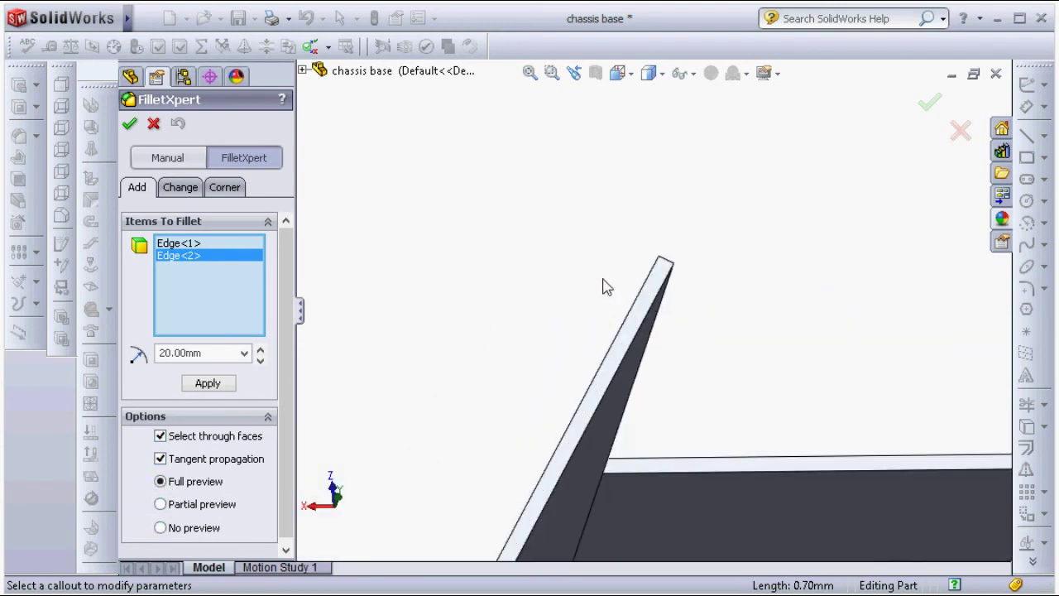
pyautogui.scroll(2, 603, 284)
pyautogui.click(736, 267)
# Add the three remaining flange corner edges to the fillet selection.
pyautogui.scroll(-3, 733, 267)
pyautogui.scroll(-2, 633, 449)
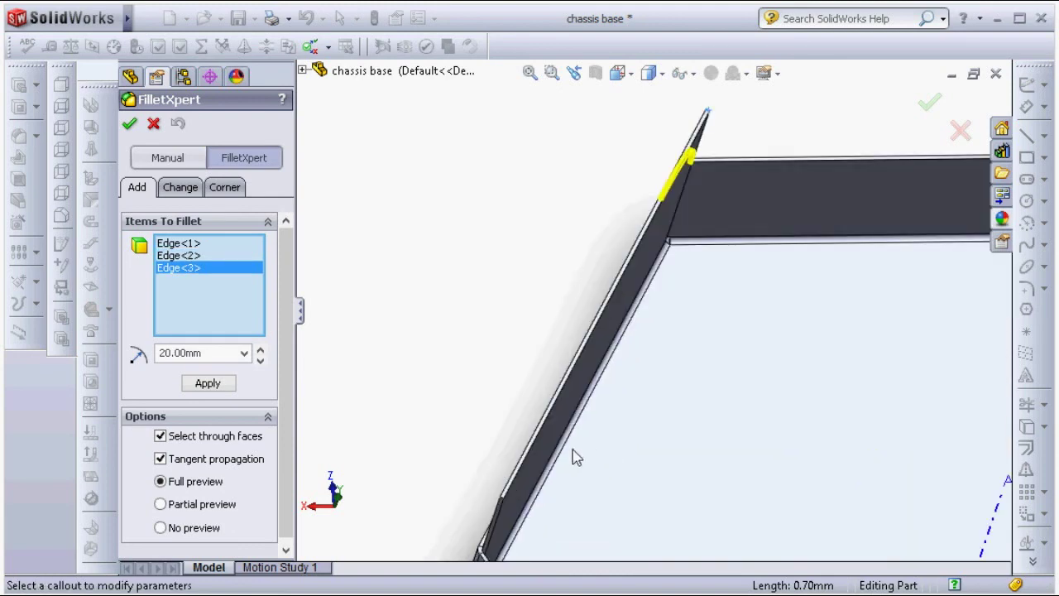
pyautogui.scroll(3, 555, 472)
pyautogui.click(555, 473)
pyautogui.scroll(-3, 686, 463)
pyautogui.scroll(-3, 687, 463)
pyautogui.scroll(4, 686, 406)
pyautogui.scroll(2, 568, 272)
pyautogui.click(554, 277)
pyautogui.scroll(-2, 742, 301)
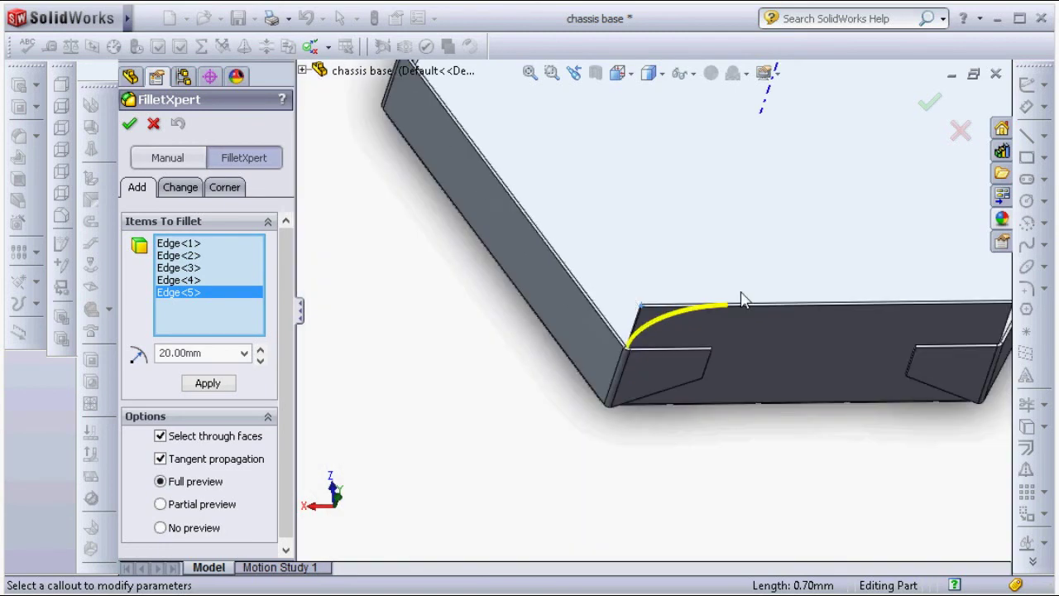
pyautogui.scroll(-2, 820, 319)
pyautogui.scroll(3, 733, 331)
pyautogui.scroll(2, 680, 396)
pyautogui.click(678, 395)
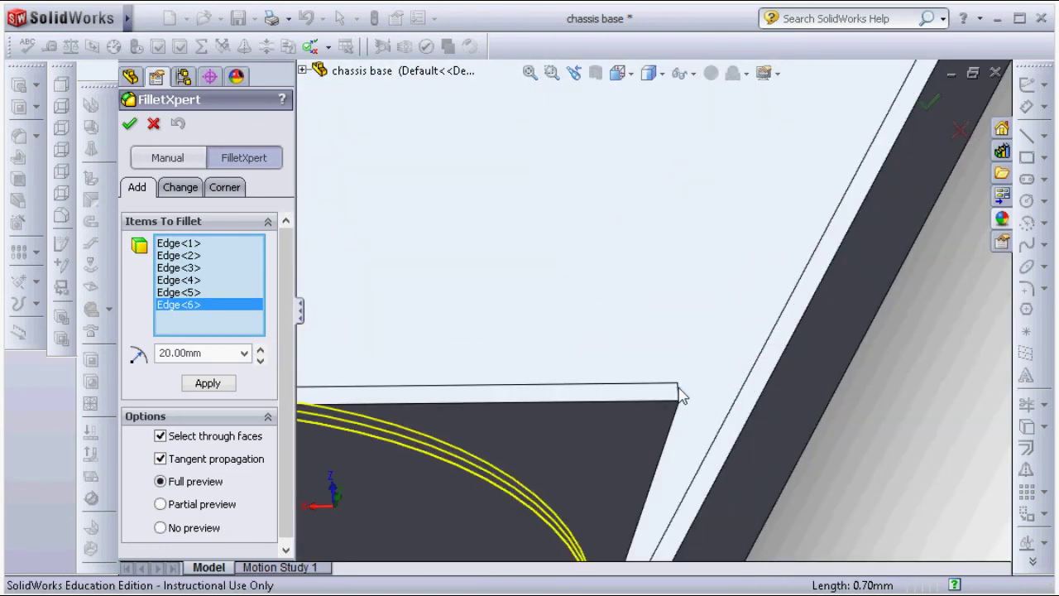
# Apply the 20 mm fillets to all six corner edges and close FilletXpert.
pyautogui.press('Return')
pyautogui.scroll(-5, 654, 377)
pyautogui.scroll(-2, 604, 248)
pyautogui.scroll(2, 608, 208)
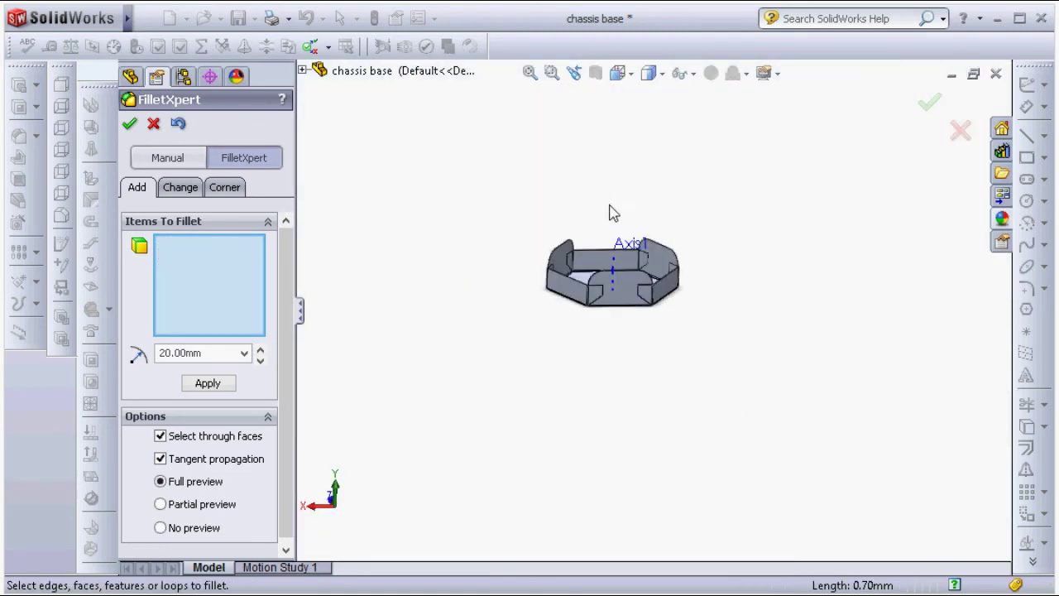
pyautogui.scroll(3, 607, 209)
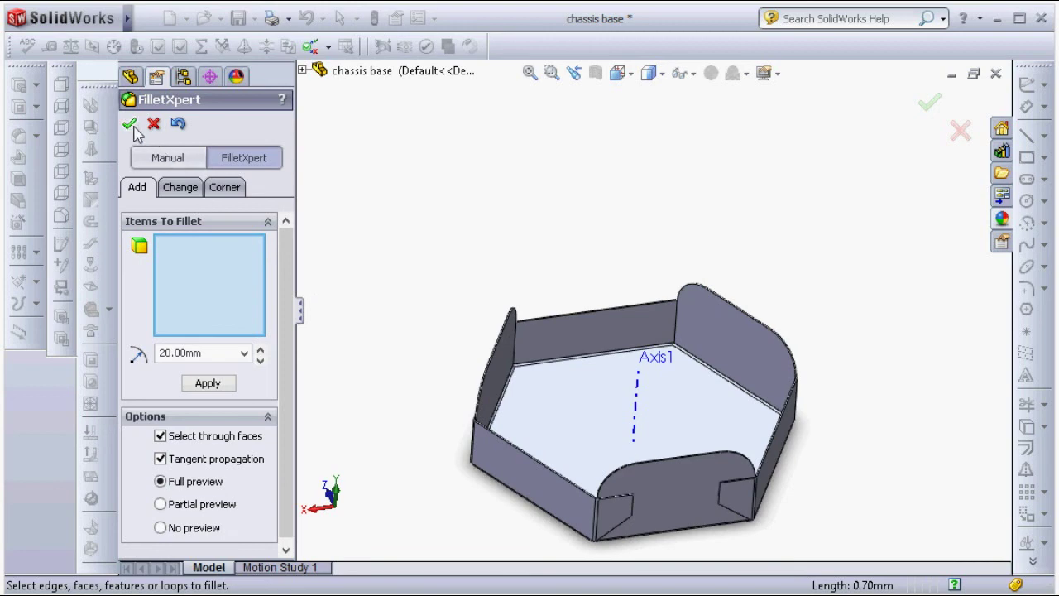
pyautogui.click(130, 125)
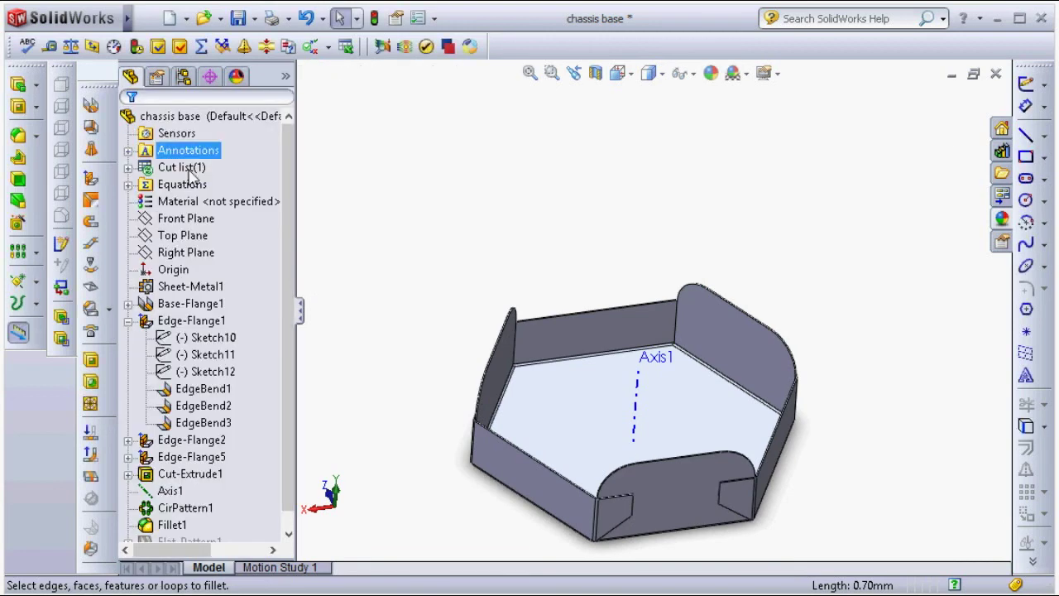
# Sketch a 110 mm diameter circle at the origin on the tray's bottom face.
pyautogui.click(657, 426)
pyautogui.click(728, 350)
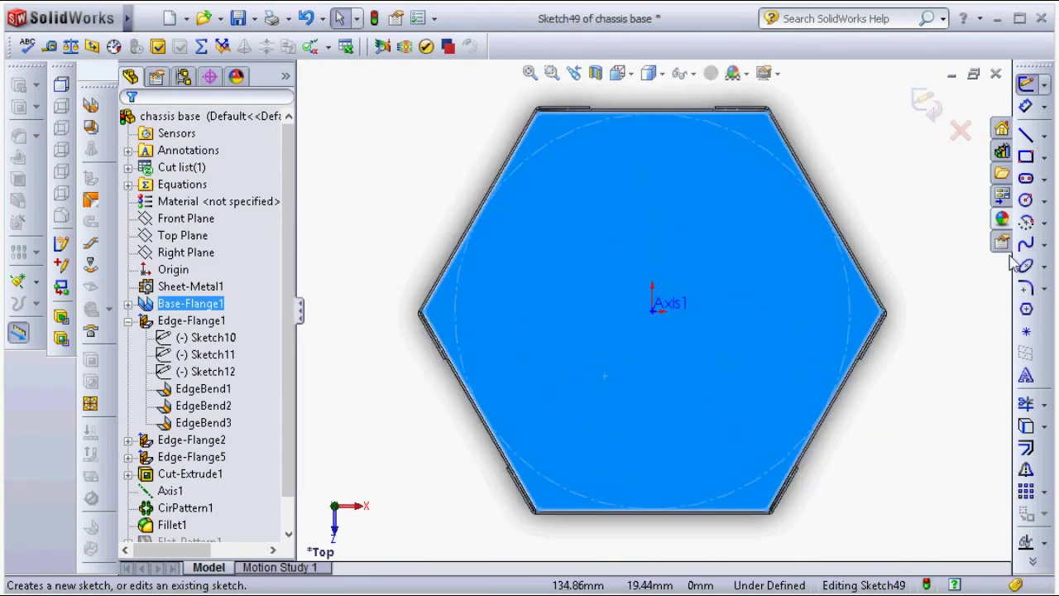
pyautogui.click(1026, 199)
pyautogui.click(653, 313)
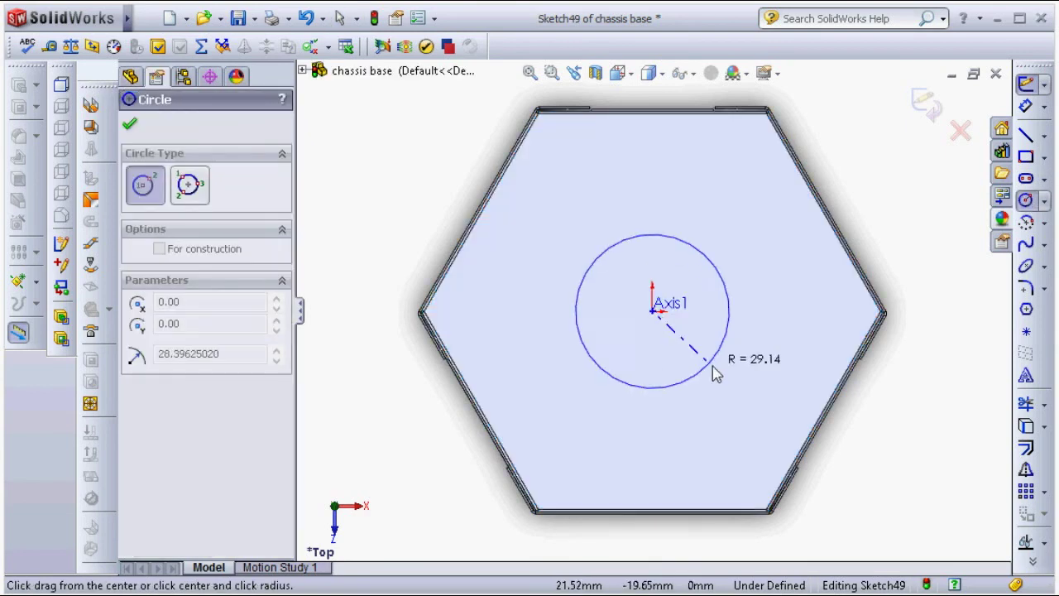
pyautogui.click(743, 426)
pyautogui.click(924, 103)
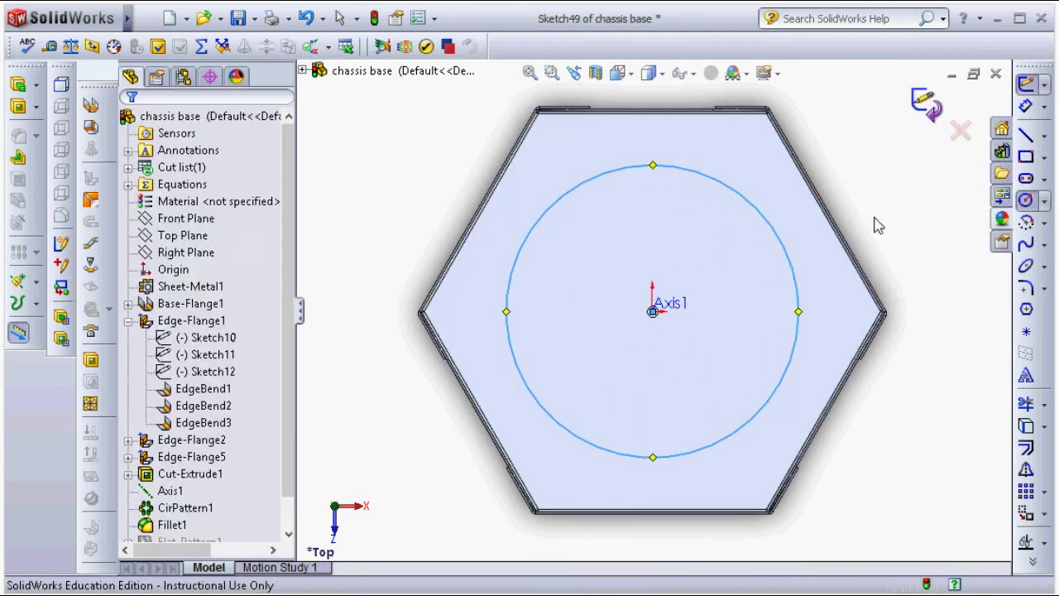
pyautogui.click(1025, 84)
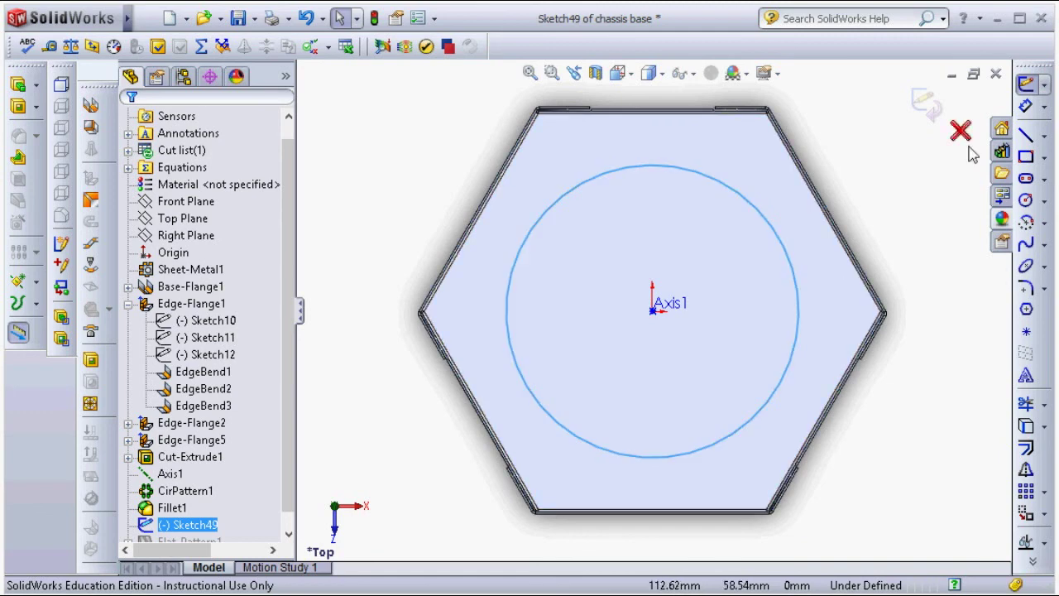
pyautogui.click(799, 319)
pyautogui.click(928, 322)
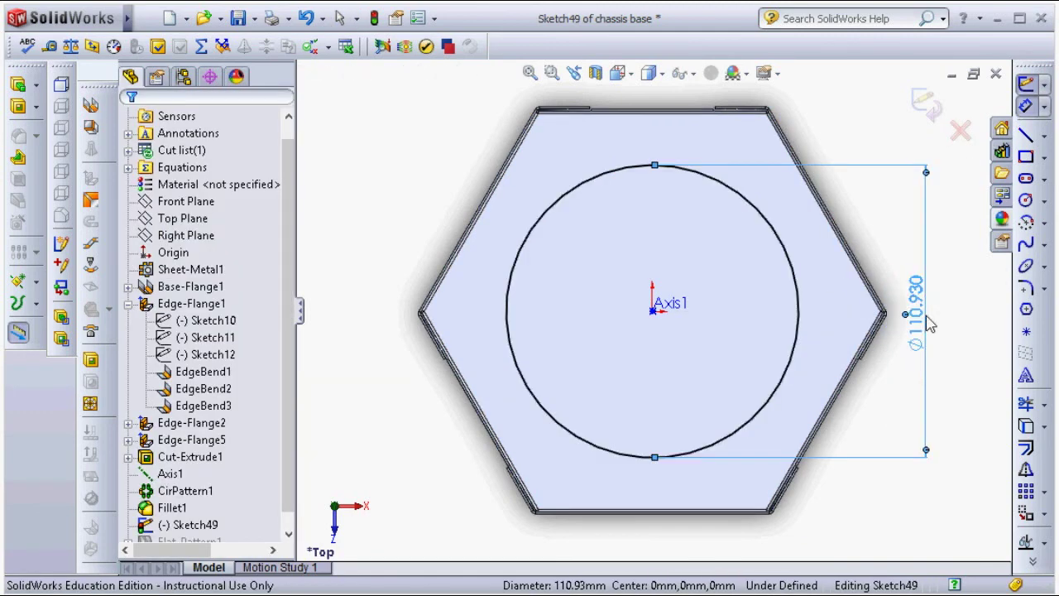
pyautogui.write('110')
pyautogui.press('Return')
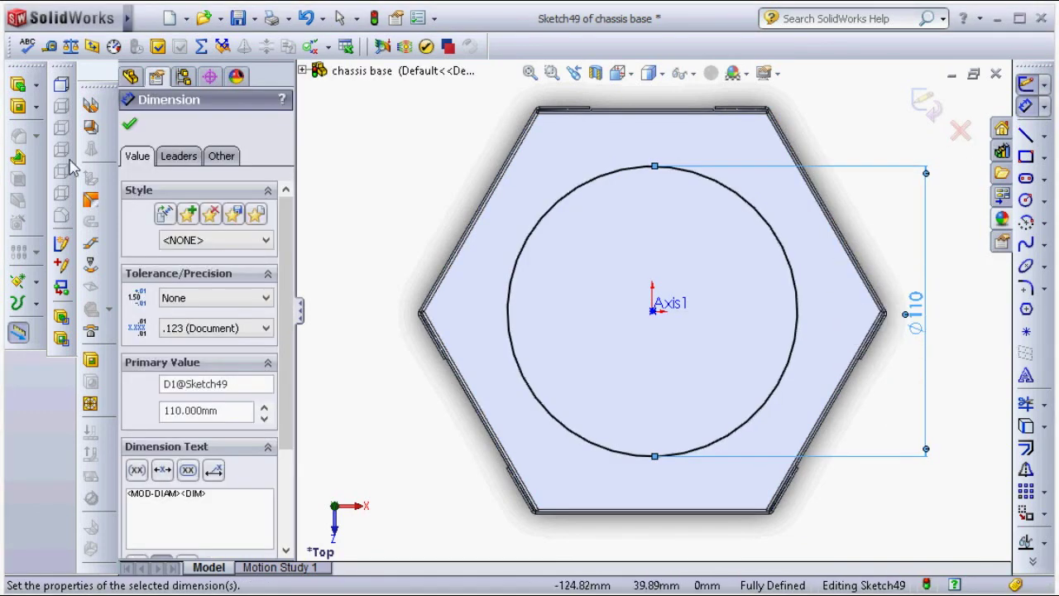
# Extrude-cut the 110 mm circle through the base, then select the right flange face.
pyautogui.click(17, 108)
pyautogui.press('Return')
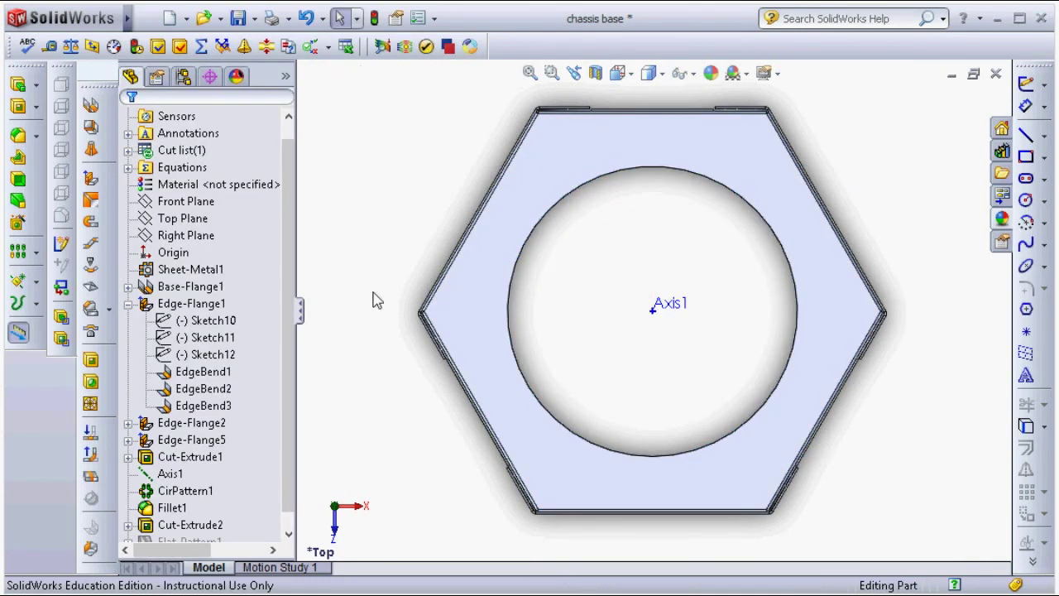
pyautogui.scroll(-3, 701, 369)
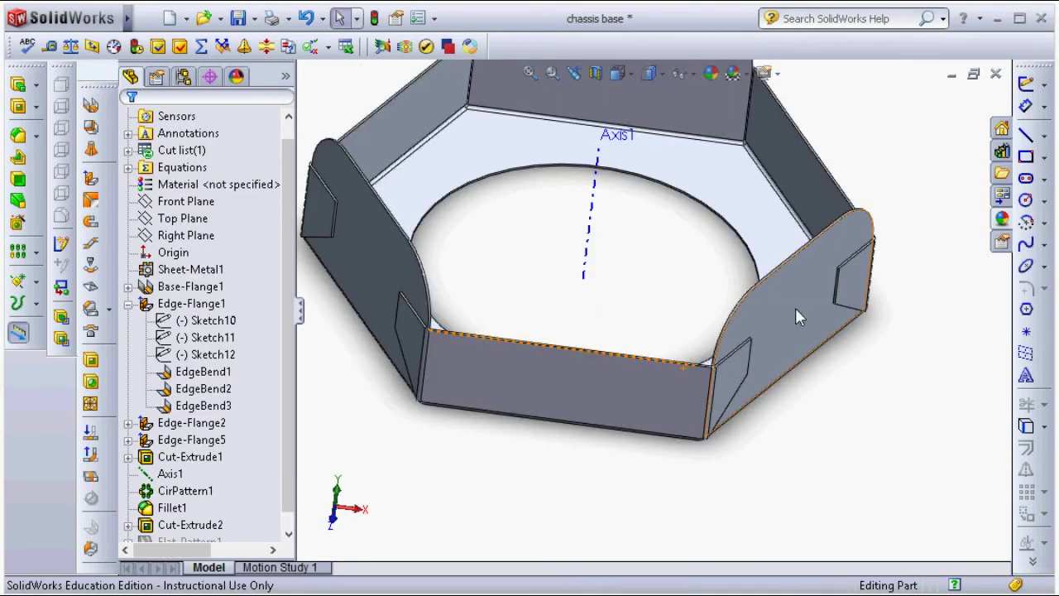
pyautogui.click(794, 311)
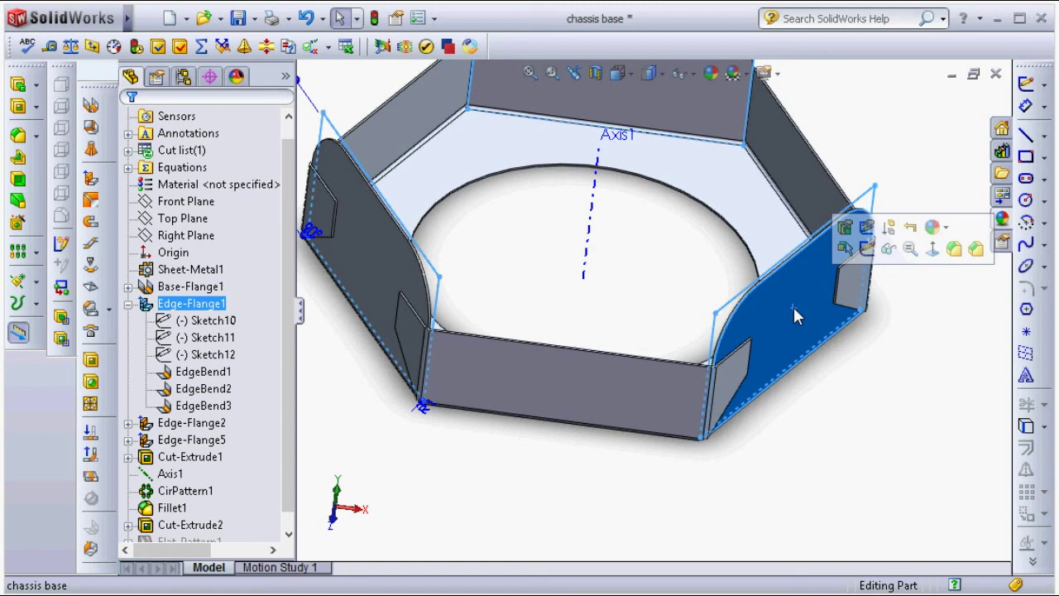
pyautogui.click(922, 416)
pyautogui.click(794, 327)
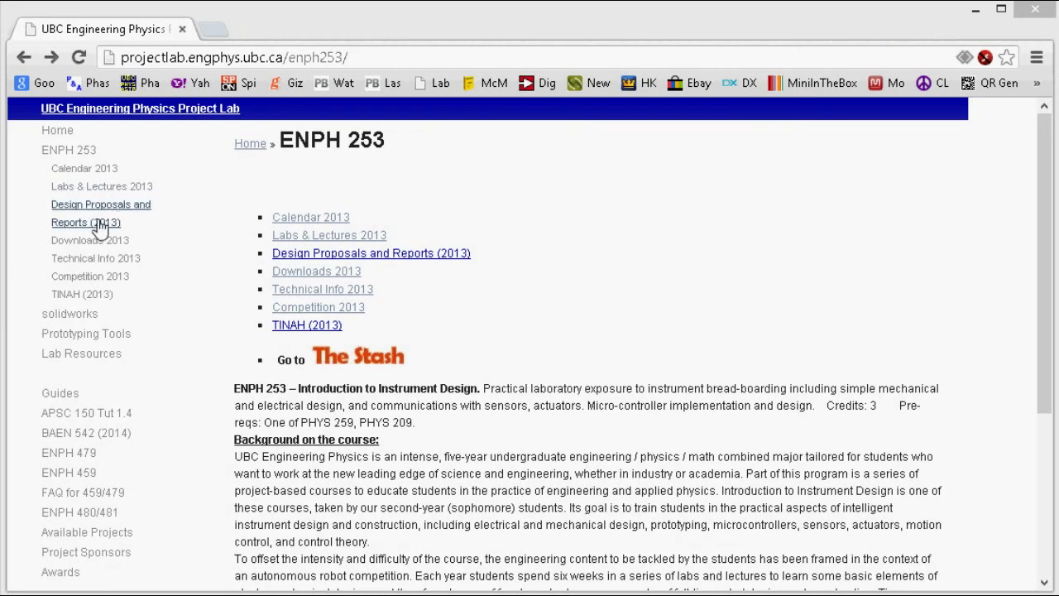
# Download the Motor-Barber-Coleman-geared zip from the Downloads 2013 page and open it.
pyautogui.click(93, 243)
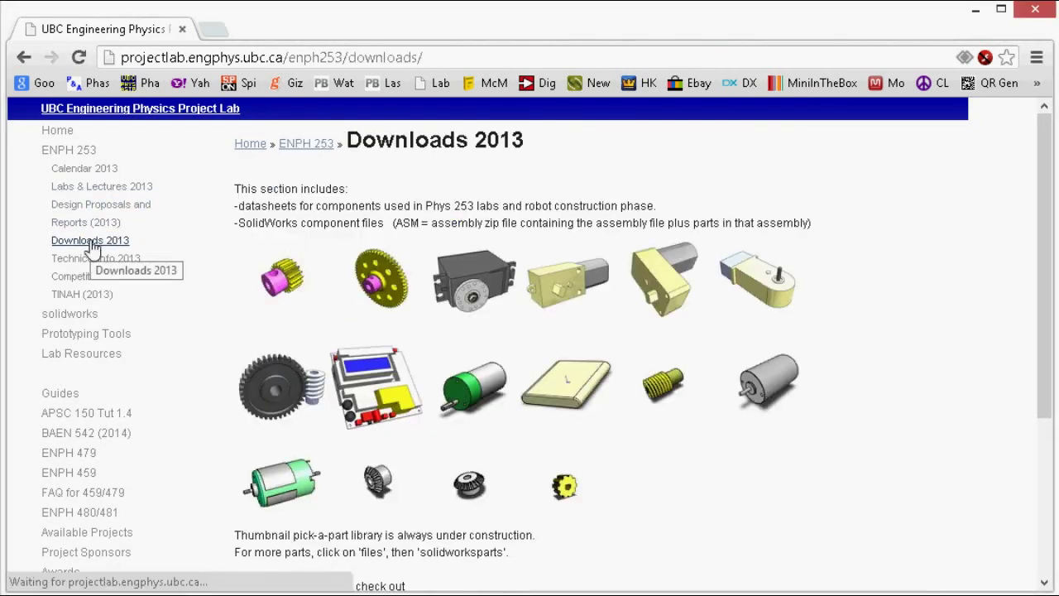
pyautogui.click(471, 397)
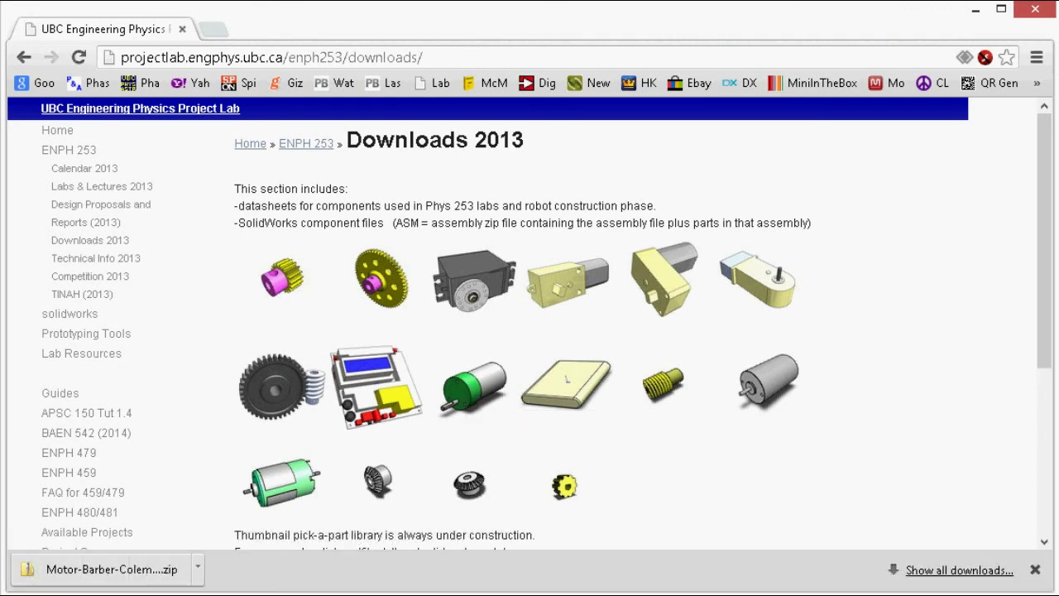
pyautogui.click(111, 569)
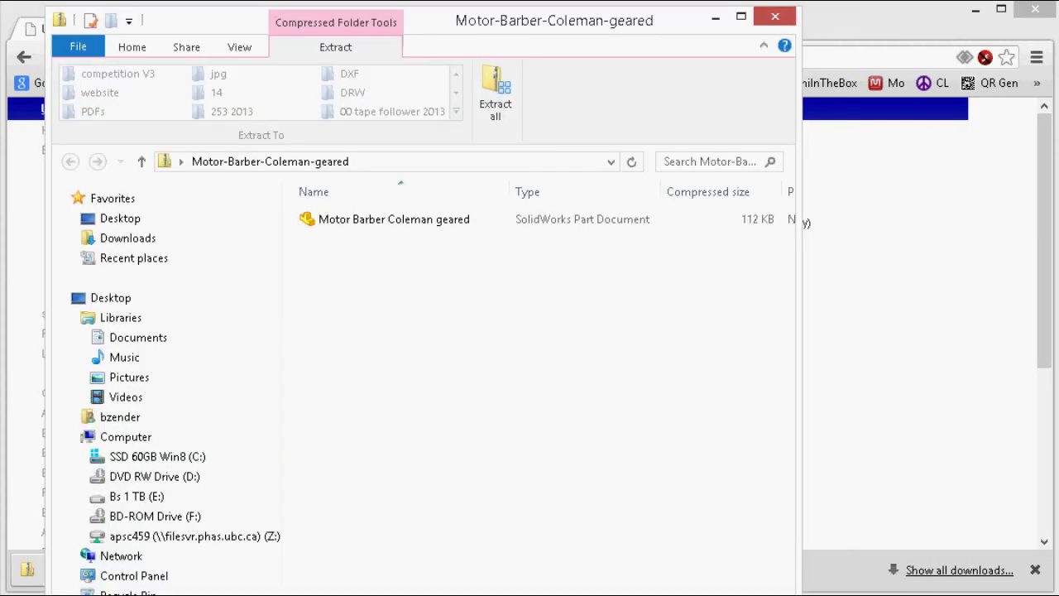
# Extract the motor zip into a Desktop folder and select the extracted part file.
pyautogui.click(496, 103)
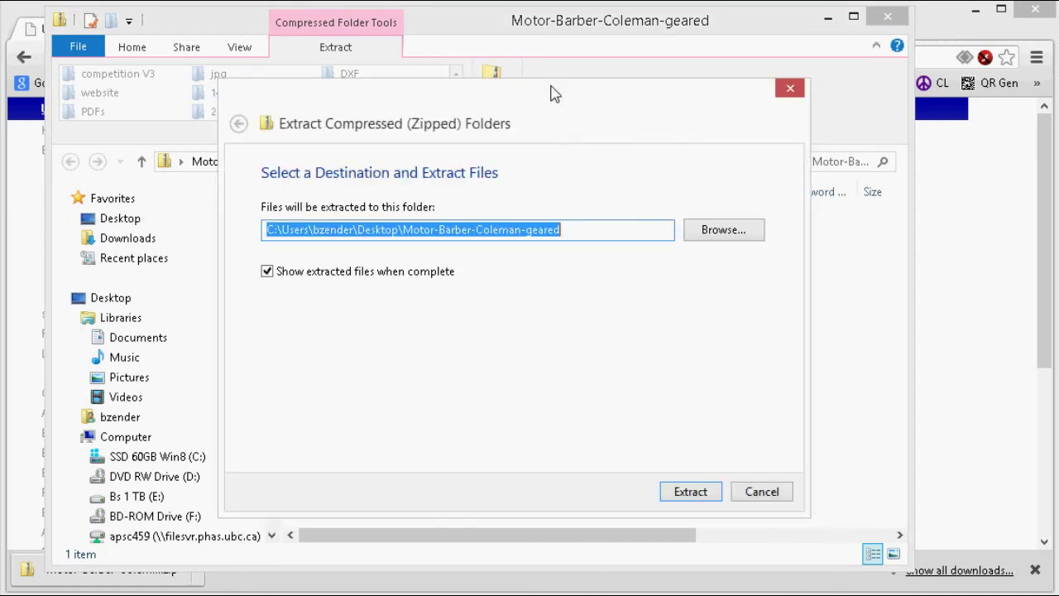
pyautogui.click(697, 491)
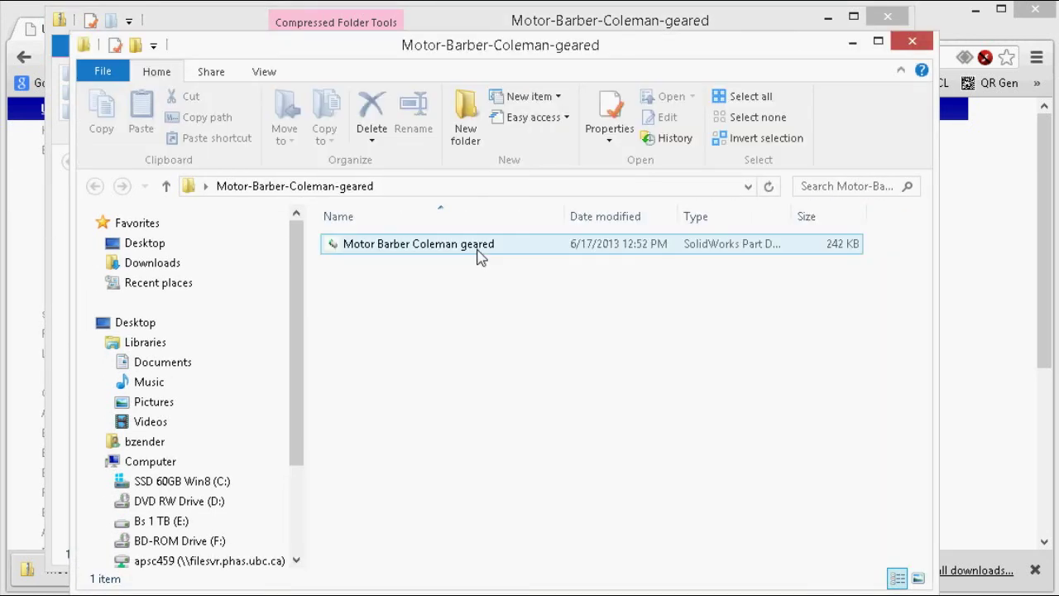
pyautogui.click(480, 253)
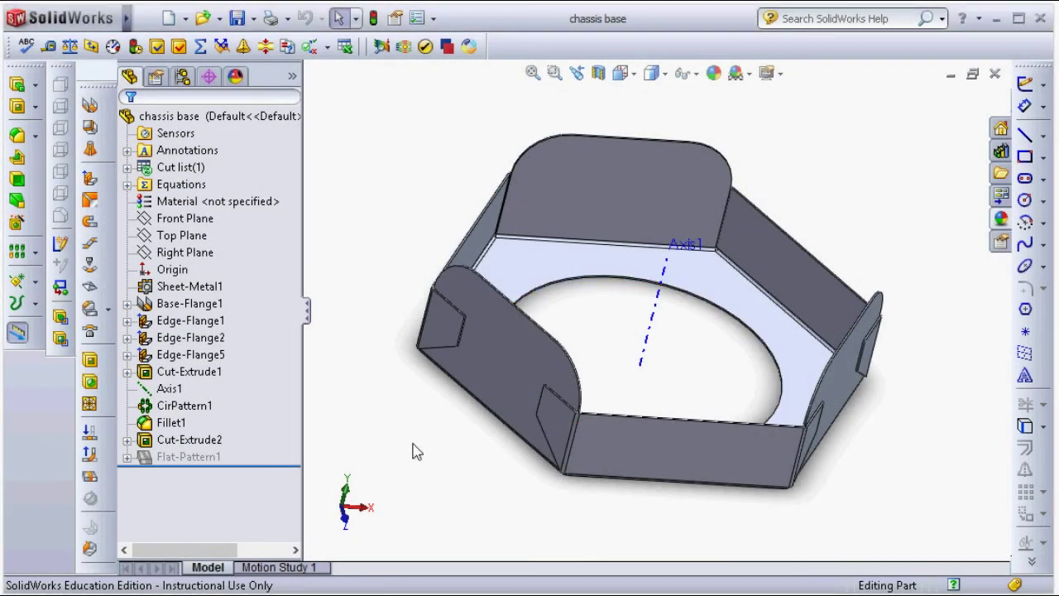
pyautogui.moveTo(416, 450)
pyautogui.mouseDown(button='middle')
pyautogui.moveTo(454, 432)
pyautogui.moveTo(397, 449)
pyautogui.moveTo(408, 427)
pyautogui.mouseUp(button='middle')
# Make a new assembly from the chassis part, placing it at the origin.
pyautogui.click(186, 20)
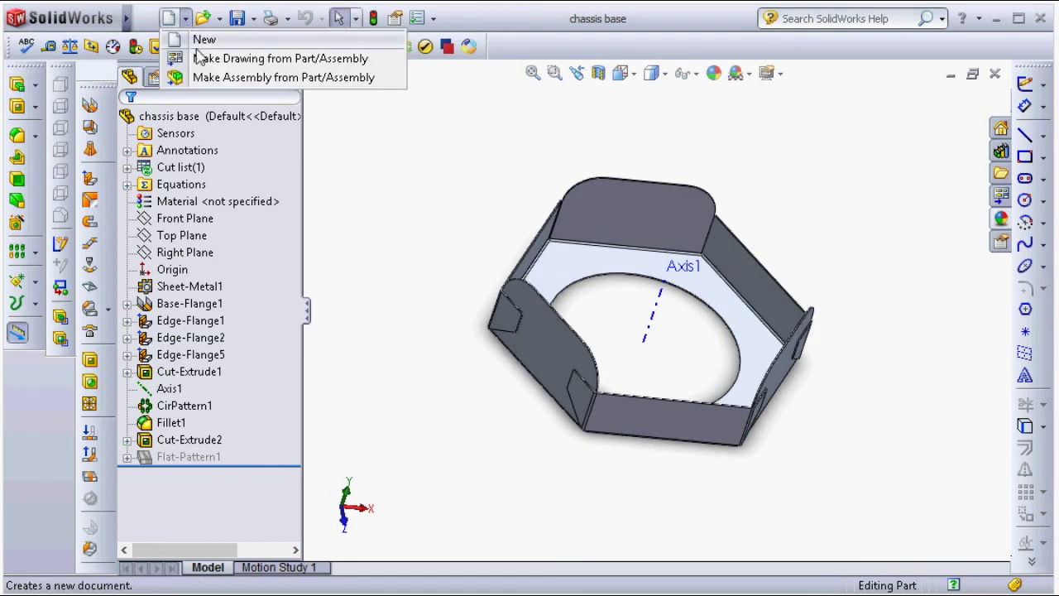
pyautogui.click(200, 78)
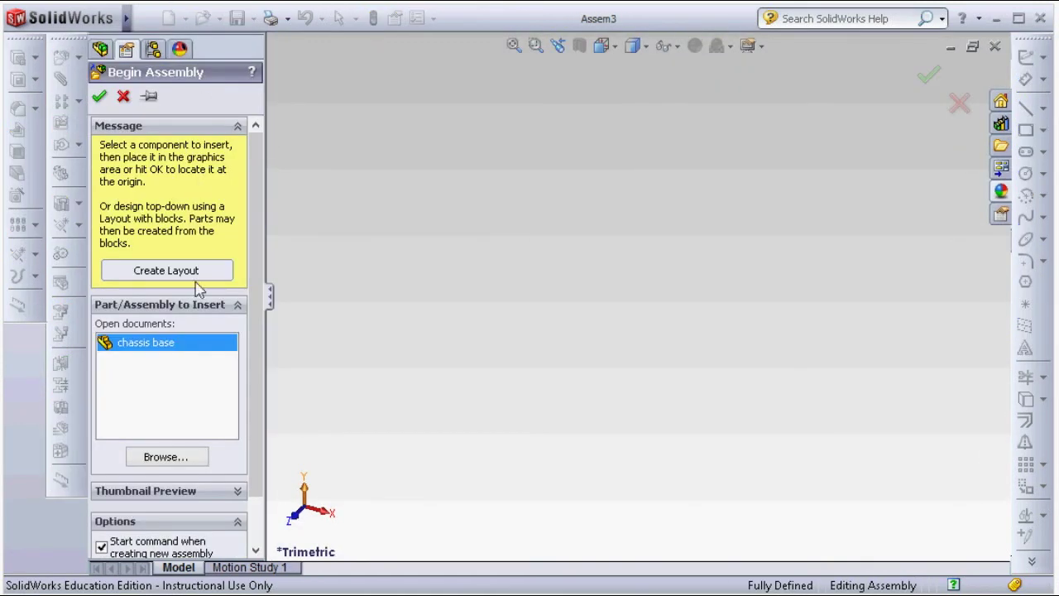
pyautogui.click(98, 97)
# Save the new assembly on the Desktop as Assembly 01.
pyautogui.click(253, 18)
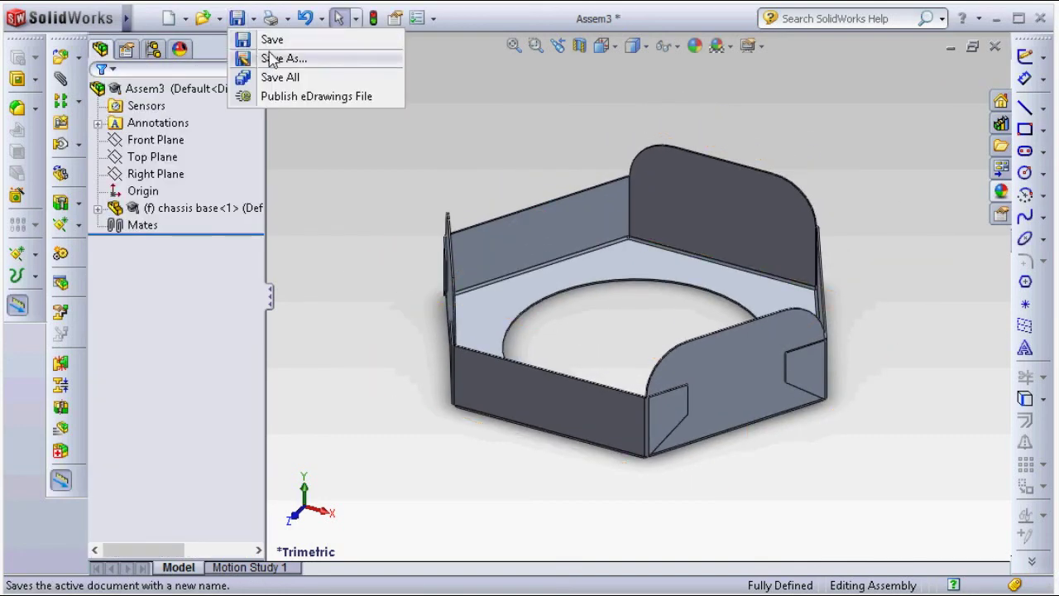
pyautogui.click(281, 58)
pyautogui.click(302, 175)
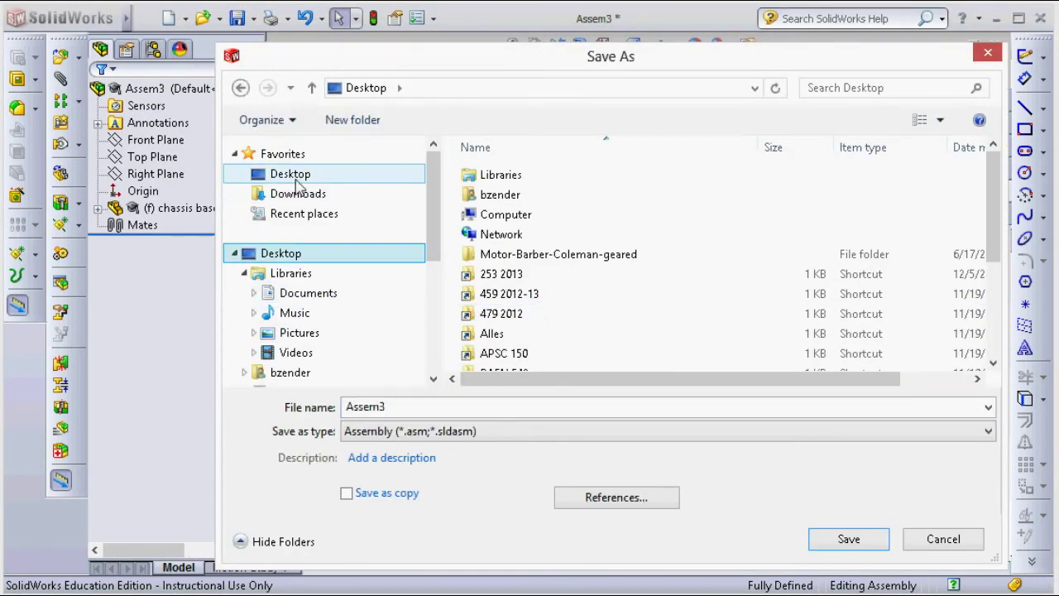
pyautogui.click(405, 411)
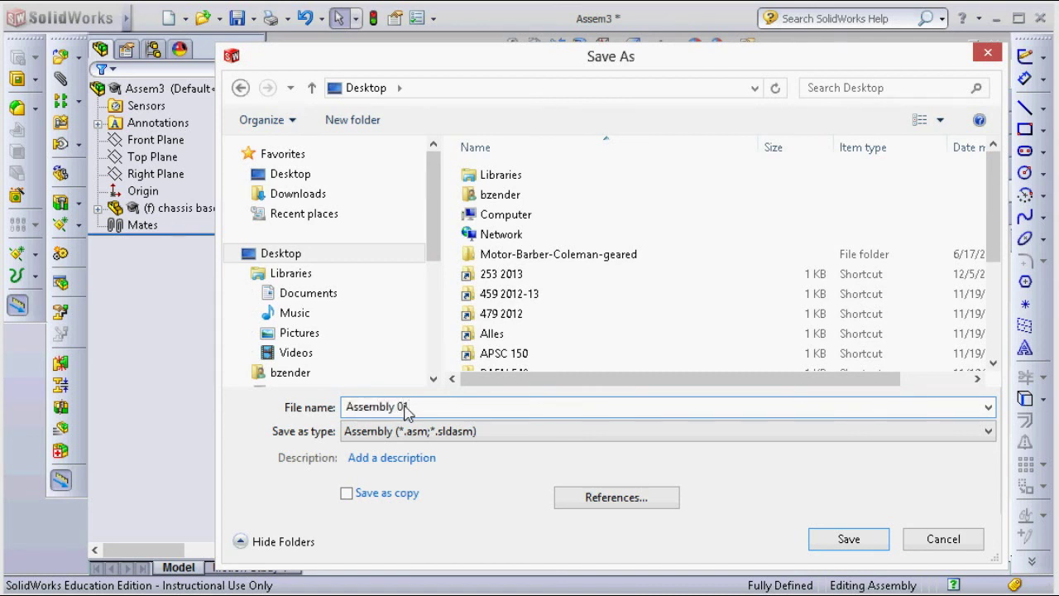
pyautogui.press('Return')
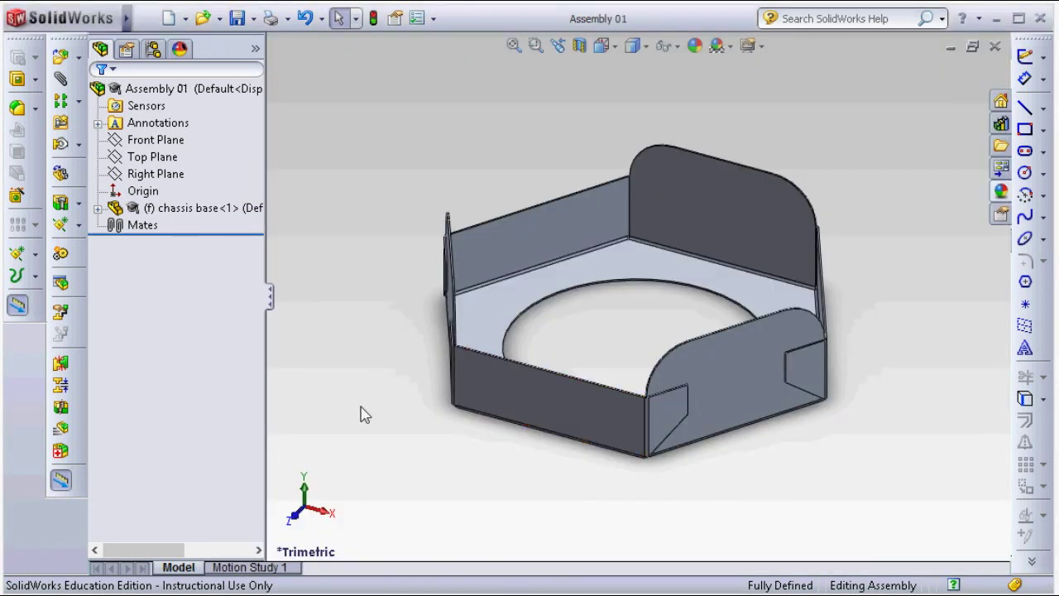
pyautogui.hotkey('alt', 'Tab')
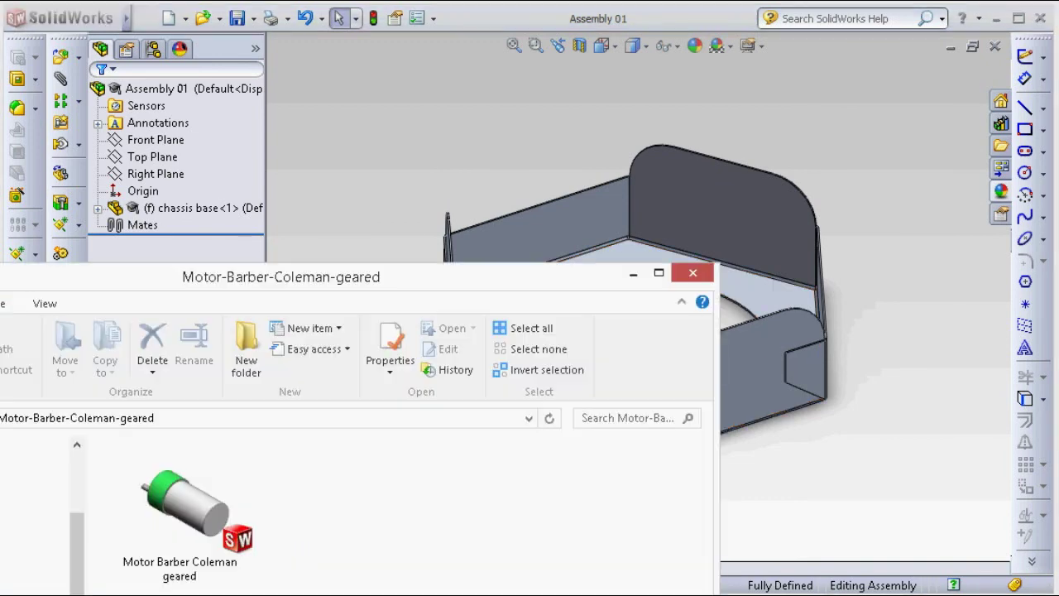
# Drag the geared motor part file from the extracted folder into Assembly 01.
pyautogui.moveTo(383, 285); pyautogui.dragTo(541, 278)
pyautogui.moveTo(380, 501); pyautogui.dragTo(591, 357)
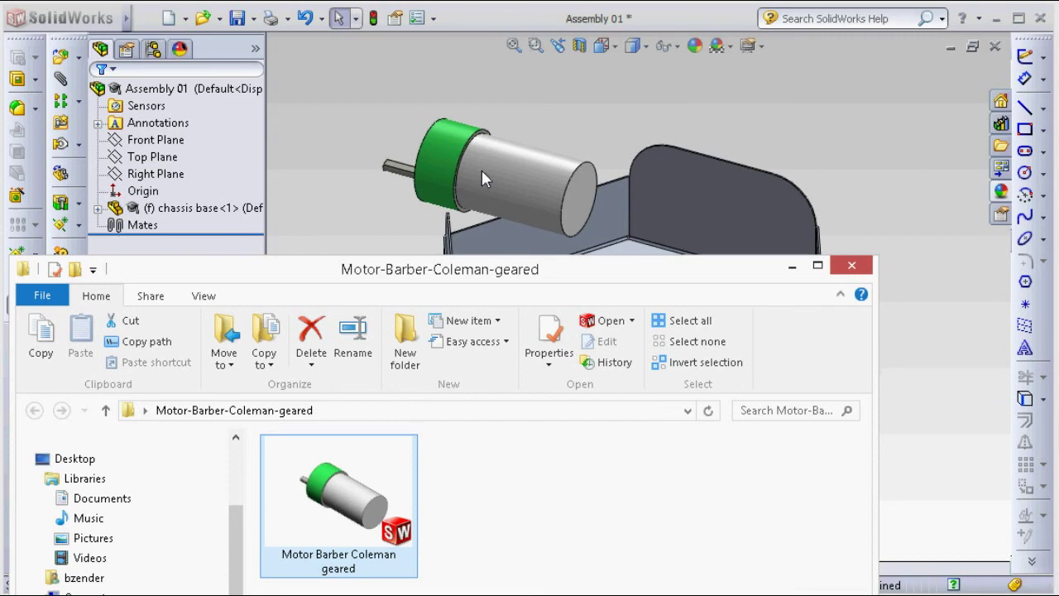
pyautogui.moveTo(592, 357); pyautogui.dragTo(470, 154)
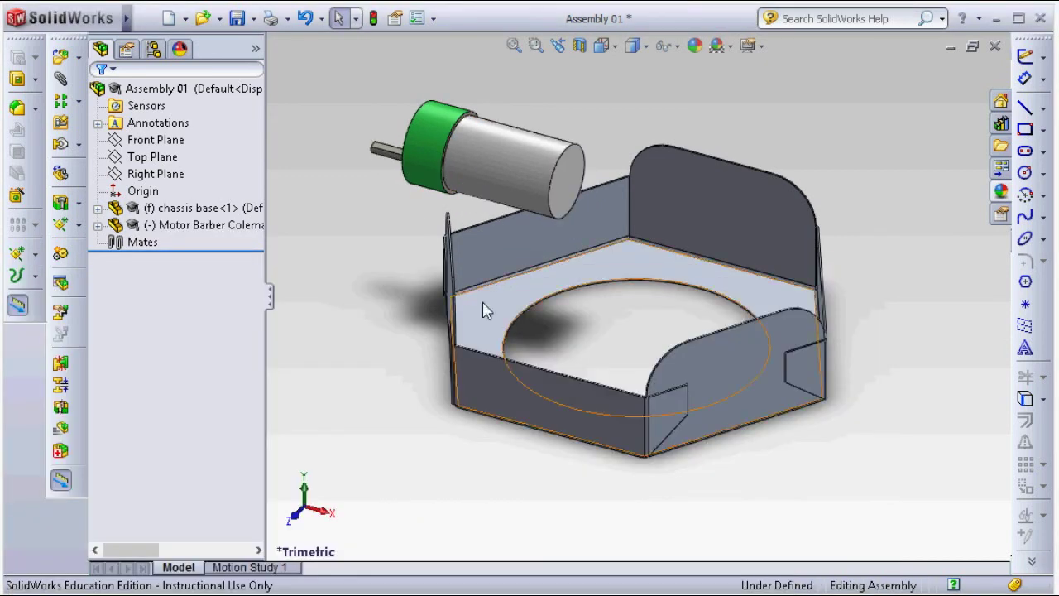
pyautogui.moveTo(485, 306)
pyautogui.mouseDown(button='middle')
pyautogui.moveTo(515, 349)
pyautogui.moveTo(537, 329)
pyautogui.mouseUp(button='middle')
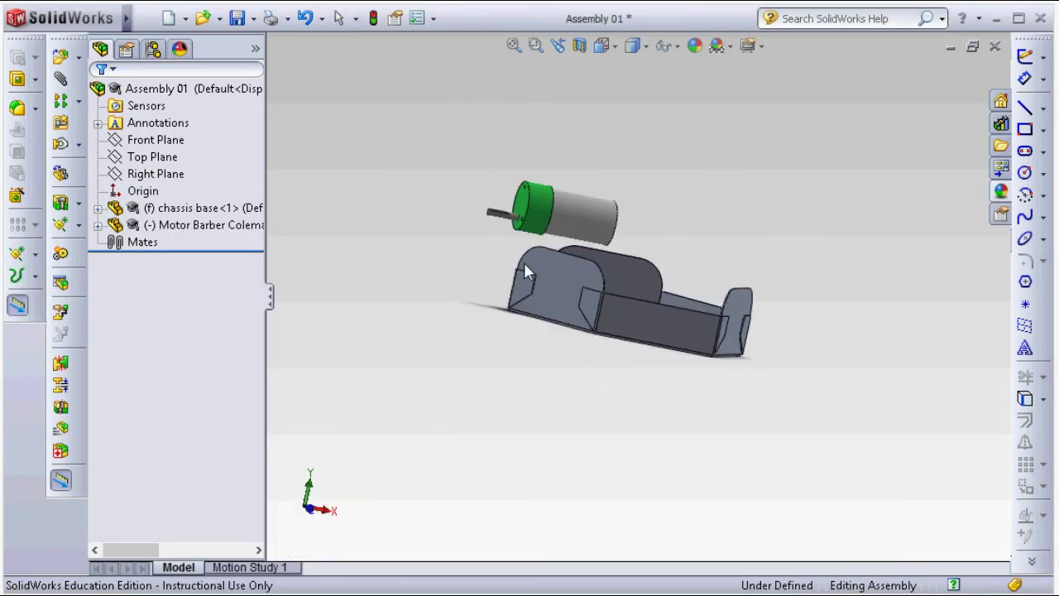
# Mate the motor's Front Plane coincident with the assembly's Right Plane.
pyautogui.click(98, 225)
pyautogui.click(175, 293)
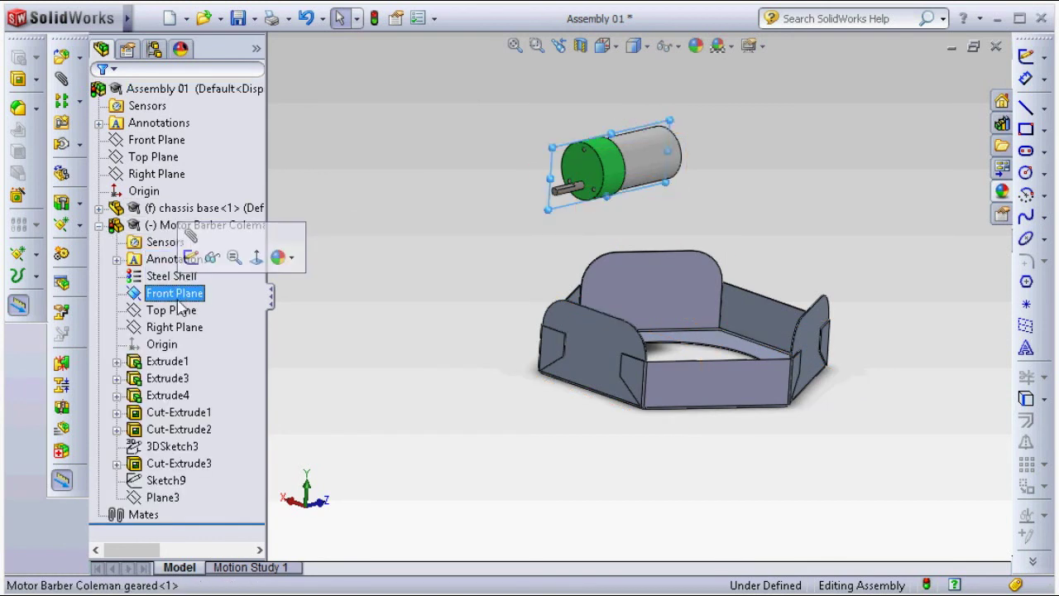
pyautogui.click(172, 310)
pyautogui.click(175, 327)
pyautogui.click(172, 309)
pyautogui.click(168, 295)
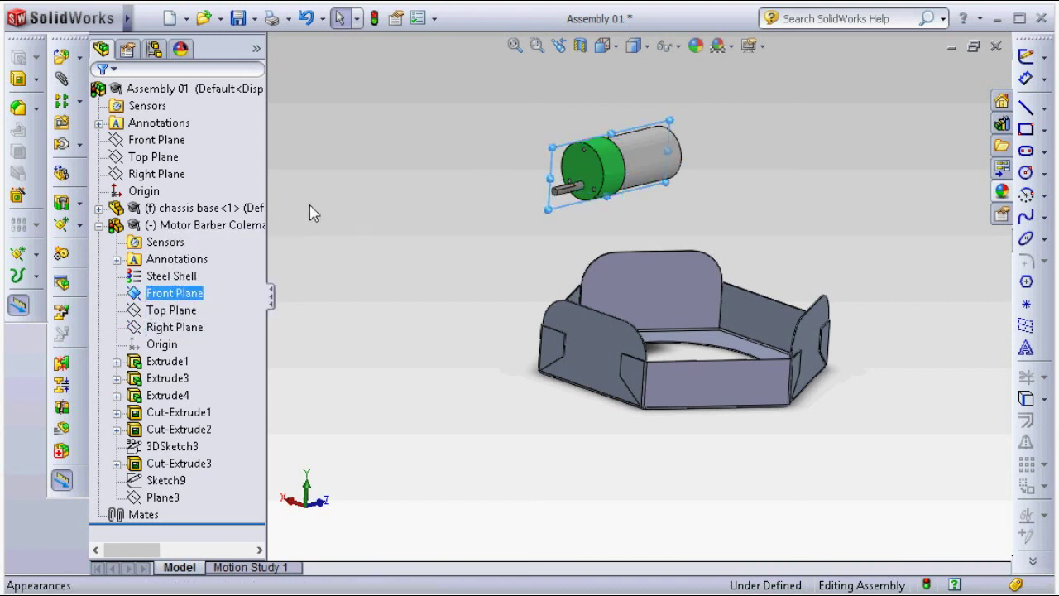
pyautogui.keyDown('ctrl'); pyautogui.click(163, 141); pyautogui.keyUp('ctrl')
pyautogui.click(161, 157)
pyautogui.click(159, 175)
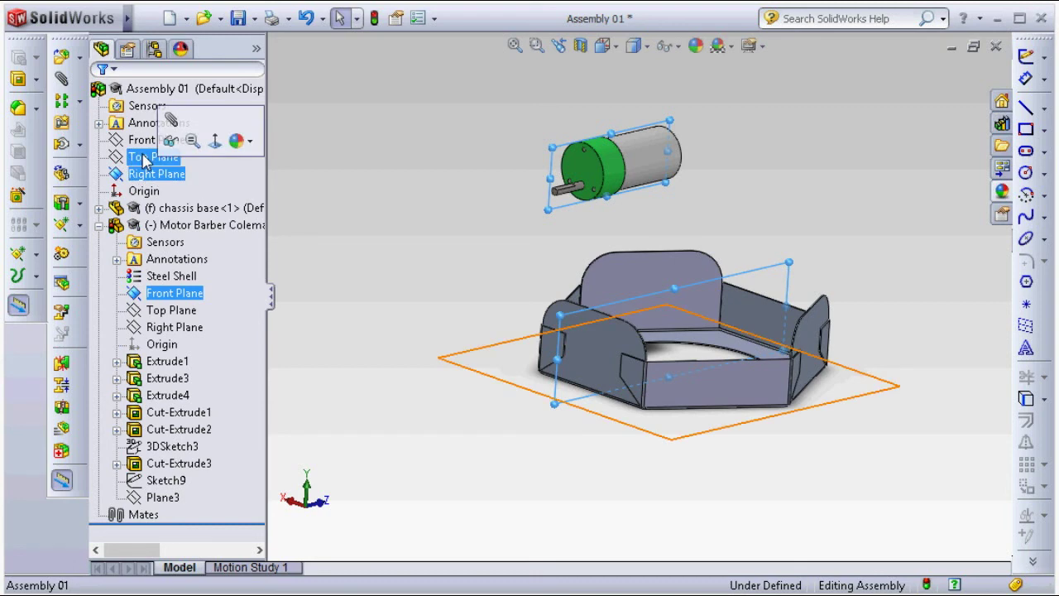
pyautogui.click(63, 80)
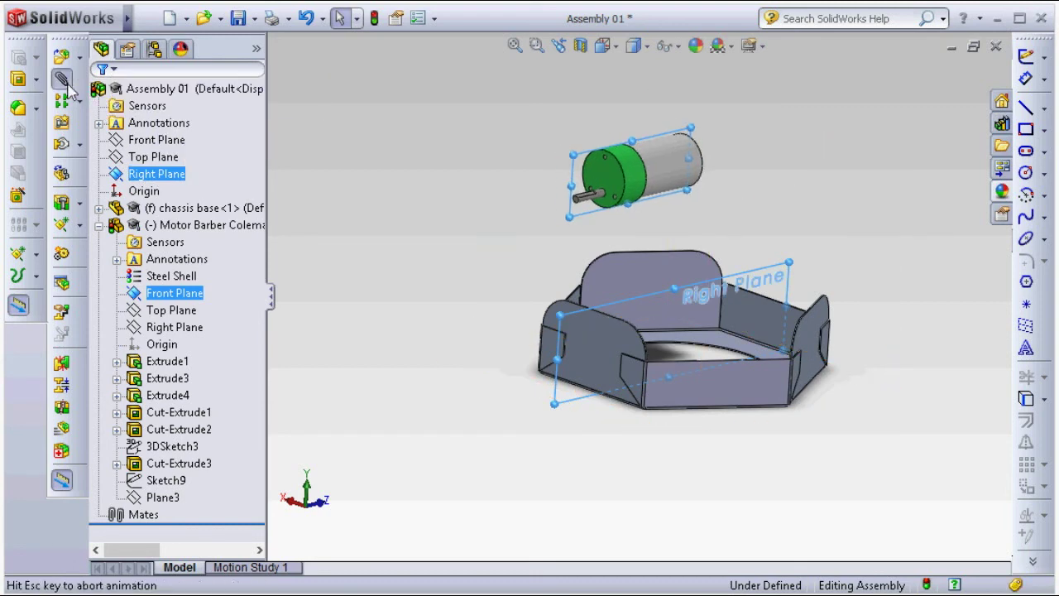
pyautogui.click(101, 97)
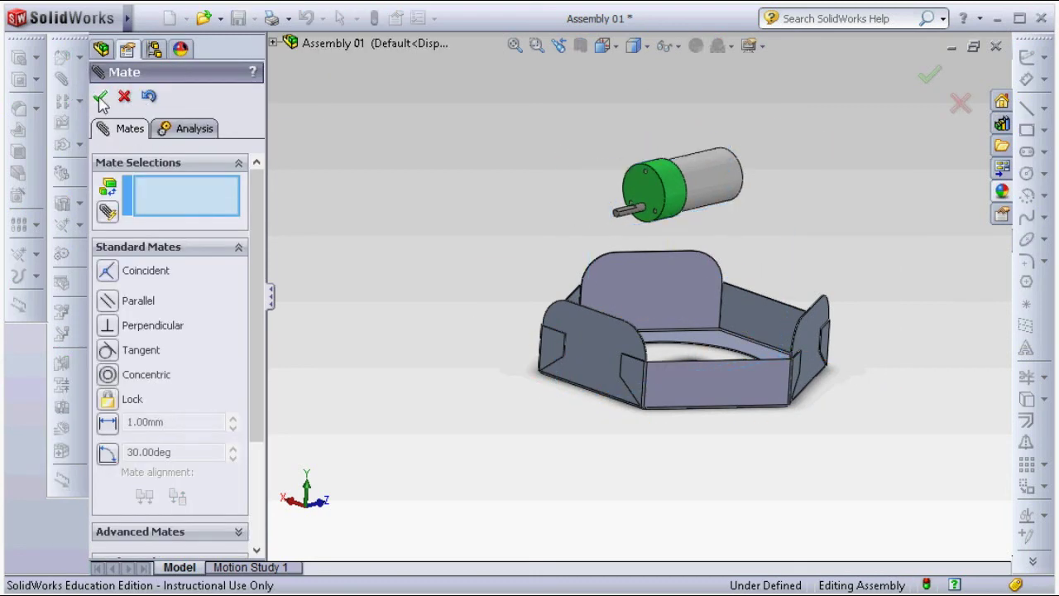
# Mate the motor's end face coincident with the chassis flap face, then hide the motor.
pyautogui.click(641, 195)
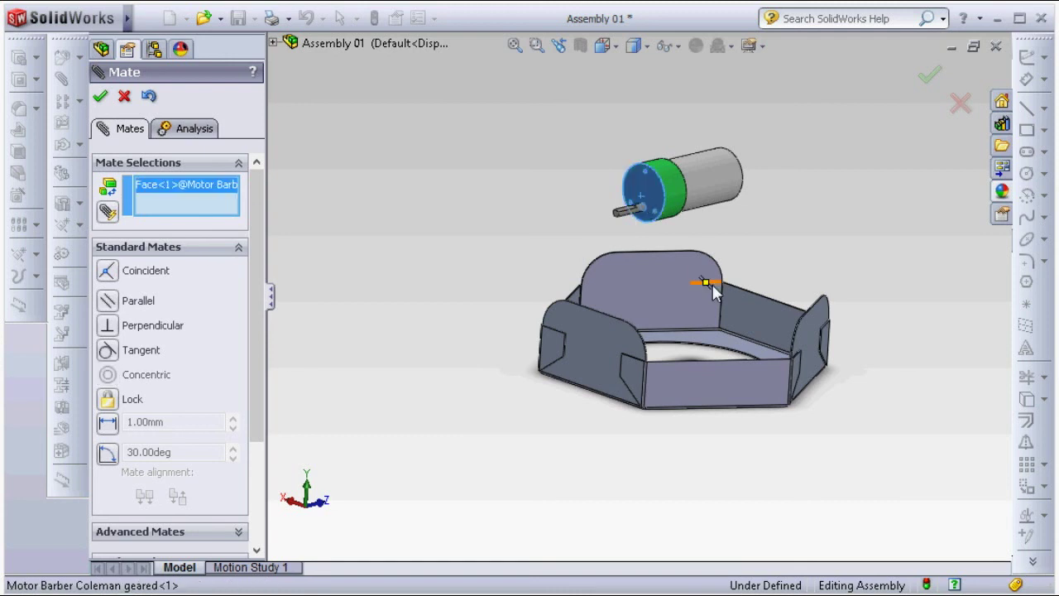
pyautogui.moveTo(642, 248); pyautogui.dragTo(603, 305, button='middle')
pyautogui.click(602, 305)
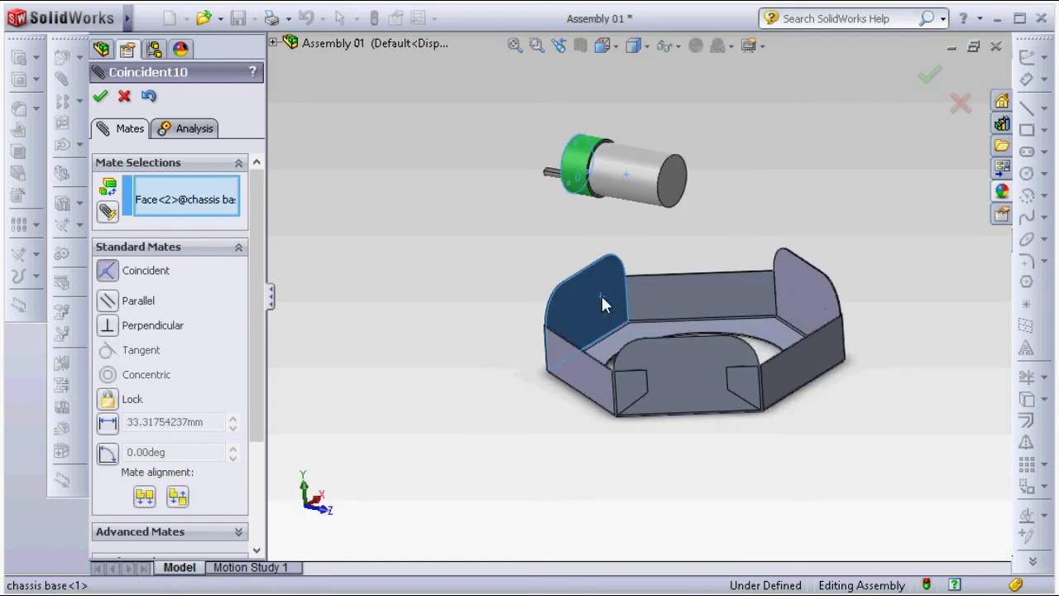
pyautogui.press('Return')
pyautogui.scroll(-2, 605, 302)
pyautogui.moveTo(605, 303)
pyautogui.mouseDown(button='middle')
pyautogui.moveTo(634, 270)
pyautogui.moveTo(686, 281)
pyautogui.moveTo(690, 229)
pyautogui.mouseUp(button='middle')
pyautogui.press('Tab')
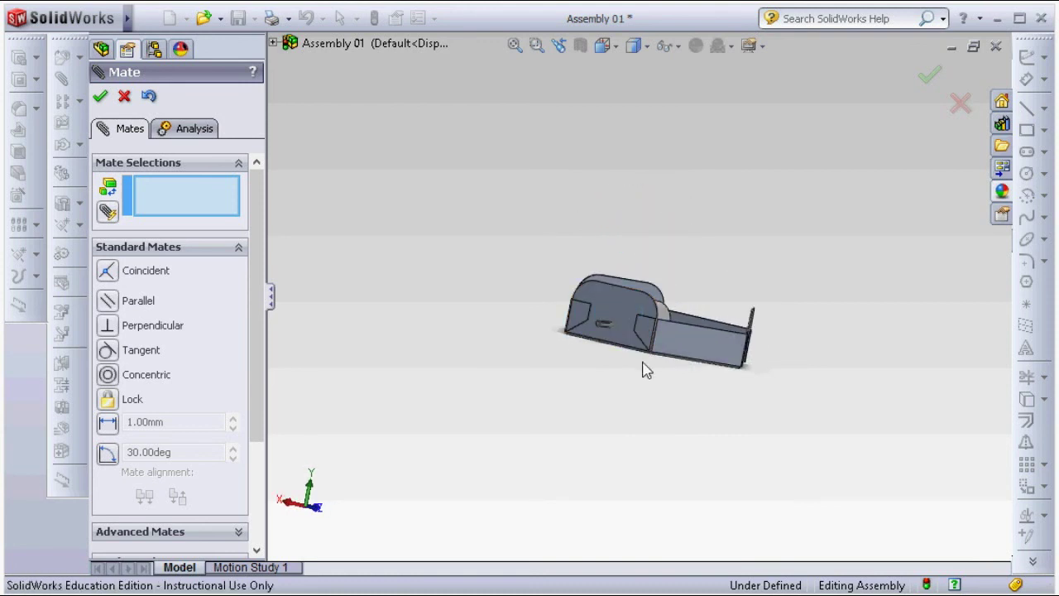
# Select the chassis flap face with the holes and view it straight on.
pyautogui.click(646, 305)
pyautogui.click(637, 46)
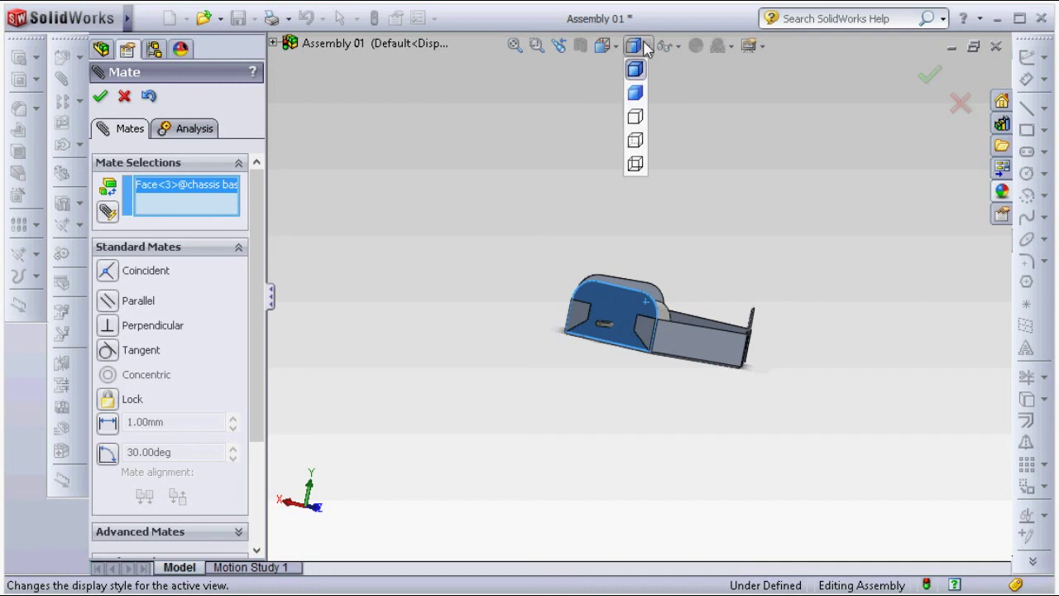
pyautogui.click(604, 45)
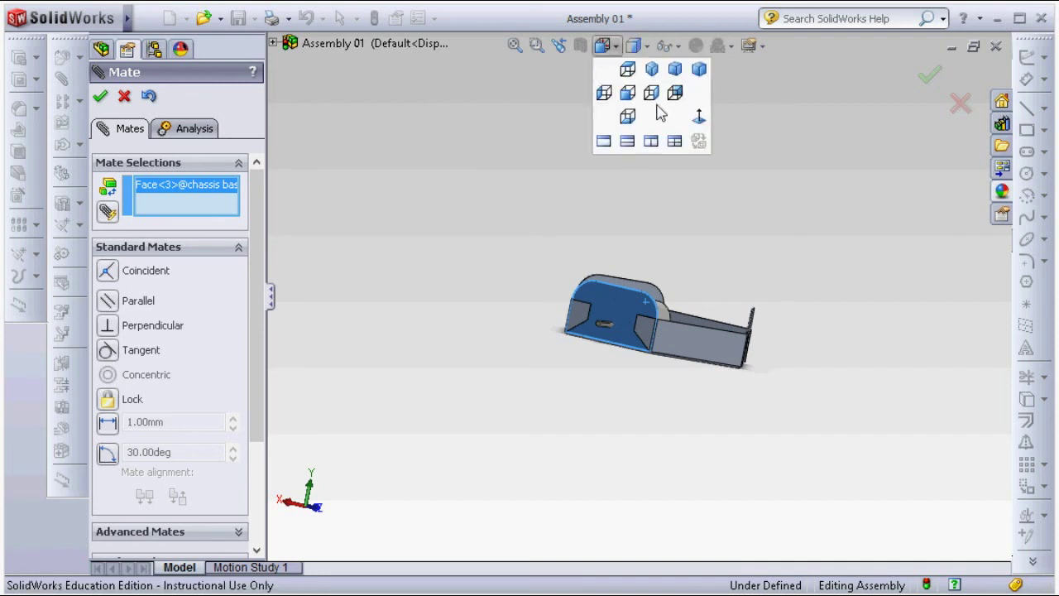
pyautogui.click(699, 117)
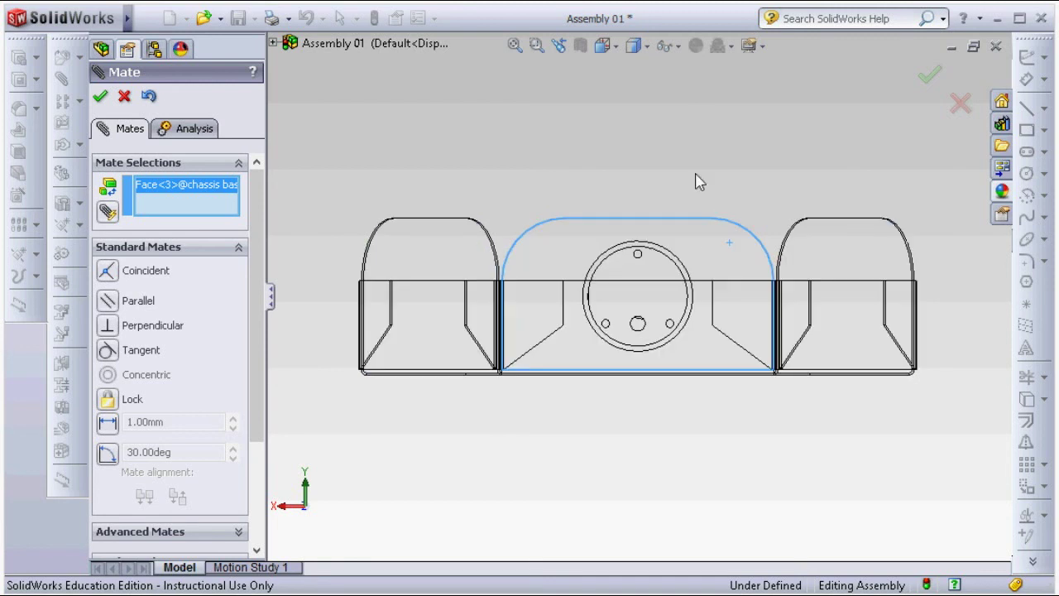
pyautogui.scroll(-3, 631, 333)
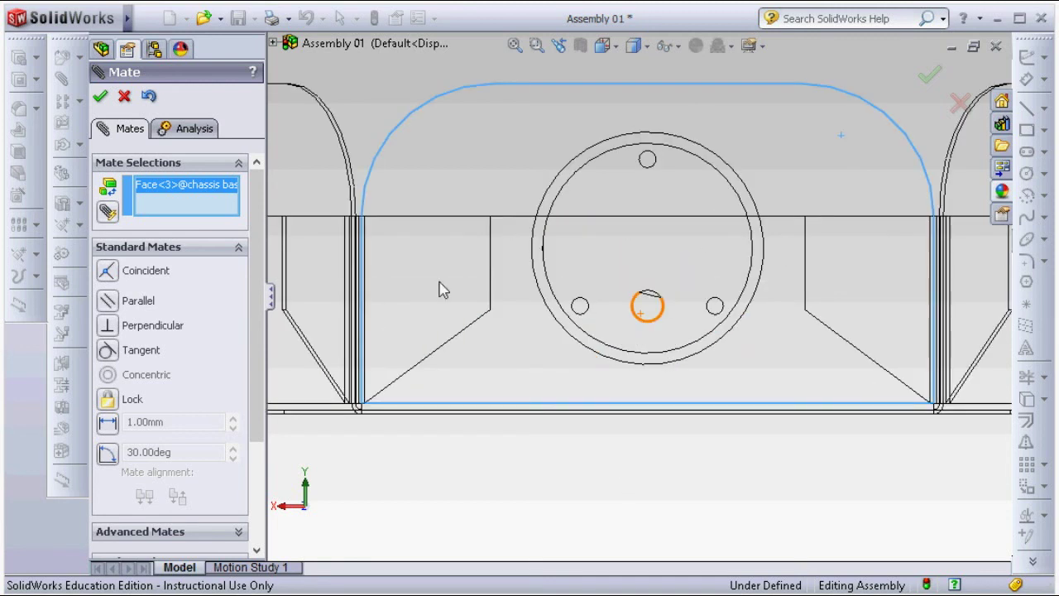
# Add a 20 mm distance mate between the assembly's and the motor's Top Planes.
pyautogui.click(283, 45)
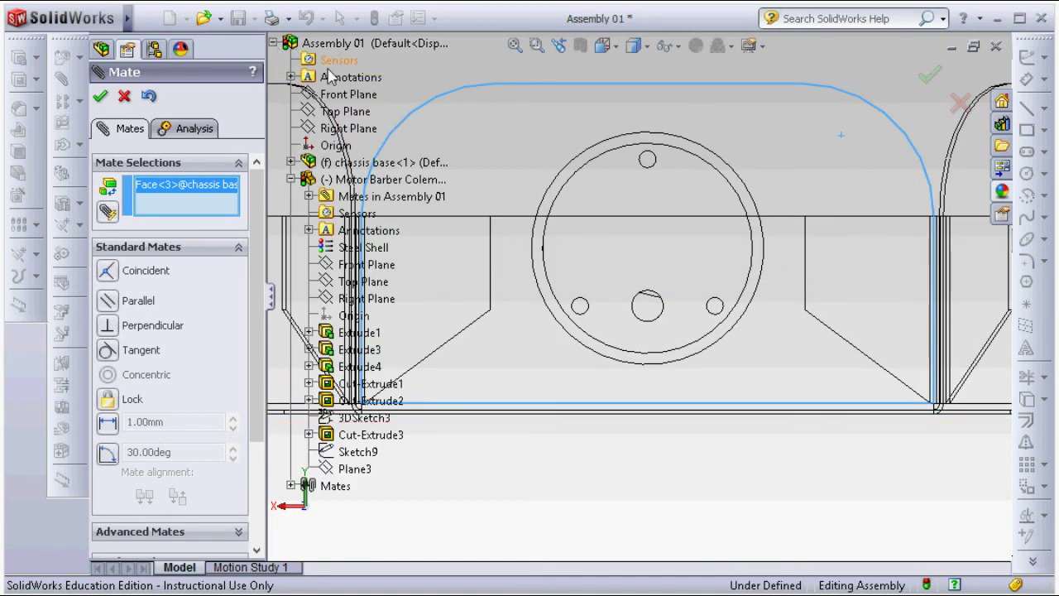
pyautogui.click(351, 114)
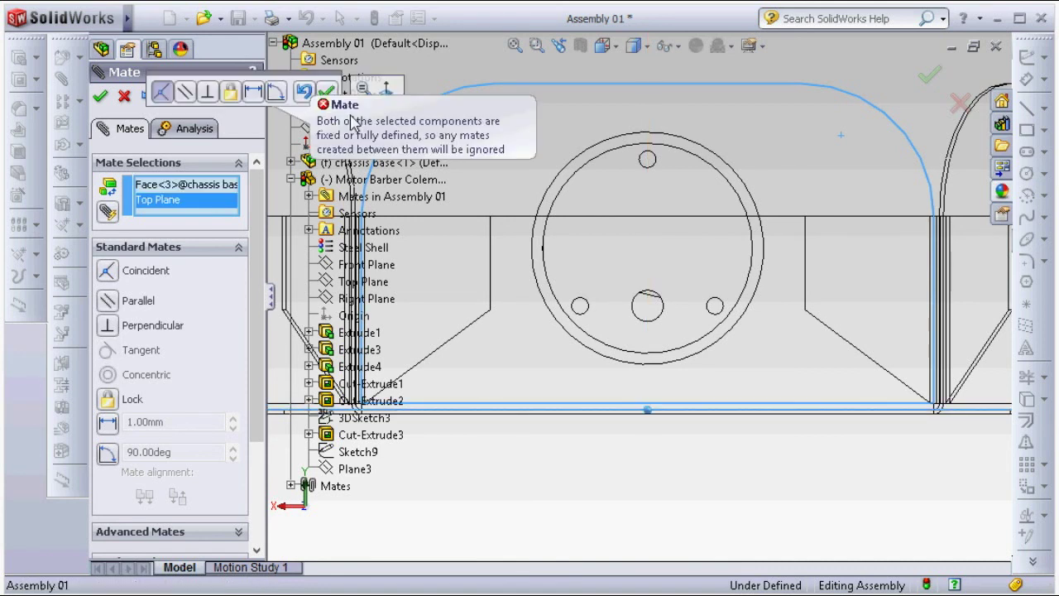
pyautogui.click(205, 185)
pyautogui.press('Delete')
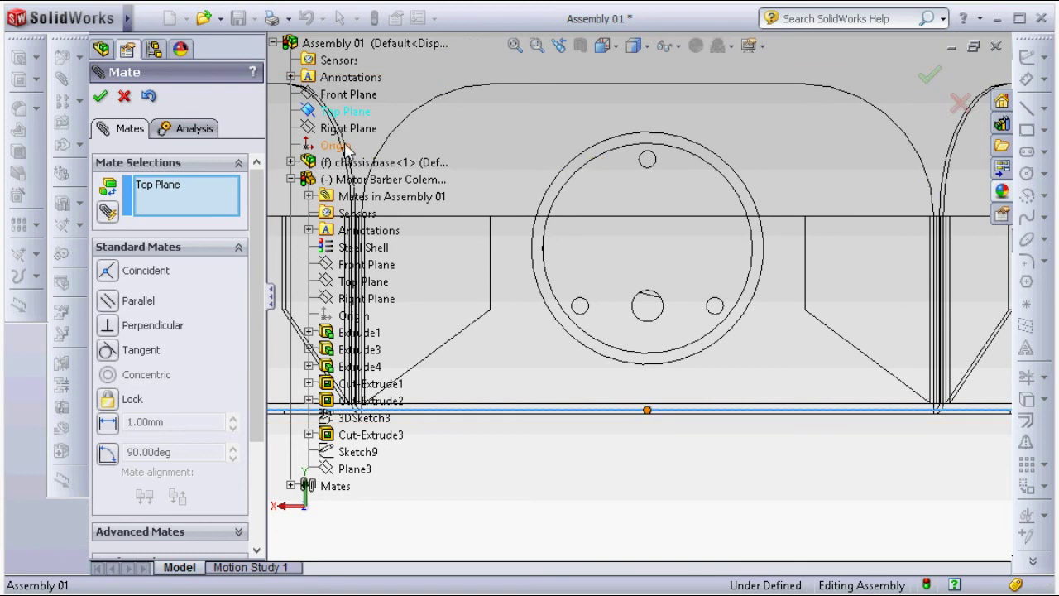
pyautogui.click(379, 286)
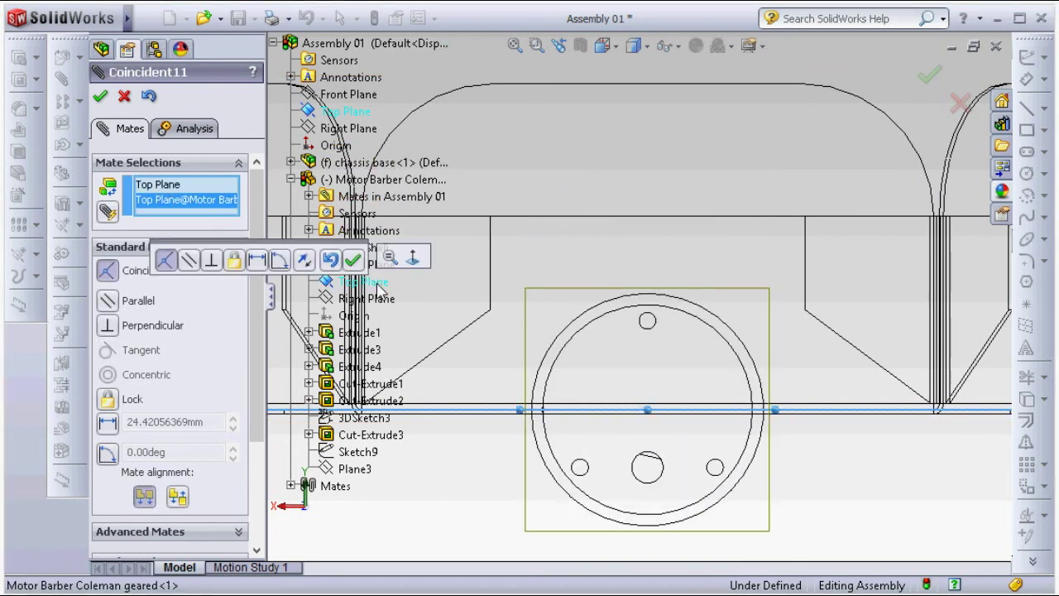
pyautogui.click(108, 423)
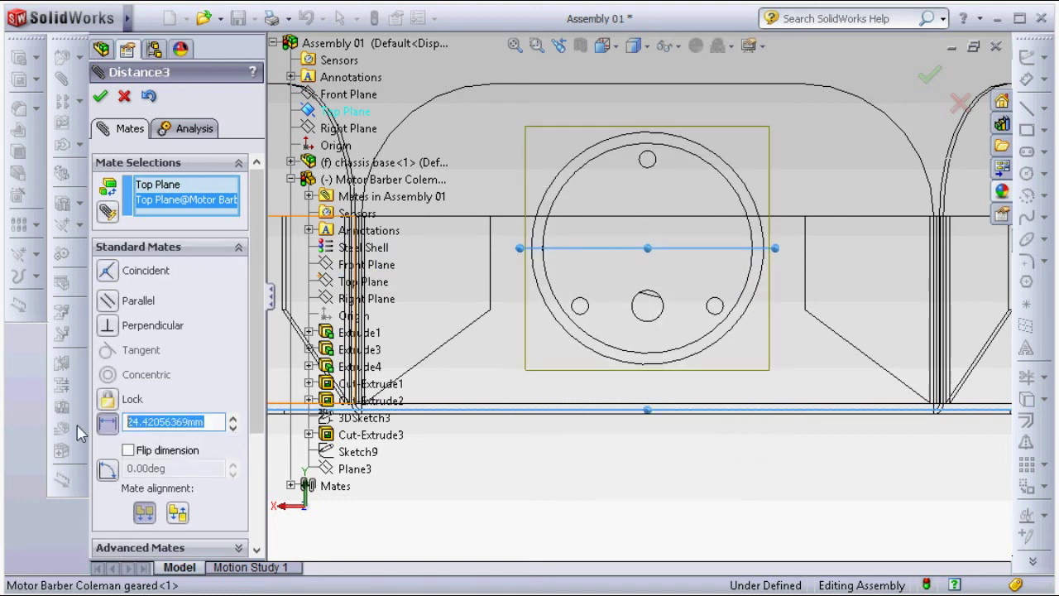
pyautogui.write('2')
pyautogui.press('Return')
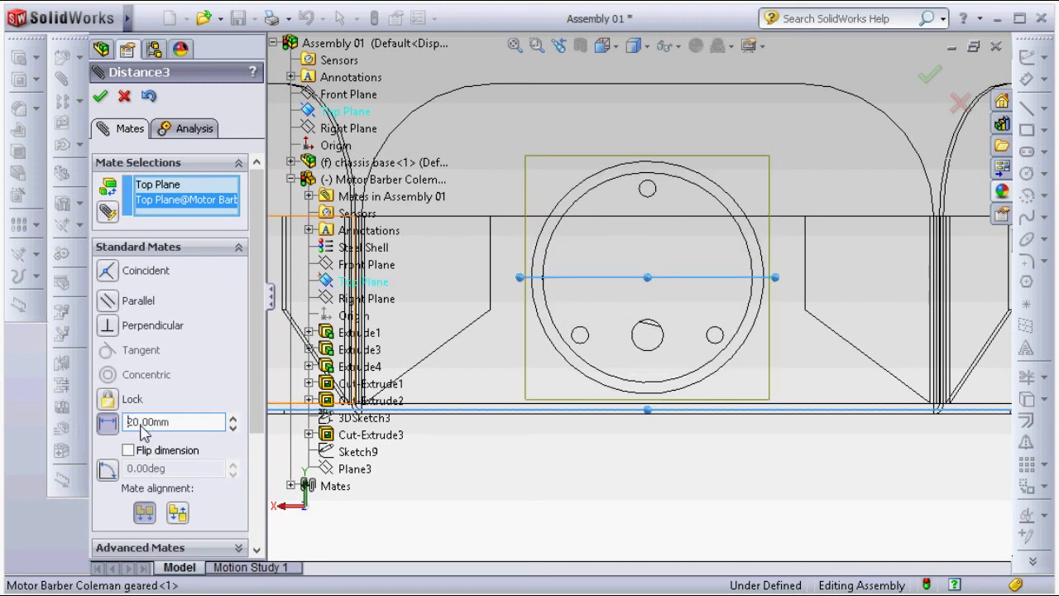
pyautogui.click(100, 96)
pyautogui.click(100, 97)
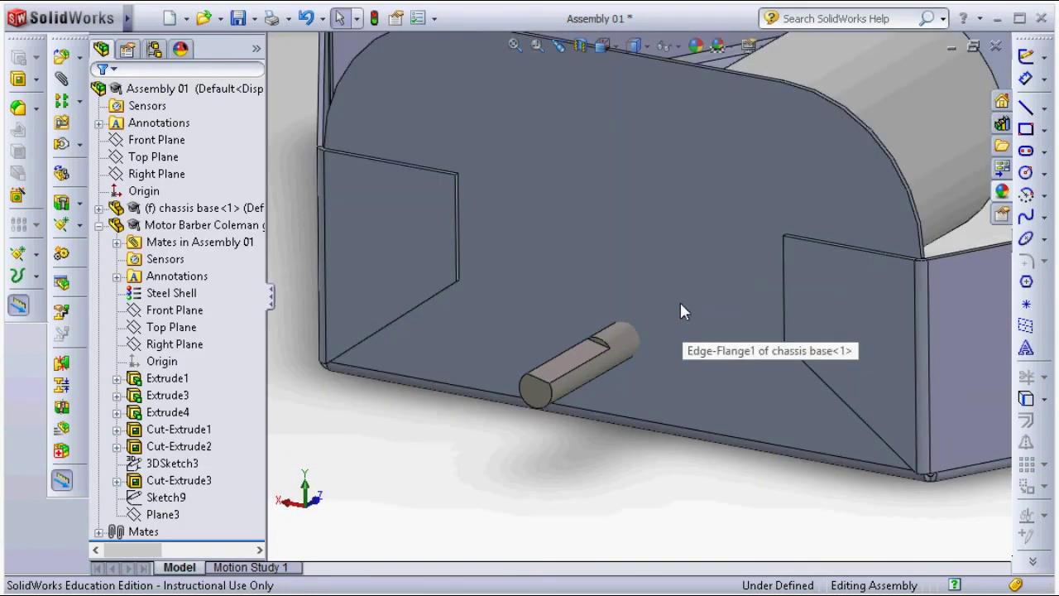
# Orbit around the assembly and select the motor to check it is fully defined.
pyautogui.click(633, 339)
pyautogui.moveTo(632, 339); pyautogui.dragTo(620, 353)
pyautogui.moveTo(730, 322)
pyautogui.mouseDown(button='middle')
pyautogui.moveTo(832, 310)
pyautogui.moveTo(781, 337)
pyautogui.moveTo(865, 234)
pyautogui.mouseUp(button='middle')
pyautogui.click(869, 206)
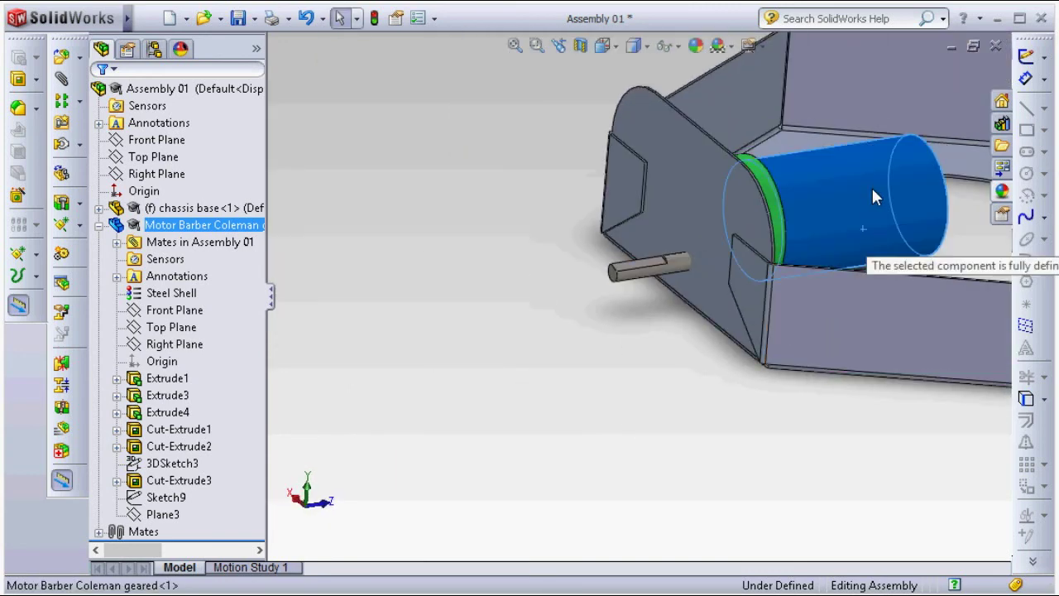
pyautogui.scroll(5, 860, 249)
pyautogui.moveTo(855, 302); pyautogui.dragTo(863, 406, button='middle')
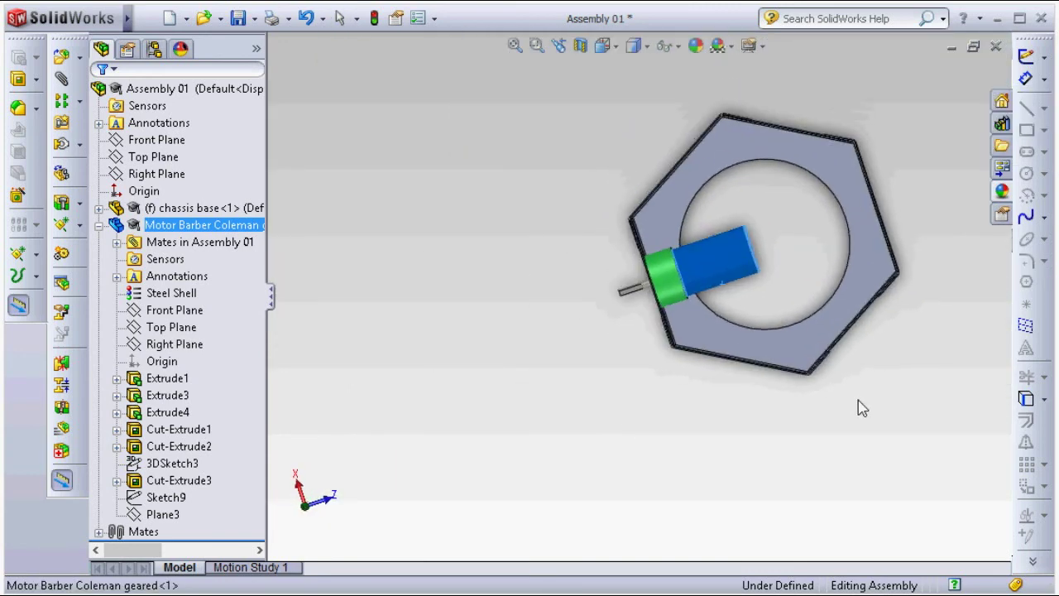
pyautogui.scroll(-2, 794, 264)
pyautogui.scroll(-3, 776, 269)
pyautogui.scroll(3, 761, 314)
pyautogui.click(699, 298)
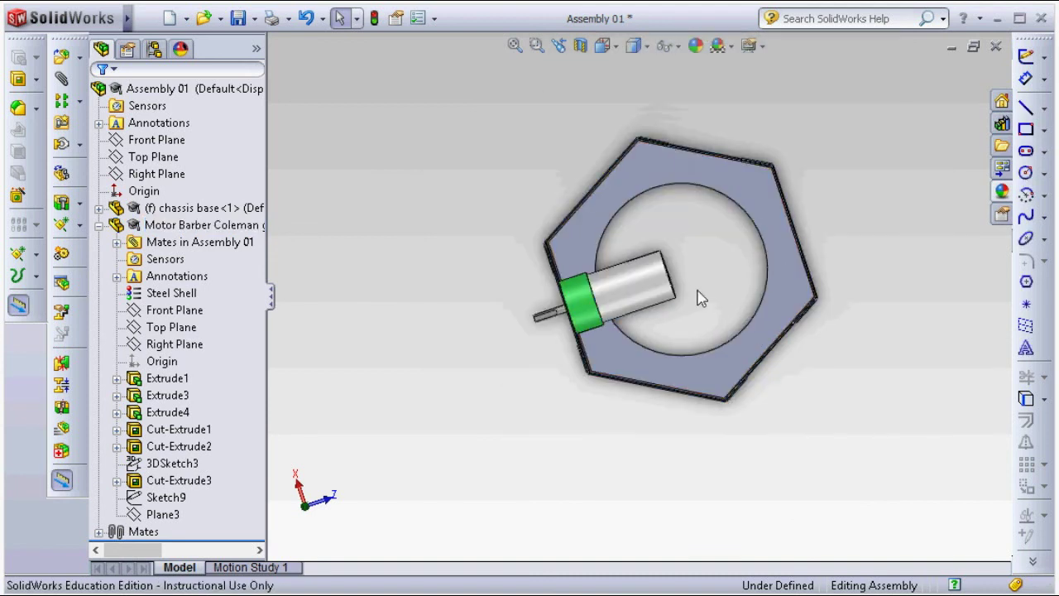
# Save Assembly 01, converting the older motor file, then select the motor component.
pyautogui.click(257, 18)
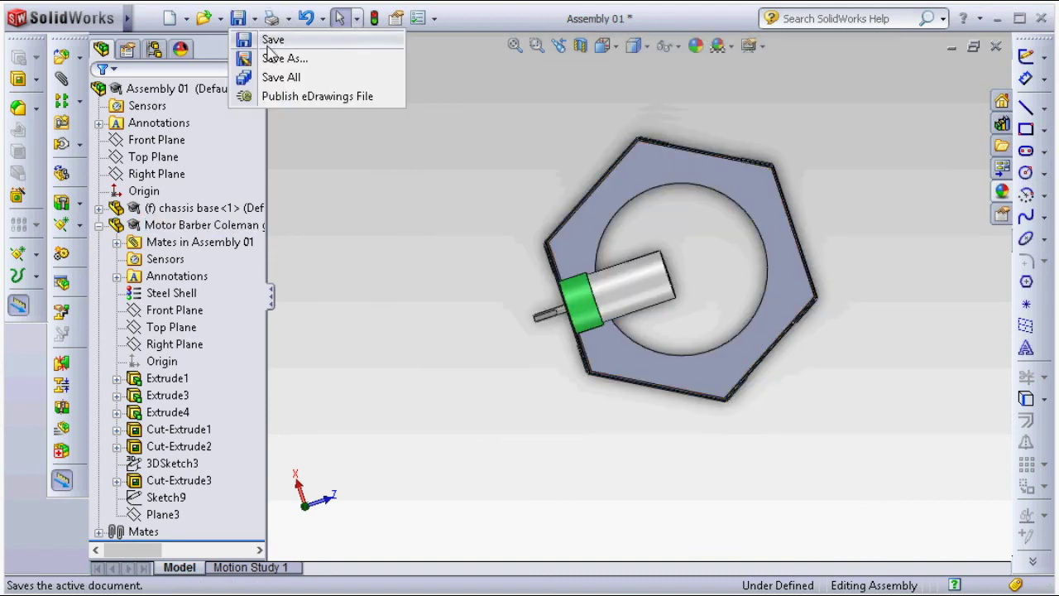
pyautogui.click(268, 47)
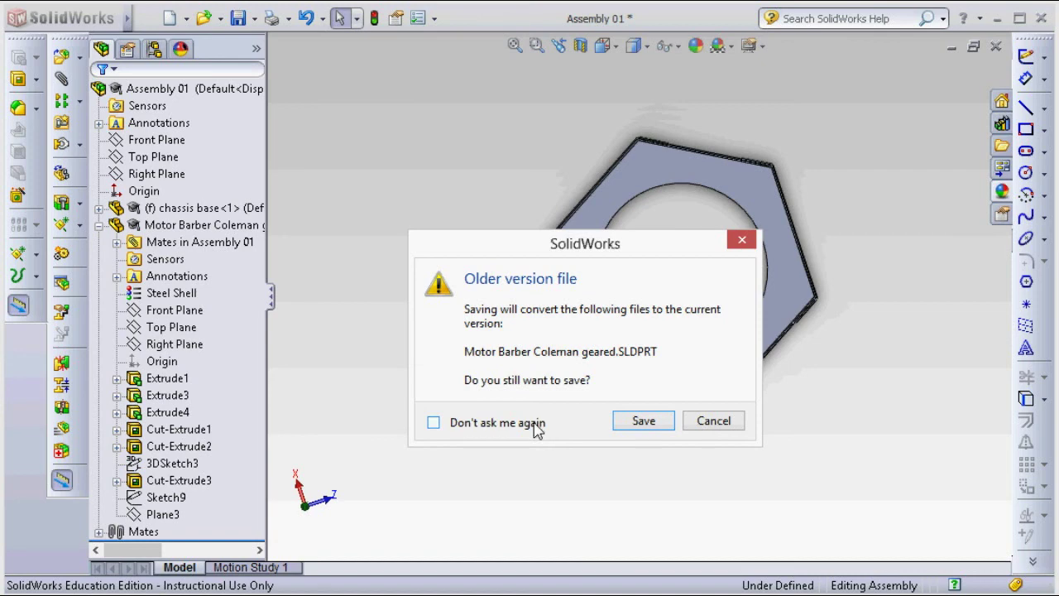
pyautogui.click(642, 421)
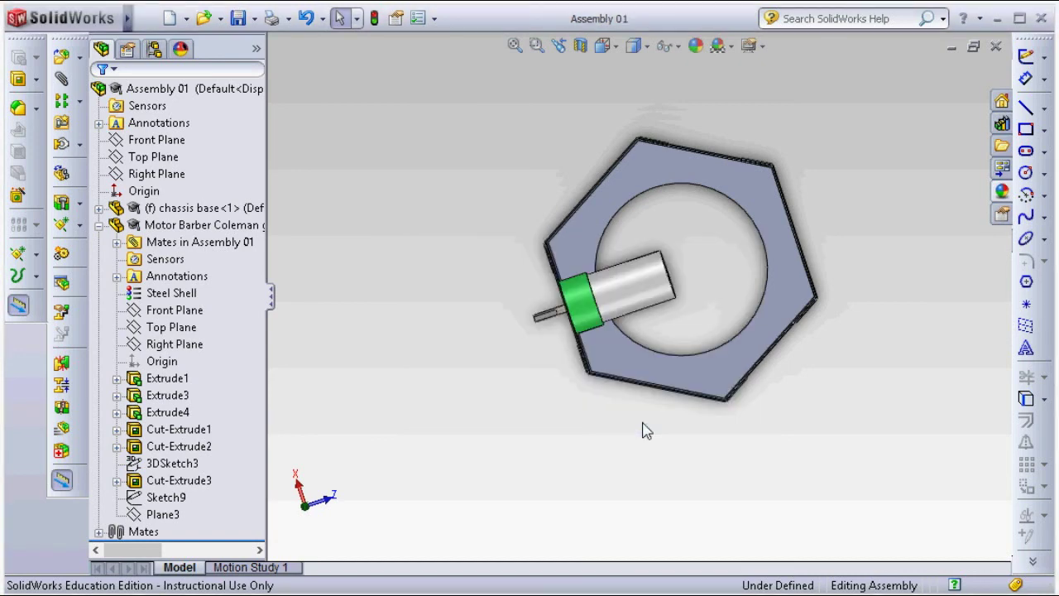
pyautogui.scroll(2, 656, 355)
pyautogui.moveTo(654, 307)
pyautogui.mouseDown(button='middle')
pyautogui.moveTo(697, 230)
pyautogui.moveTo(680, 307)
pyautogui.mouseUp(button='middle')
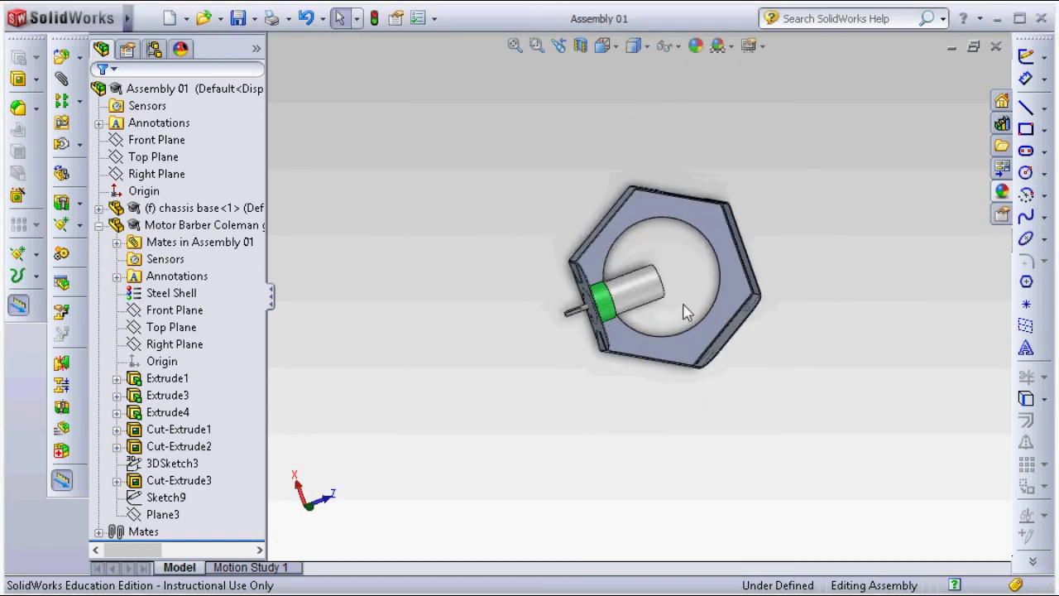
pyautogui.scroll(-3, 677, 280)
pyautogui.click(98, 225)
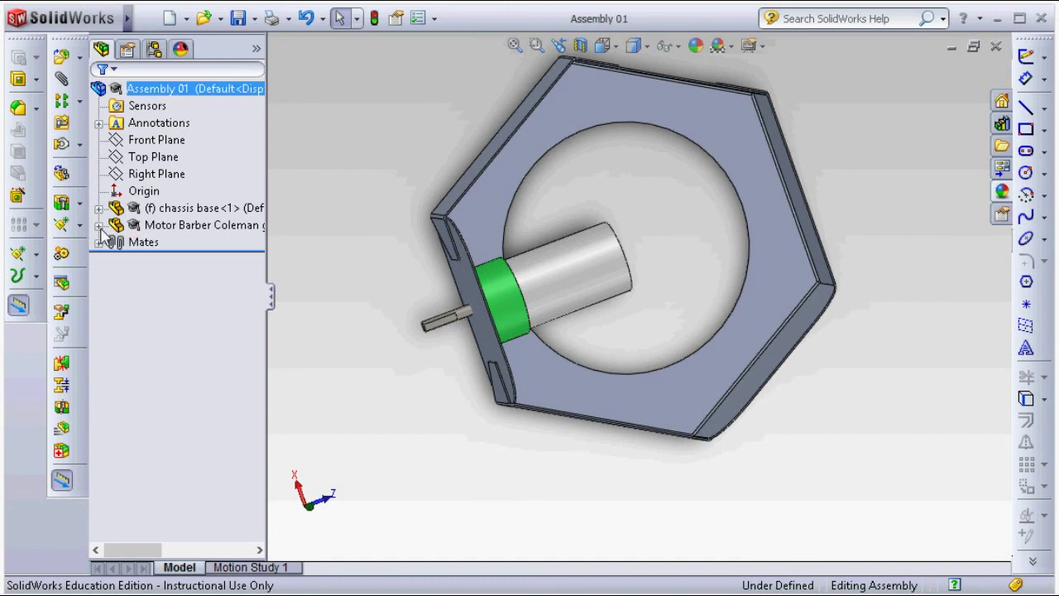
pyautogui.click(125, 230)
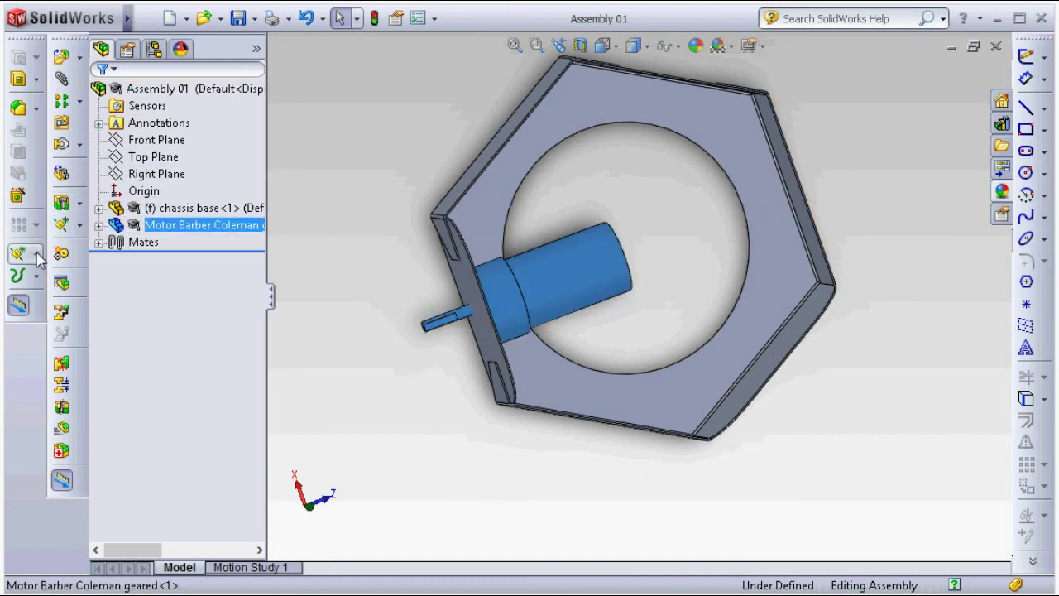
pyautogui.click(361, 285)
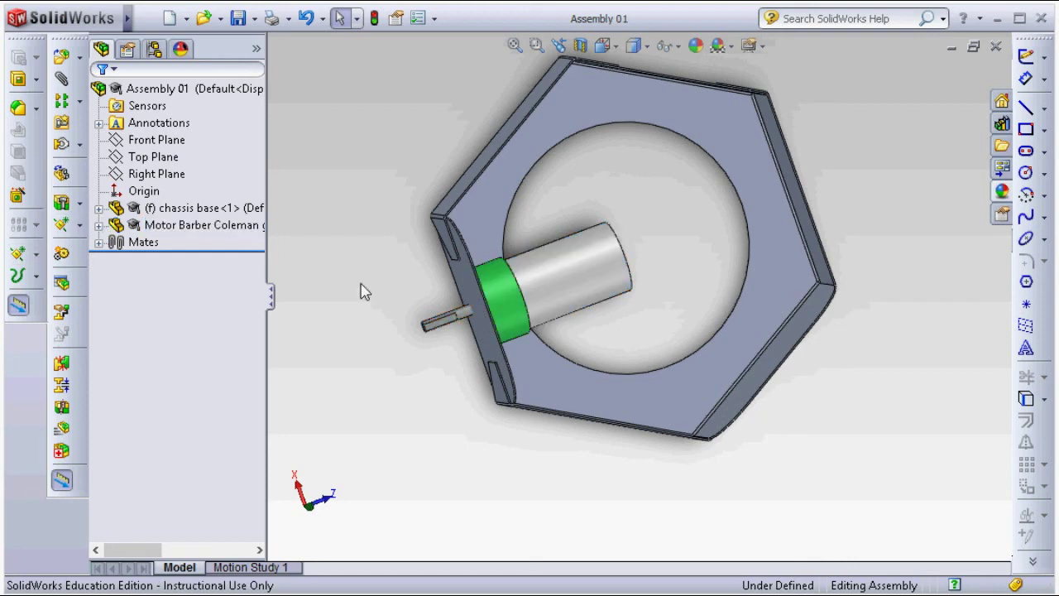
pyautogui.click(146, 230)
# Circular-pattern the motor around the central hole edge: 360°, equal spacing, 3 instances.
pyautogui.click(79, 101)
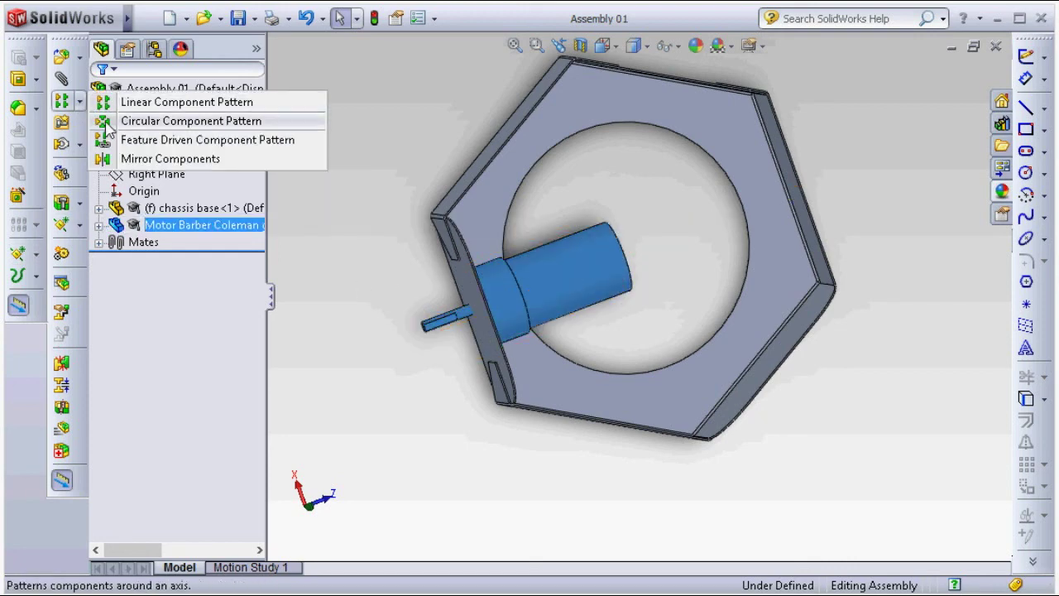
pyautogui.click(108, 124)
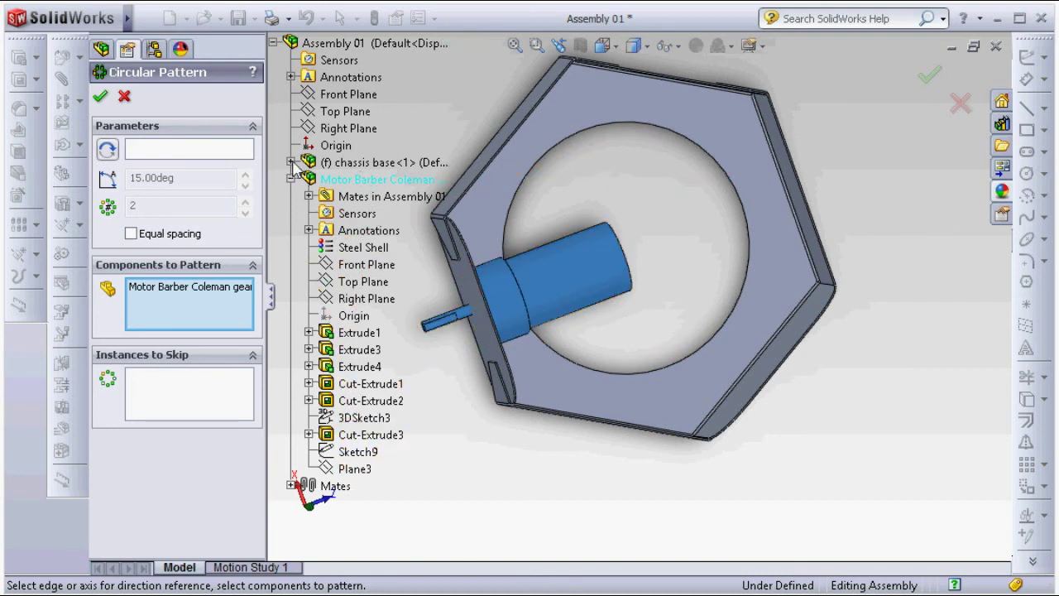
pyautogui.click(218, 154)
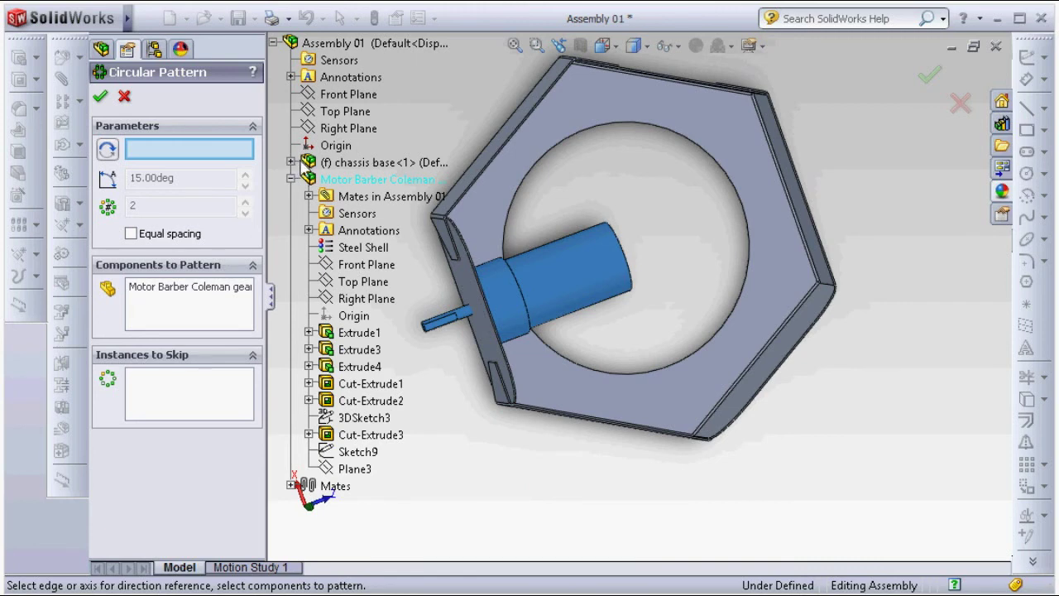
pyautogui.moveTo(449, 416); pyautogui.dragTo(561, 375, button='middle')
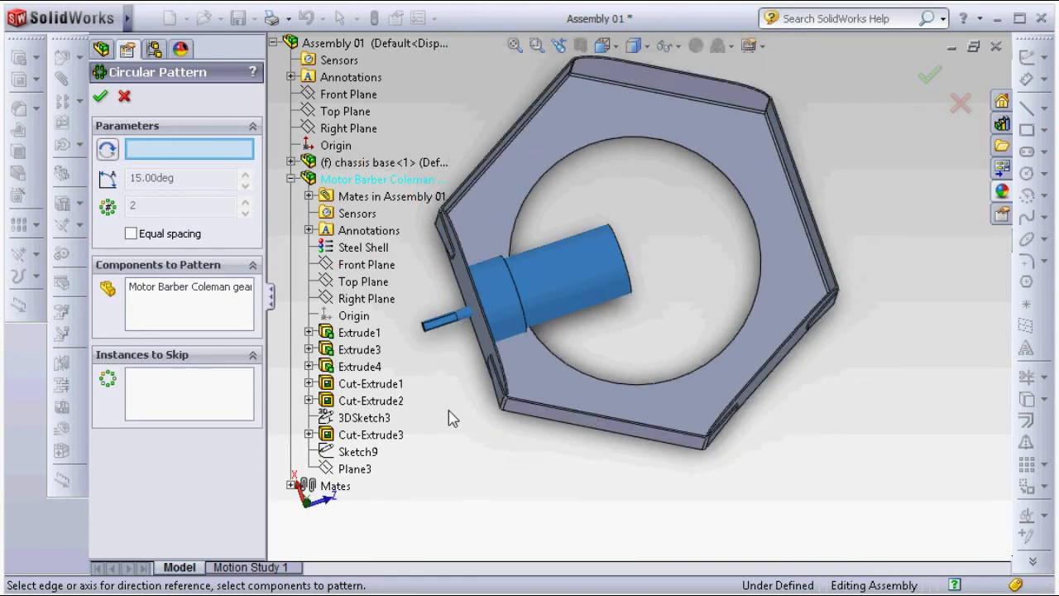
pyautogui.click(561, 375)
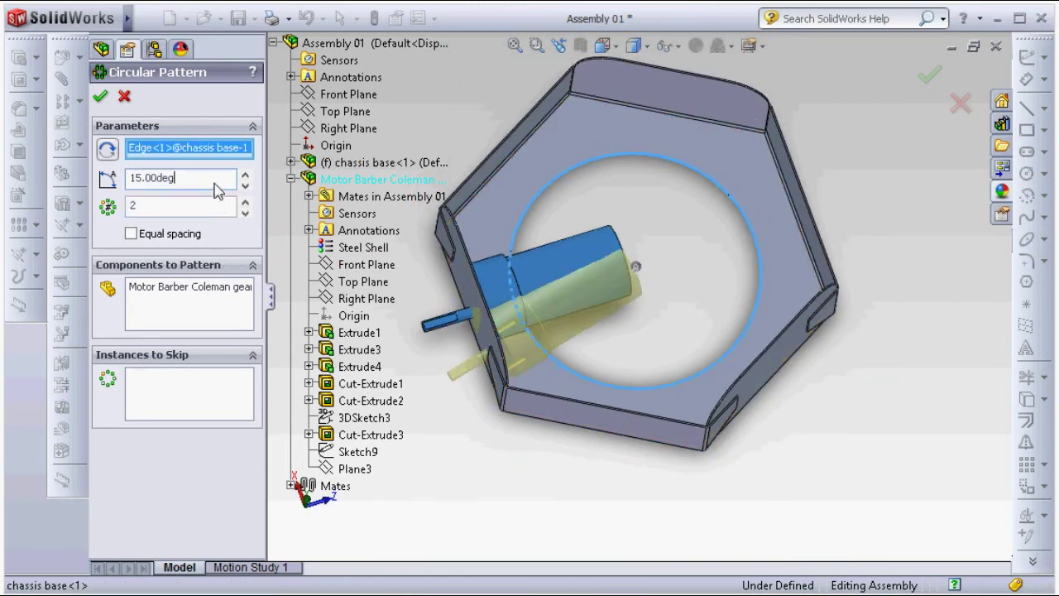
pyautogui.click(182, 178)
pyautogui.write('360')
pyautogui.press('Return')
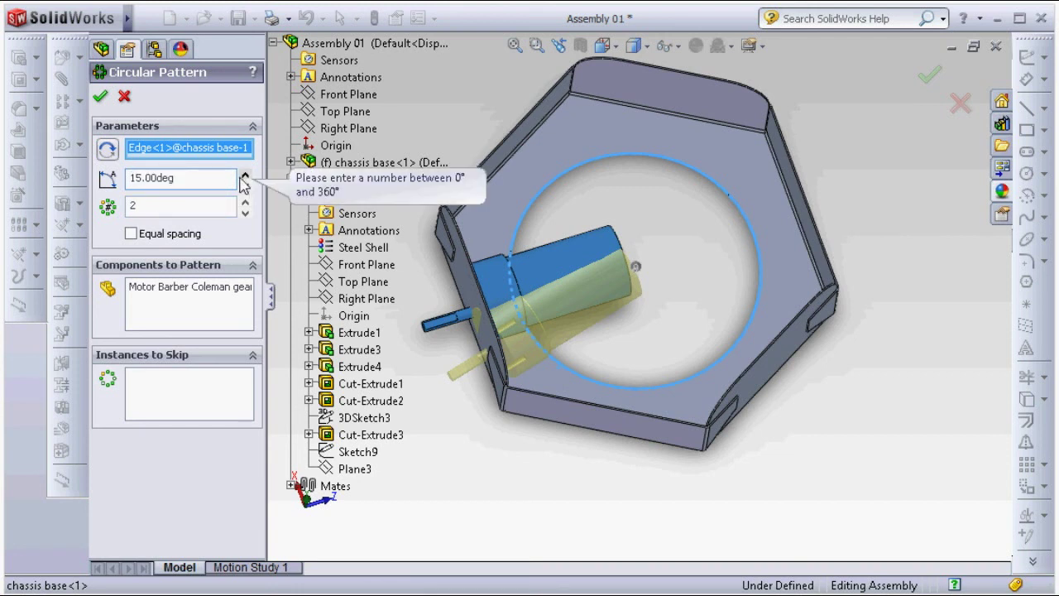
pyautogui.click(139, 235)
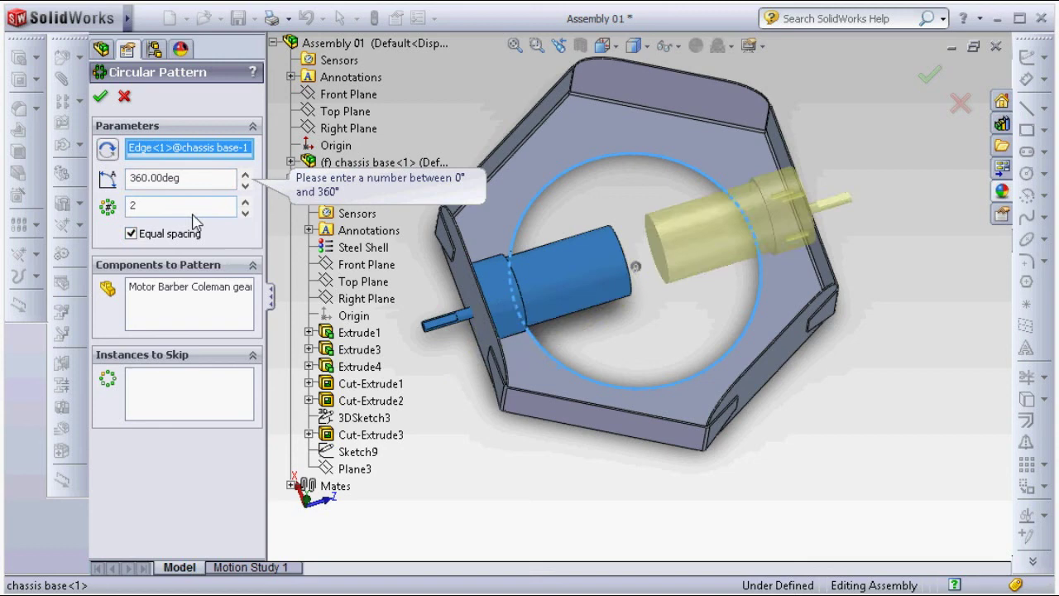
pyautogui.click(243, 202)
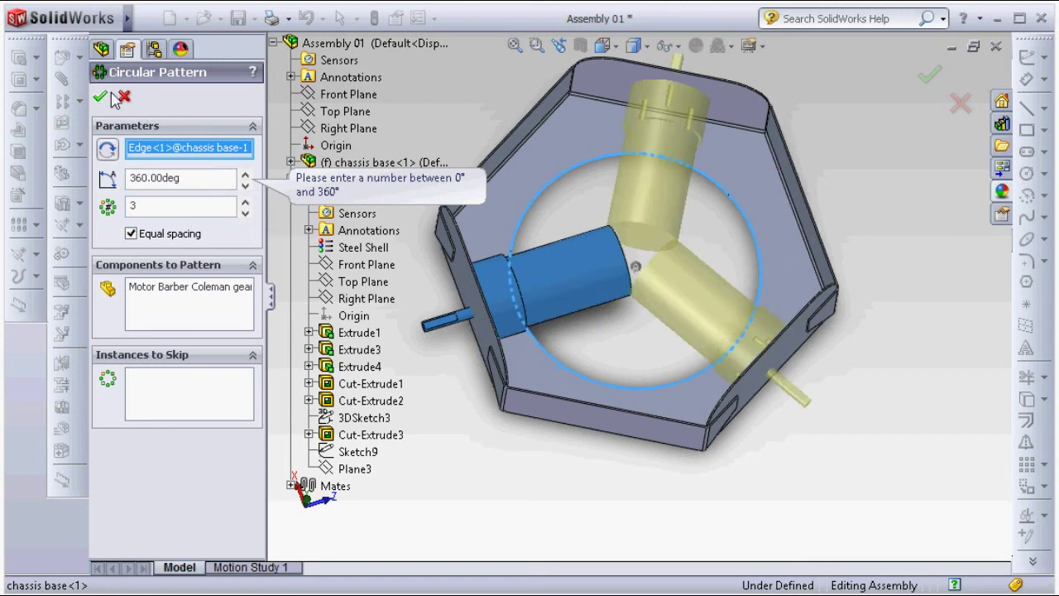
pyautogui.click(113, 95)
# Inspect the three patterned motors and save Assembly 01.
pyautogui.scroll(-5, 649, 281)
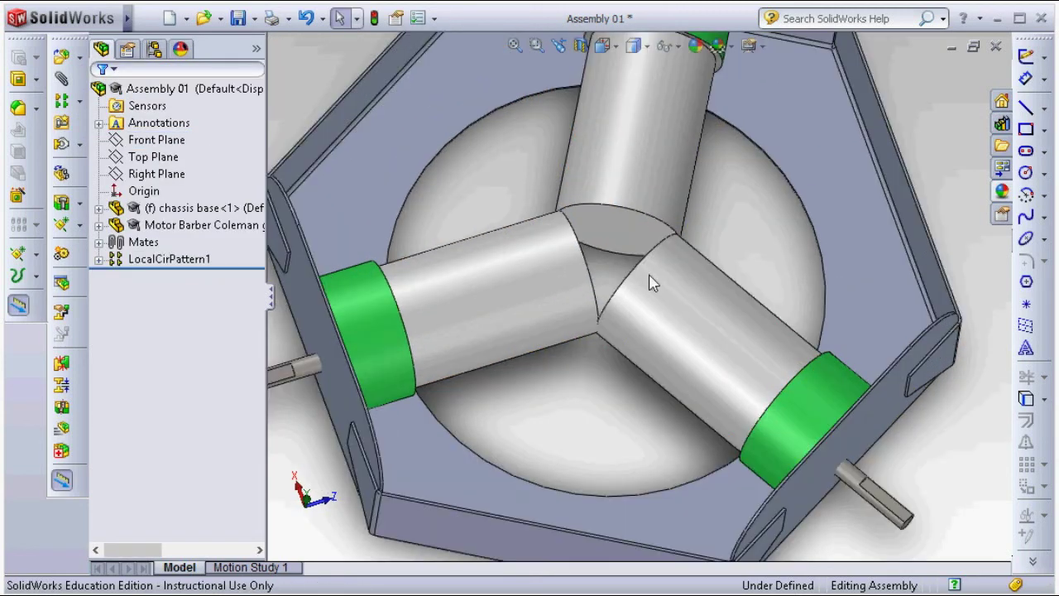
pyautogui.scroll(-2, 649, 281)
pyautogui.scroll(-2, 650, 284)
pyautogui.scroll(-2, 636, 314)
pyautogui.moveTo(653, 319)
pyautogui.mouseDown(button='middle')
pyautogui.moveTo(624, 344)
pyautogui.moveTo(647, 279)
pyautogui.moveTo(644, 238)
pyautogui.mouseUp(button='middle')
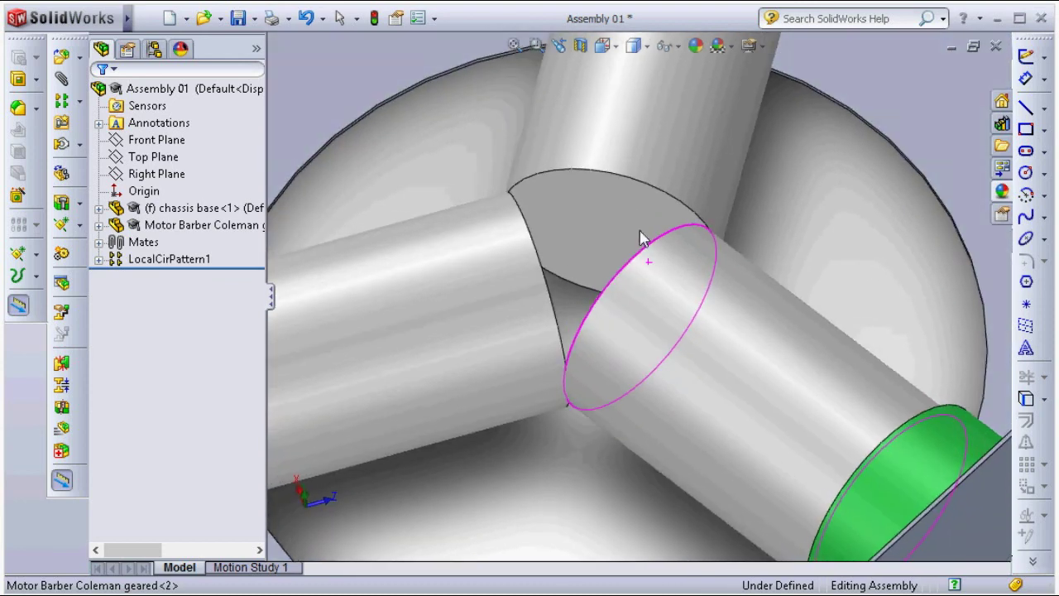
pyautogui.scroll(3, 644, 240)
pyautogui.scroll(2, 638, 282)
pyautogui.scroll(-3, 629, 285)
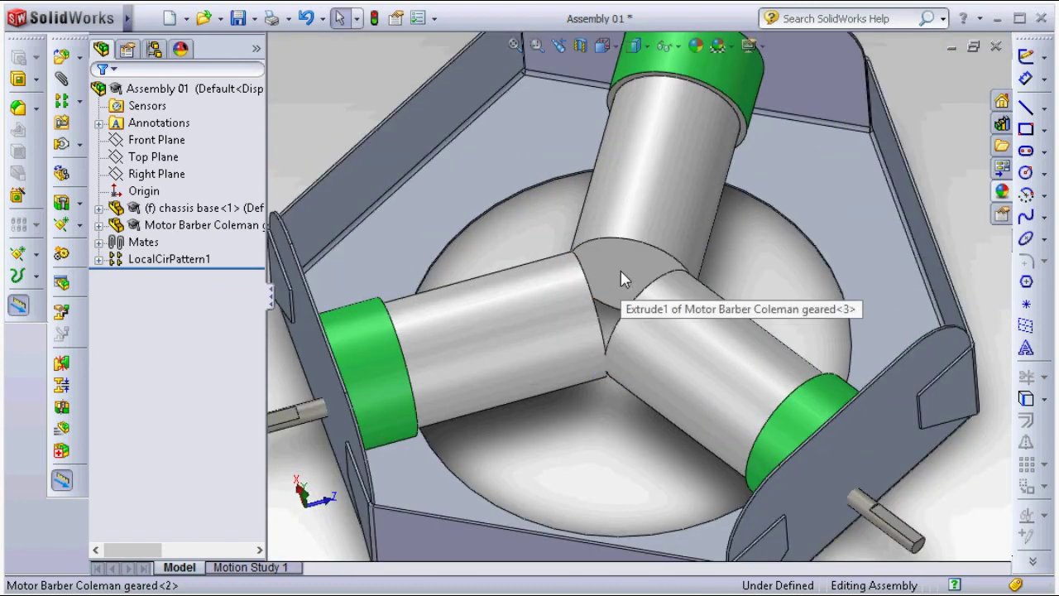
pyautogui.scroll(3, 613, 298)
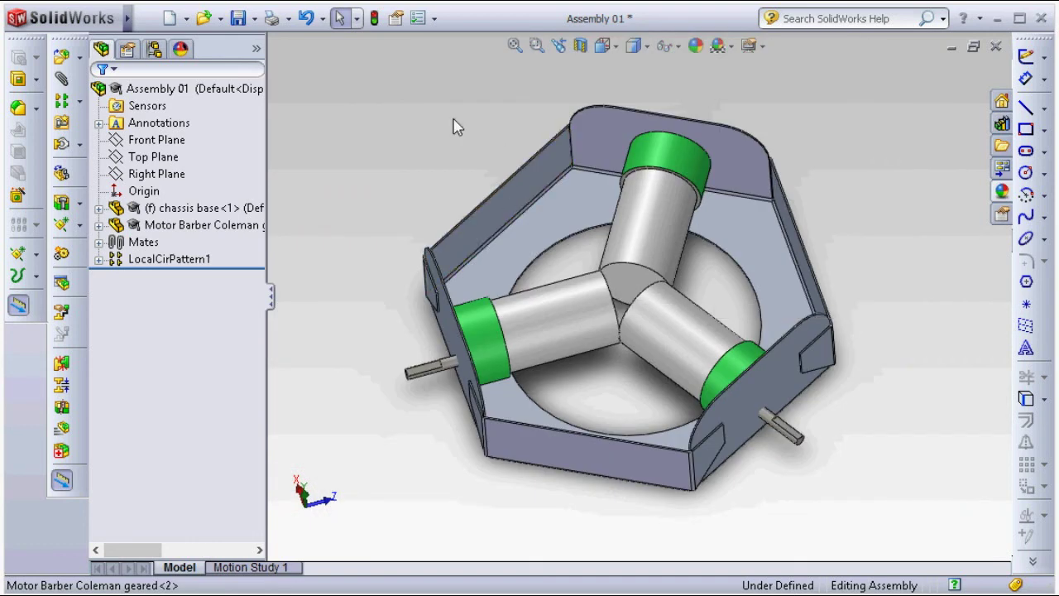
pyautogui.click(238, 22)
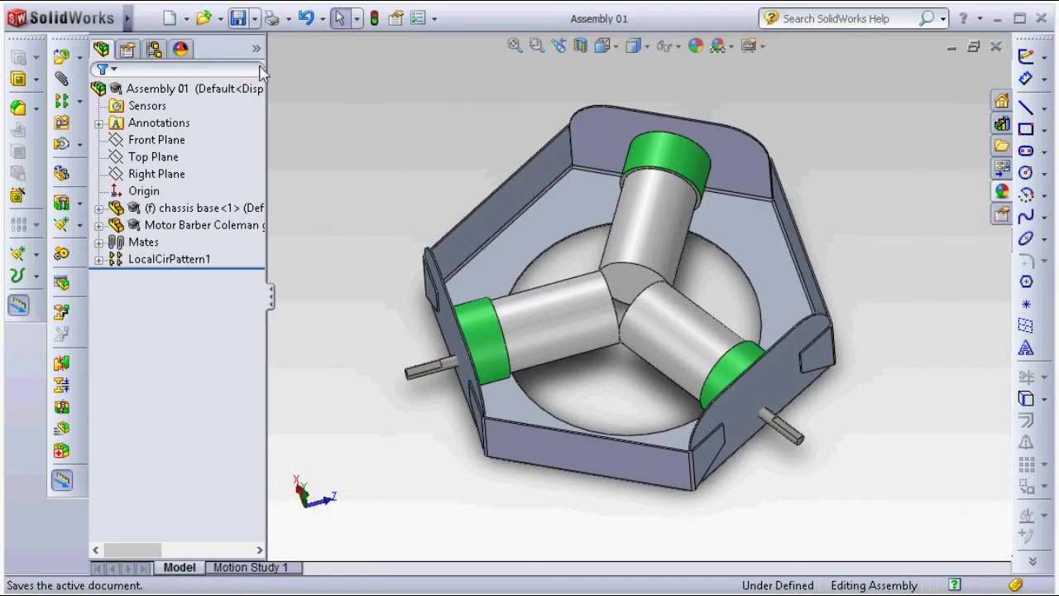
# Open the chassis base part separately and roll it back to just Base-Flange1.
pyautogui.click(577, 219)
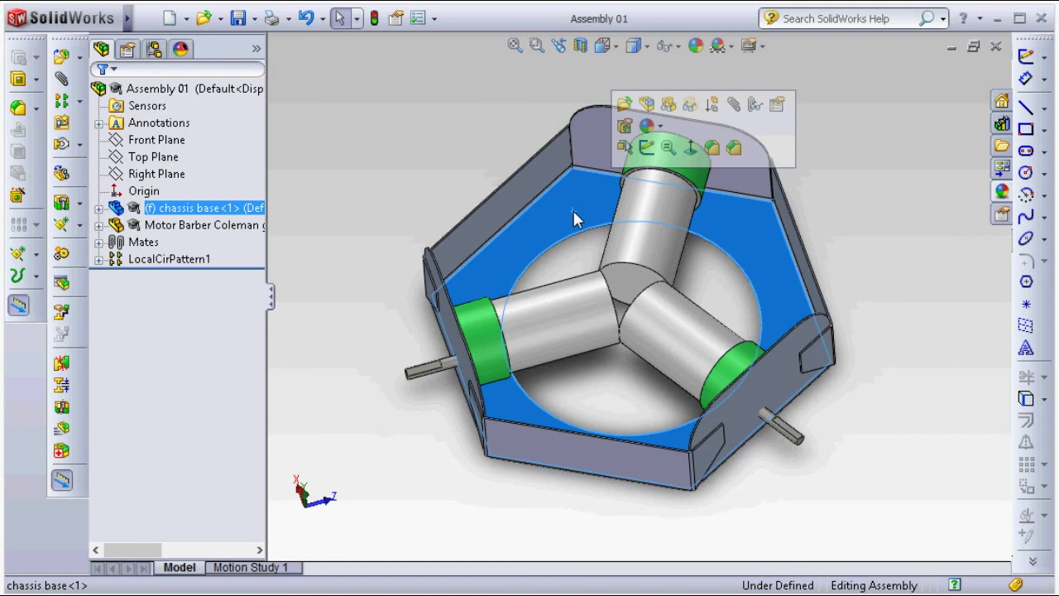
pyautogui.click(624, 104)
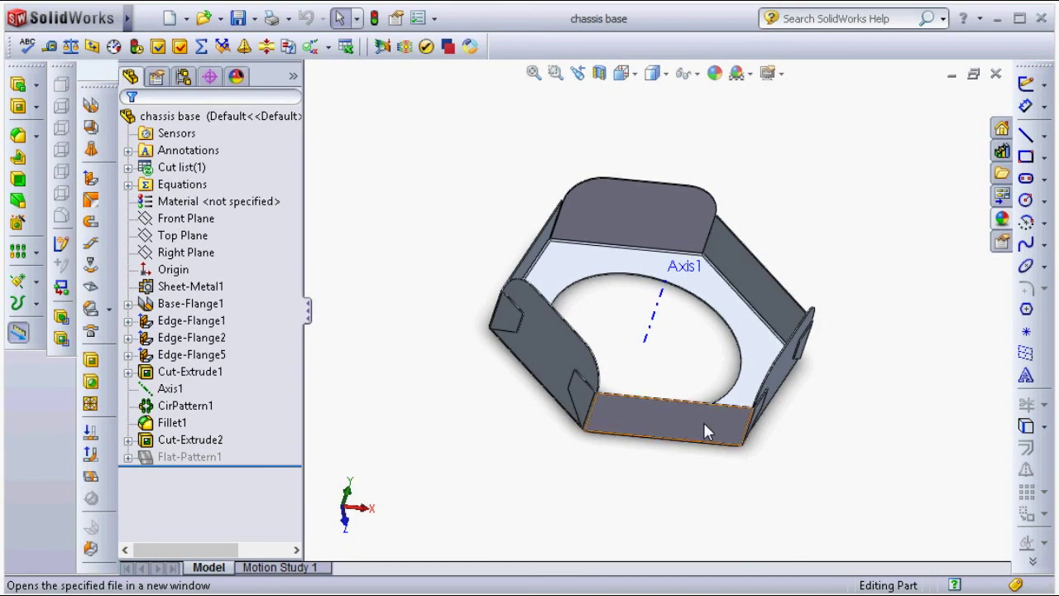
pyautogui.scroll(-3, 675, 319)
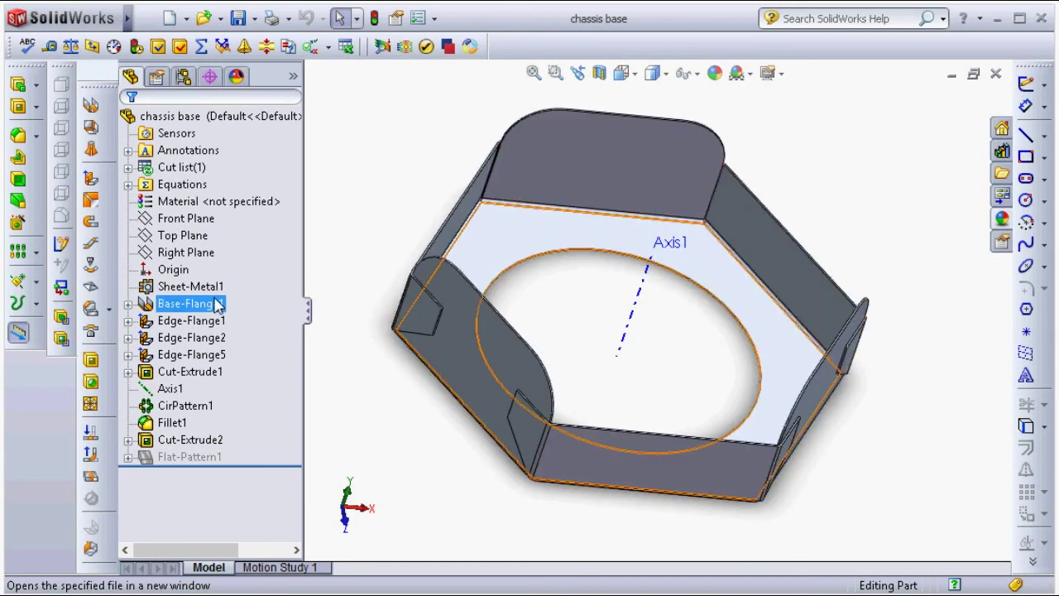
pyautogui.moveTo(276, 464); pyautogui.dragTo(269, 327)
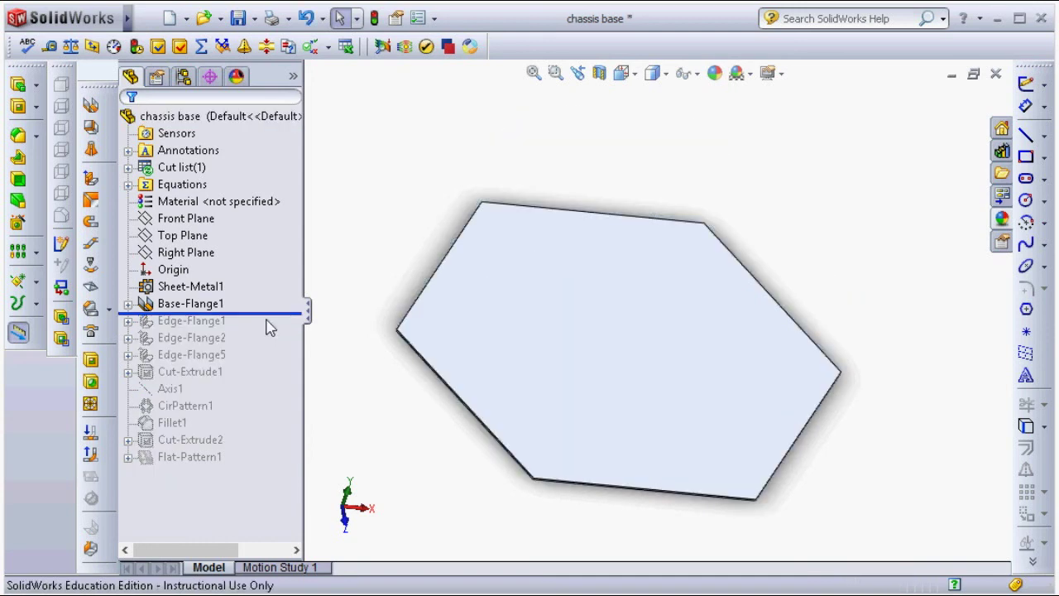
# Change Base-Flange1's sketch diameter from Ø150 to 160 mm, then roll forward to the end.
pyautogui.click(182, 304)
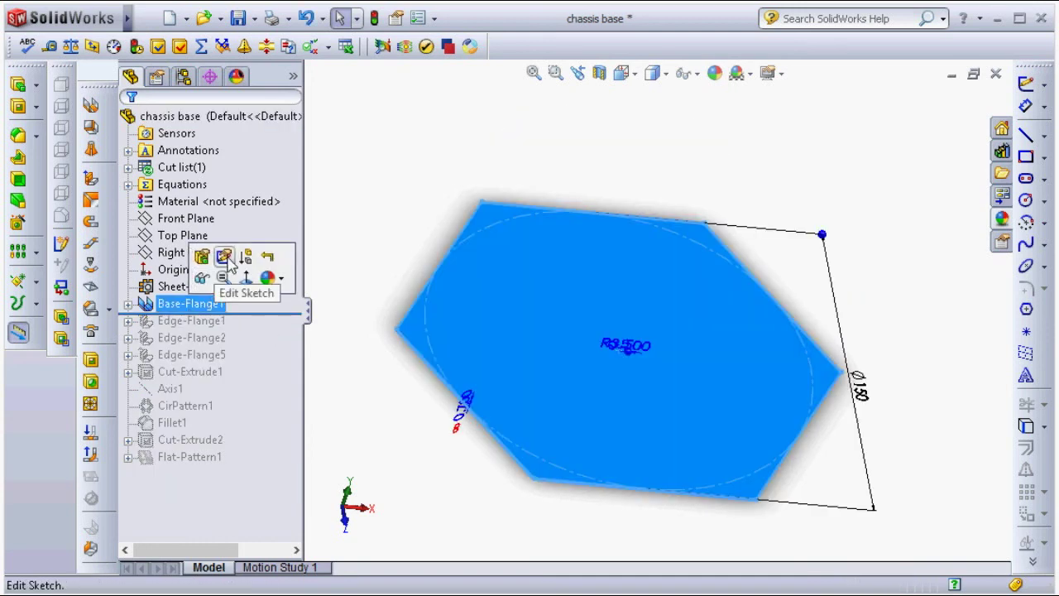
pyautogui.click(232, 265)
pyautogui.click(859, 400)
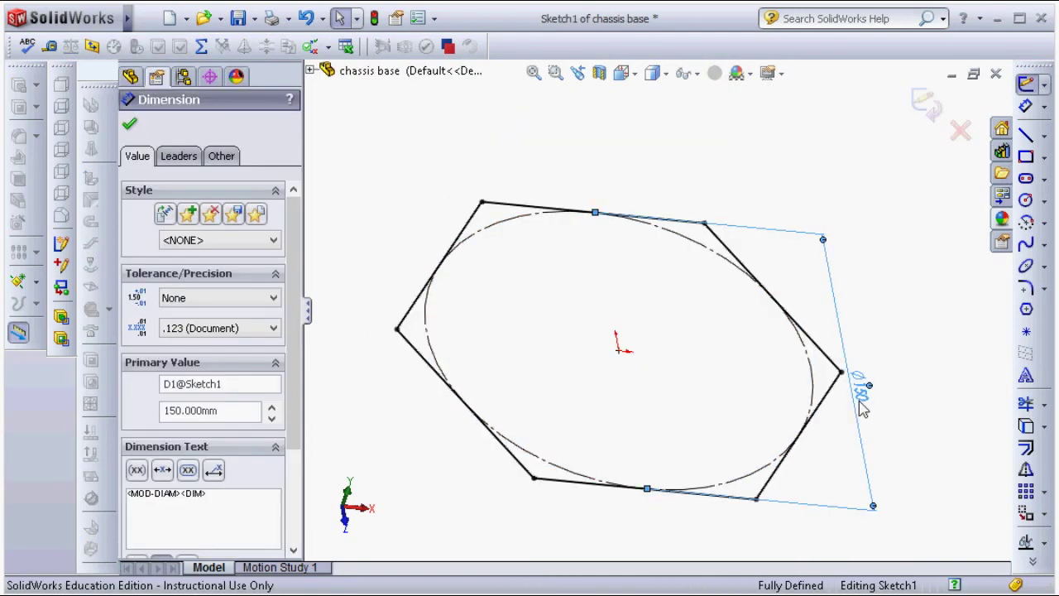
pyautogui.doubleClick(858, 400)
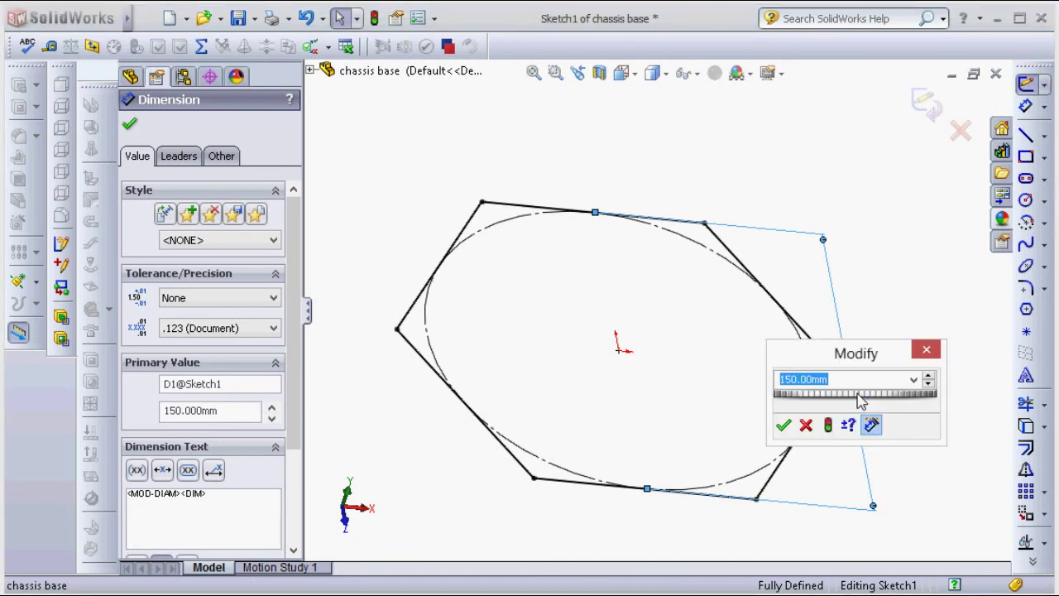
pyautogui.write('0')
pyautogui.press('Return')
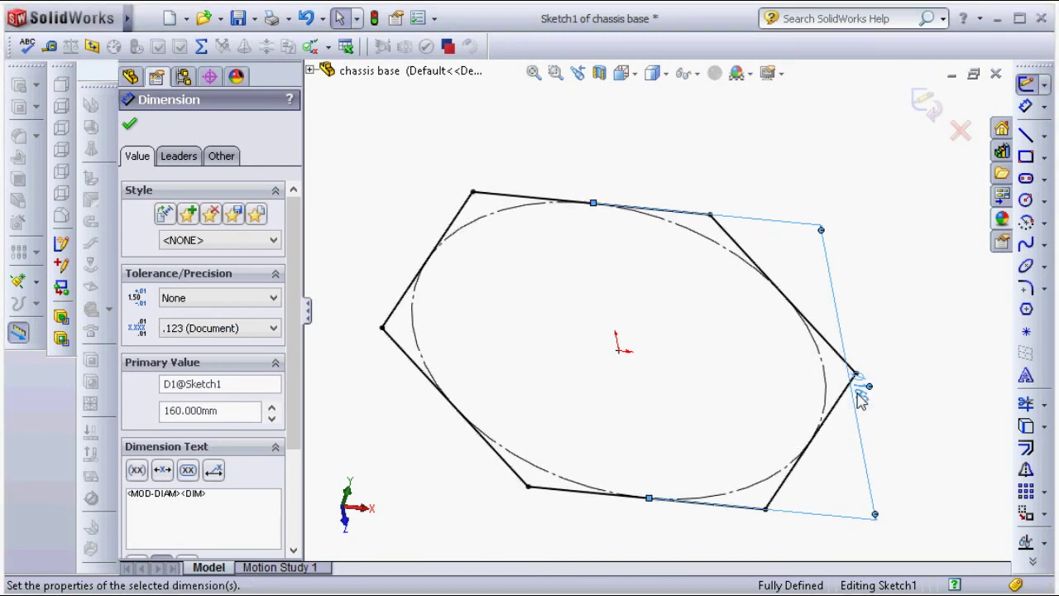
pyautogui.click(925, 106)
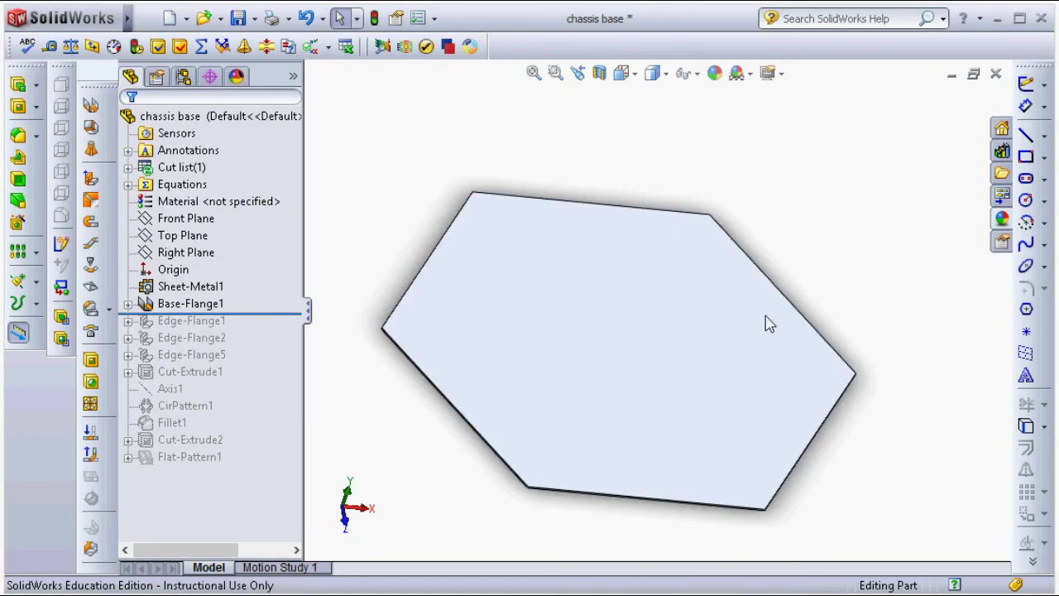
pyautogui.moveTo(277, 313)
pyautogui.mouseDown()
pyautogui.moveTo(249, 439)
pyautogui.moveTo(256, 472)
pyautogui.mouseUp()
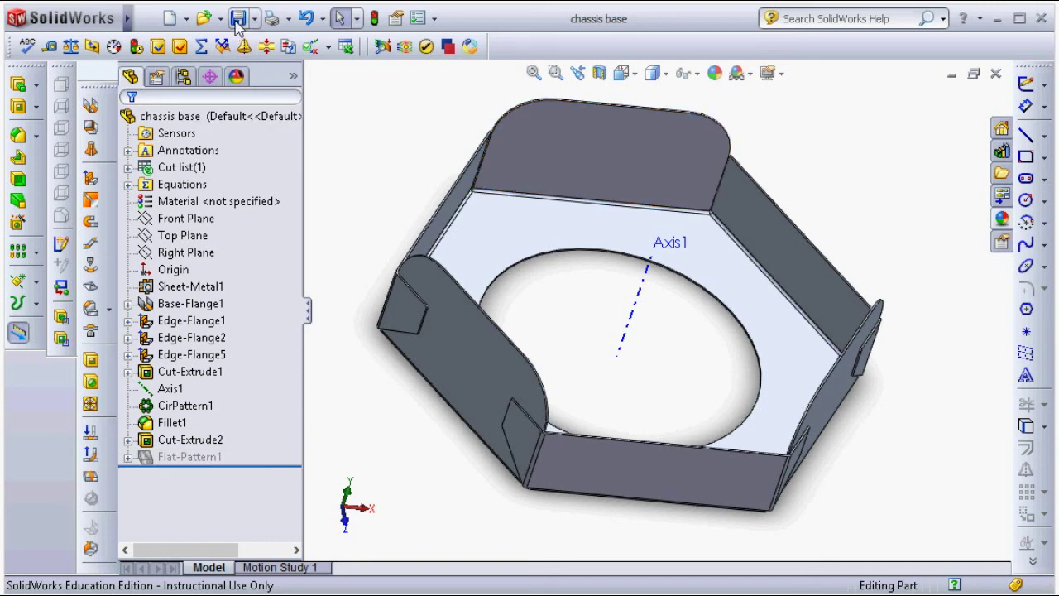
# Minimize the part window, inspect the three motors in Assembly 01, and switch to wireframe.
pyautogui.moveTo(632, 309); pyautogui.dragTo(605, 347, button='middle')
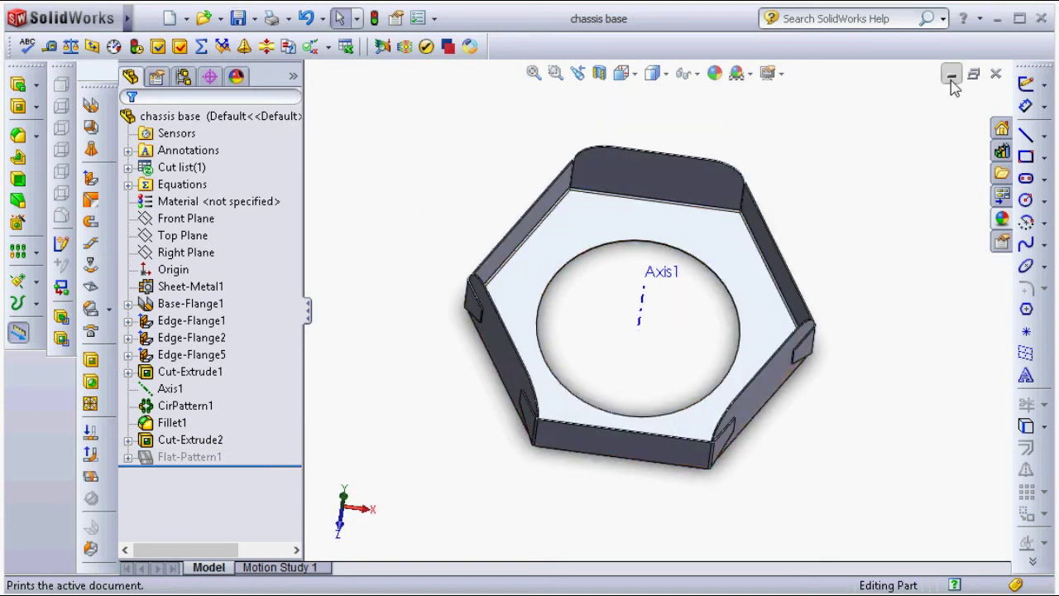
pyautogui.click(951, 75)
pyautogui.moveTo(643, 387)
pyautogui.mouseDown(button='middle')
pyautogui.moveTo(636, 449)
pyautogui.moveTo(654, 433)
pyautogui.moveTo(649, 381)
pyautogui.mouseUp(button='middle')
pyautogui.scroll(-3, 634, 301)
pyautogui.scroll(-2, 619, 286)
pyautogui.scroll(2, 621, 287)
pyautogui.scroll(3, 619, 285)
pyautogui.moveTo(618, 285)
pyautogui.mouseDown(button='middle')
pyautogui.moveTo(609, 361)
pyautogui.moveTo(700, 236)
pyautogui.moveTo(679, 297)
pyautogui.moveTo(613, 318)
pyautogui.mouseUp(button='middle')
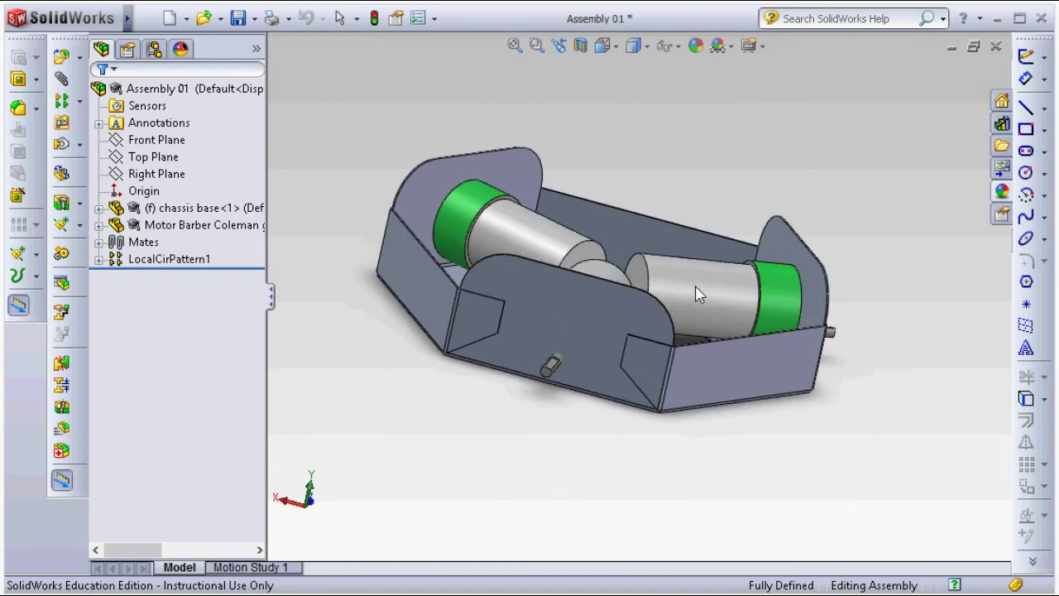
pyautogui.click(614, 318)
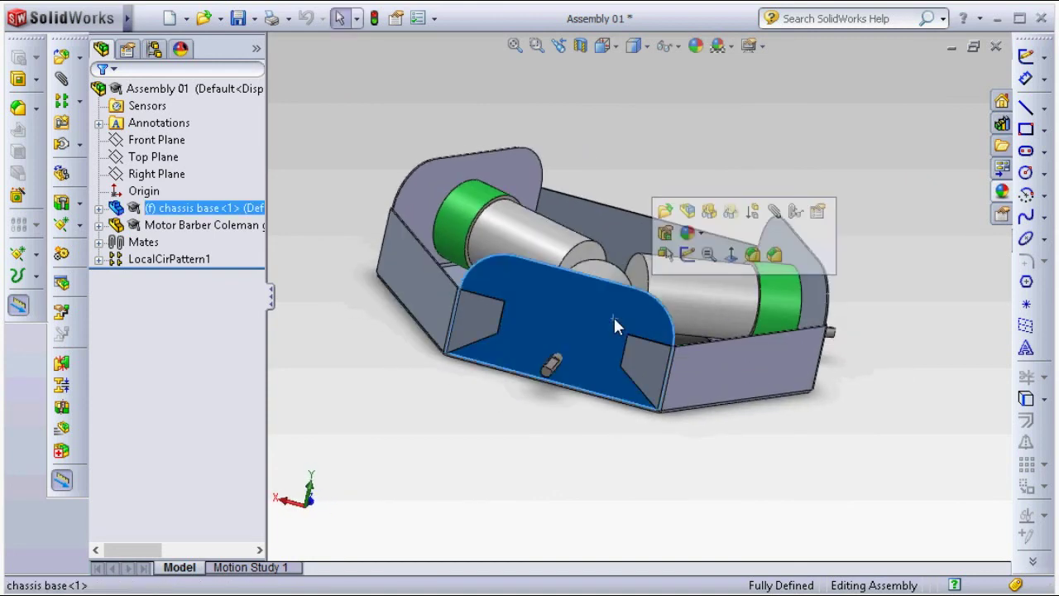
pyautogui.press('w')
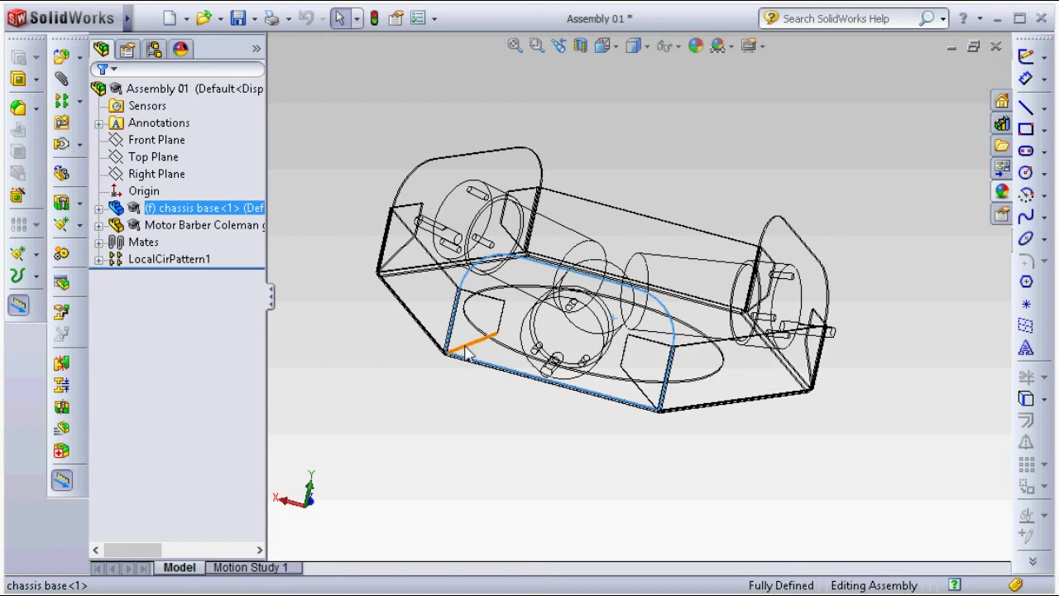
# Edit the chassis base within the assembly and start a sketch on its front flange face.
pyautogui.rightClick(434, 319)
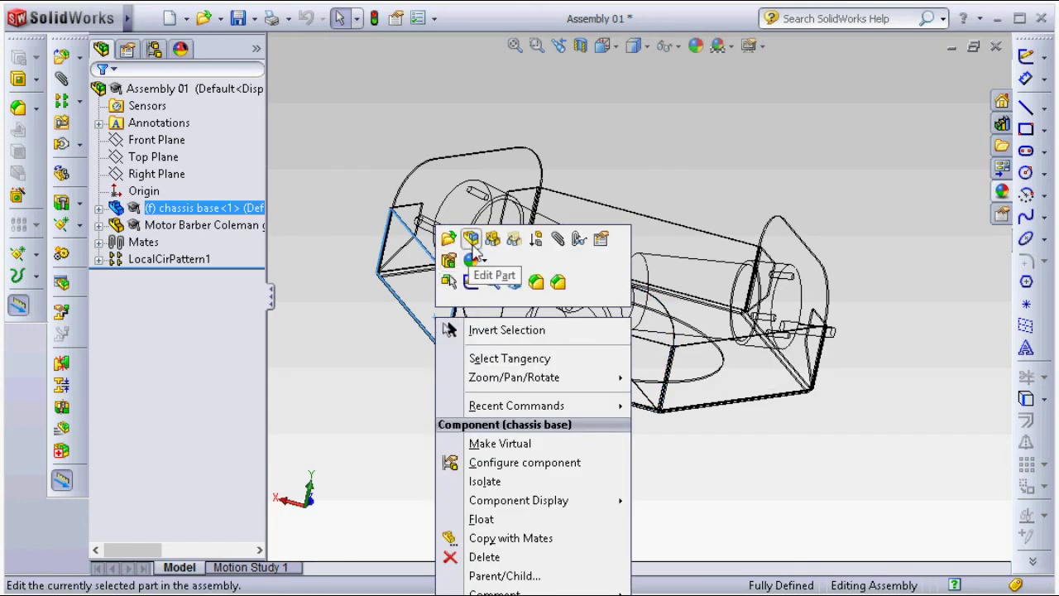
pyautogui.click(471, 239)
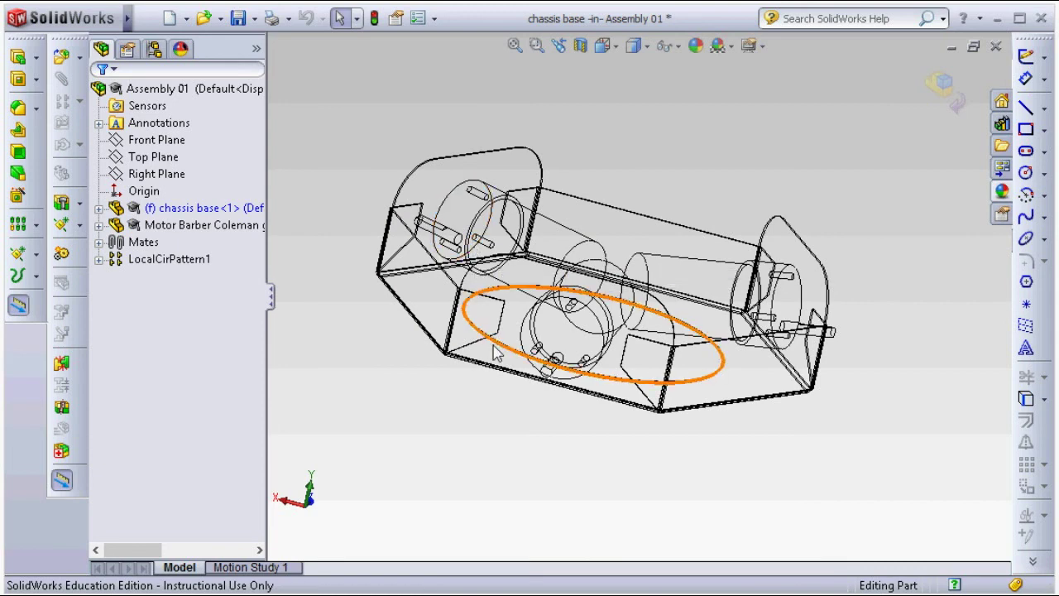
pyautogui.click(473, 285)
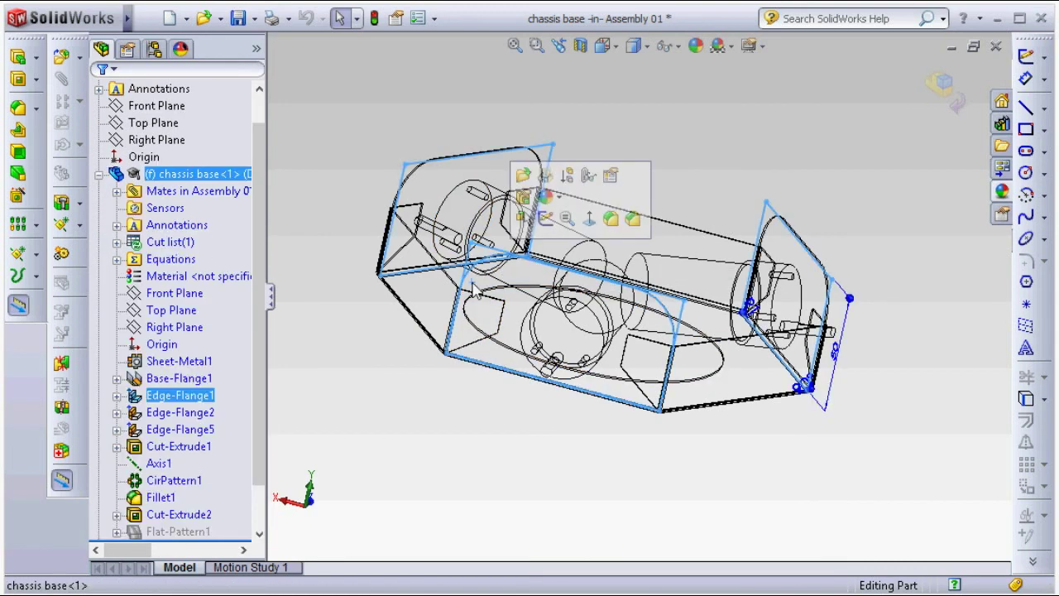
pyautogui.click(546, 218)
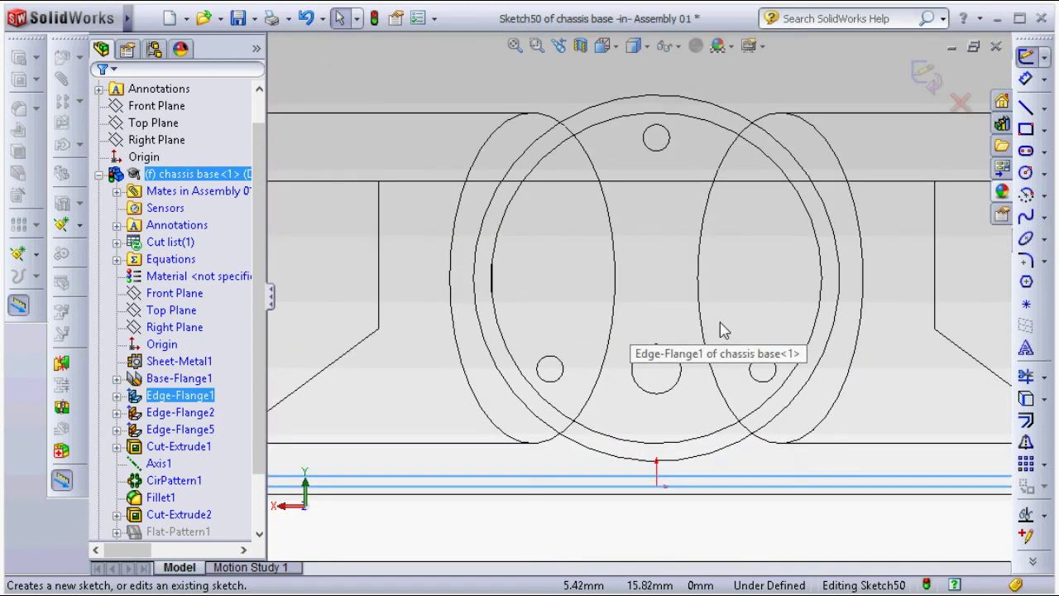
# Sketch circles on the motor's shaft hole and left, right and top mounting holes.
pyautogui.click(1024, 172)
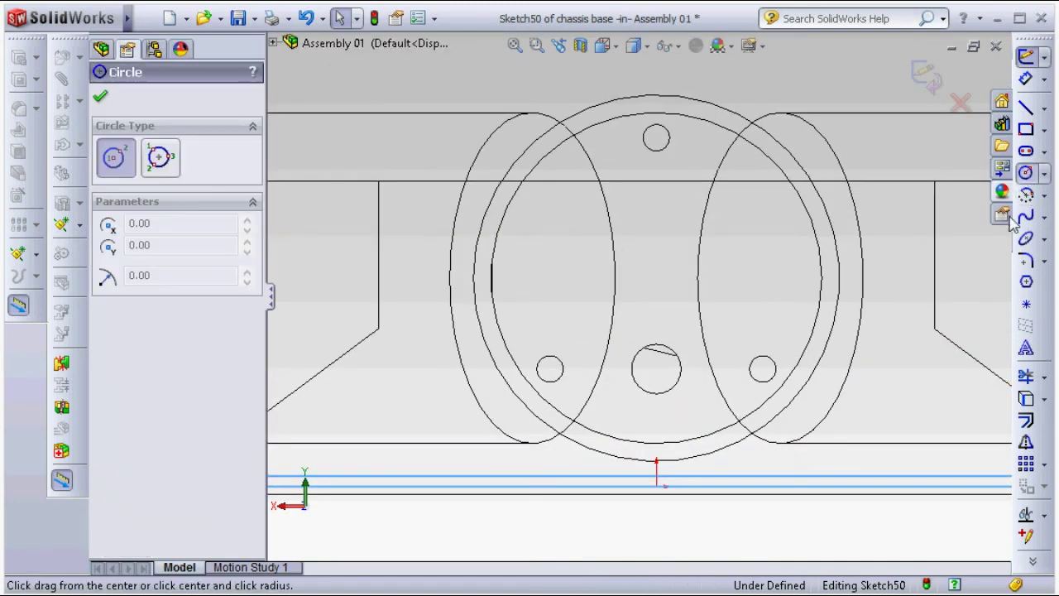
pyautogui.click(656, 368)
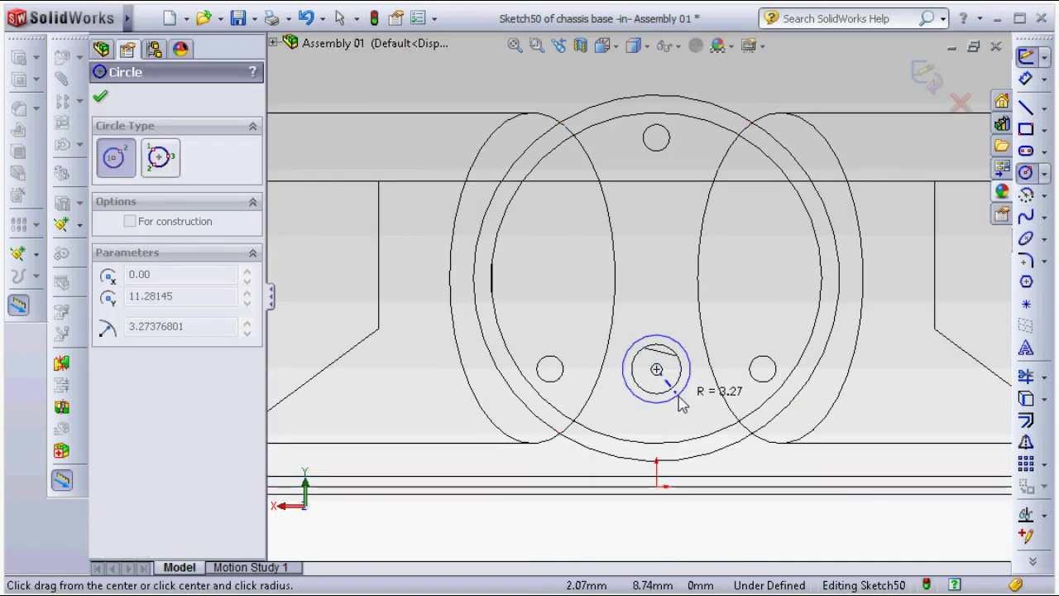
pyautogui.click(677, 398)
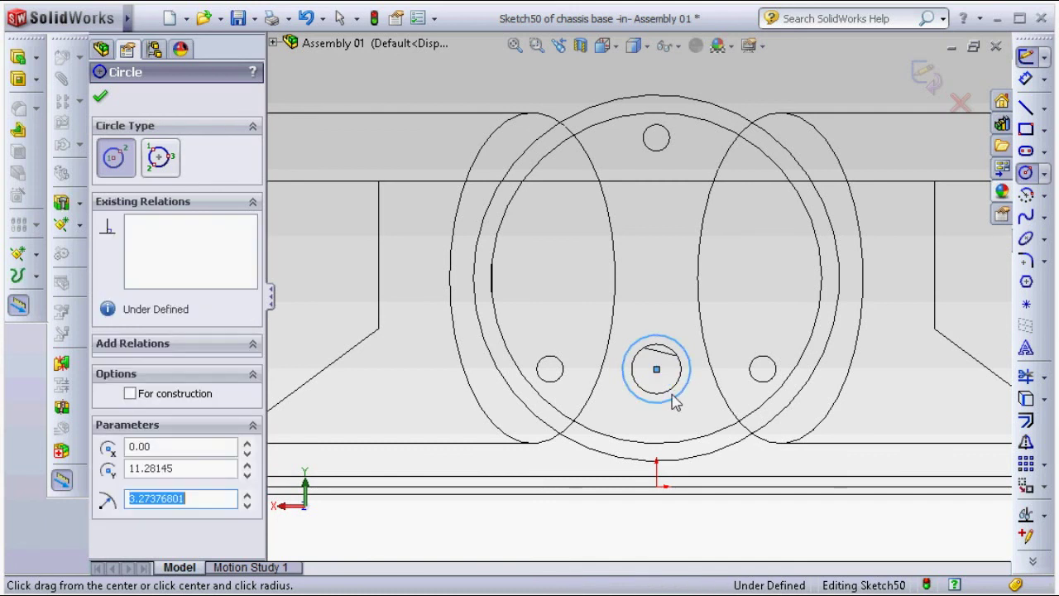
pyautogui.click(549, 368)
pyautogui.click(566, 382)
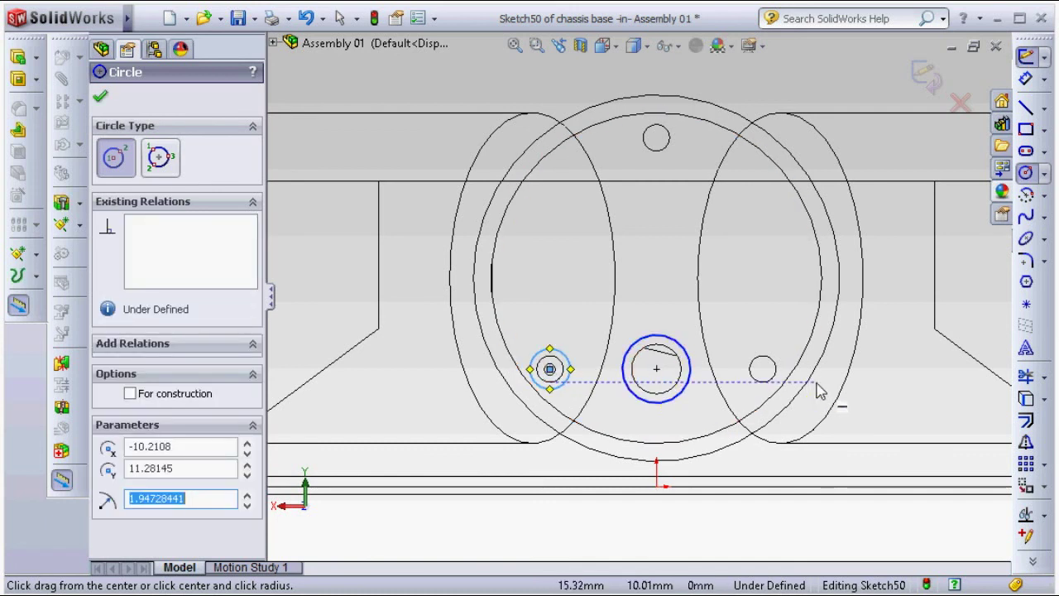
pyautogui.click(762, 369)
pyautogui.click(784, 382)
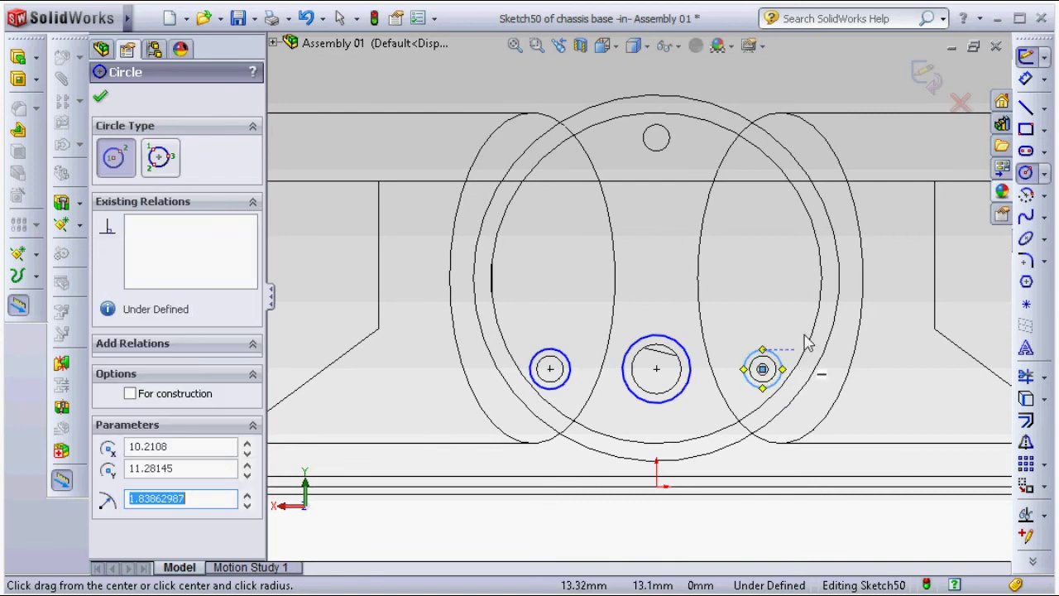
pyautogui.click(656, 138)
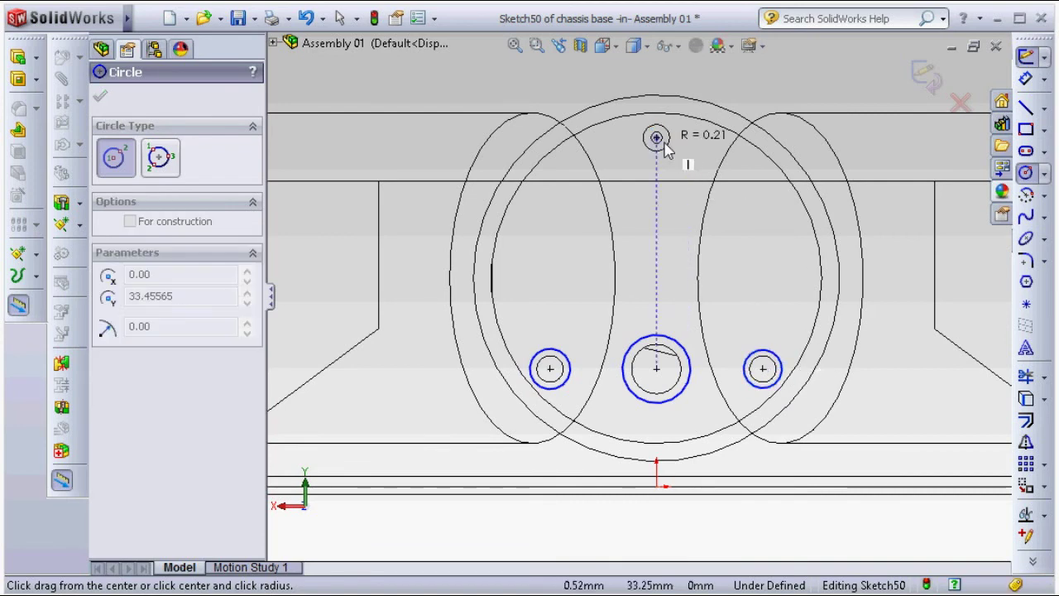
pyautogui.click(674, 161)
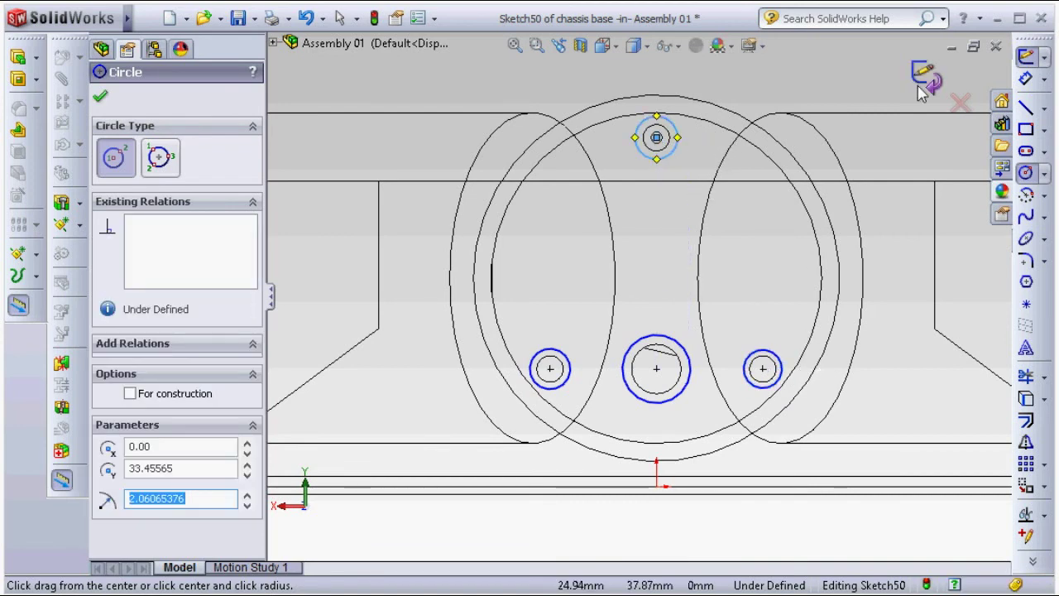
pyautogui.click(924, 78)
pyautogui.click(937, 85)
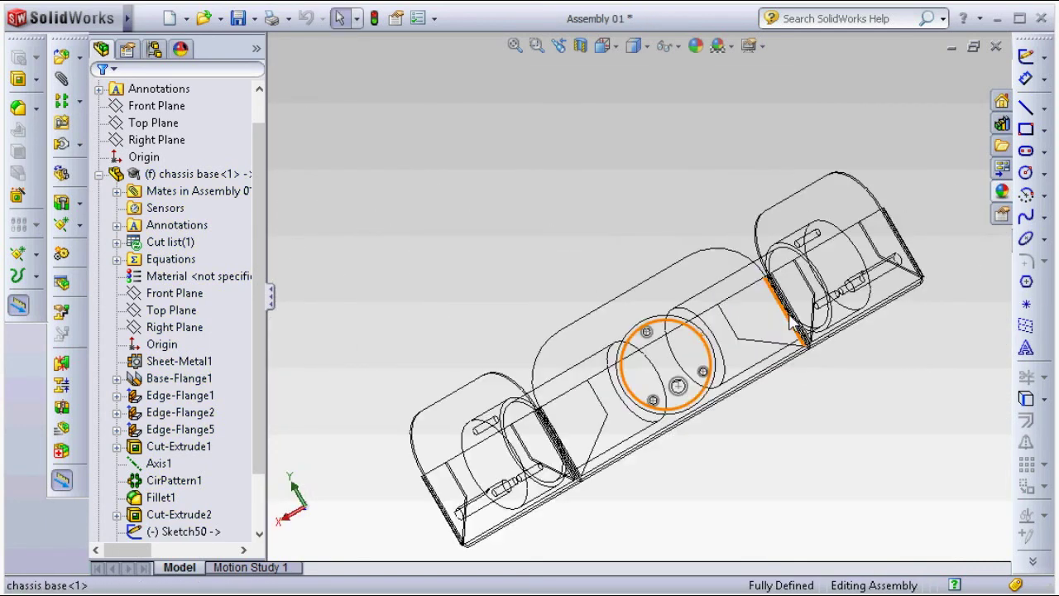
# Collapse the chassis feature tree and open the chassis base part in its own window.
pyautogui.moveTo(792, 325)
pyautogui.mouseDown(button='middle')
pyautogui.moveTo(864, 403)
pyautogui.moveTo(824, 459)
pyautogui.mouseUp(button='middle')
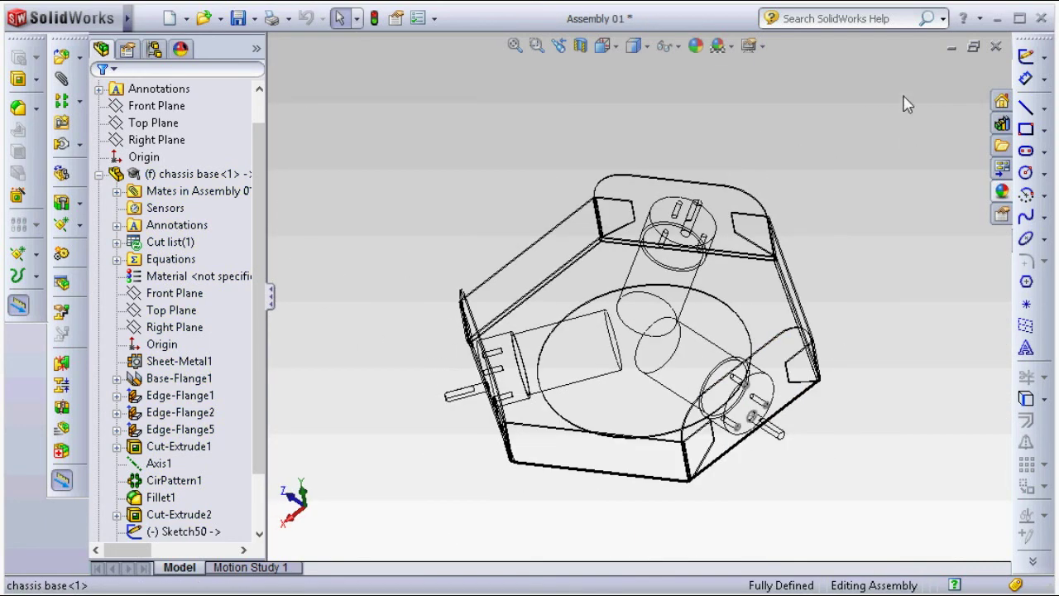
pyautogui.click(99, 174)
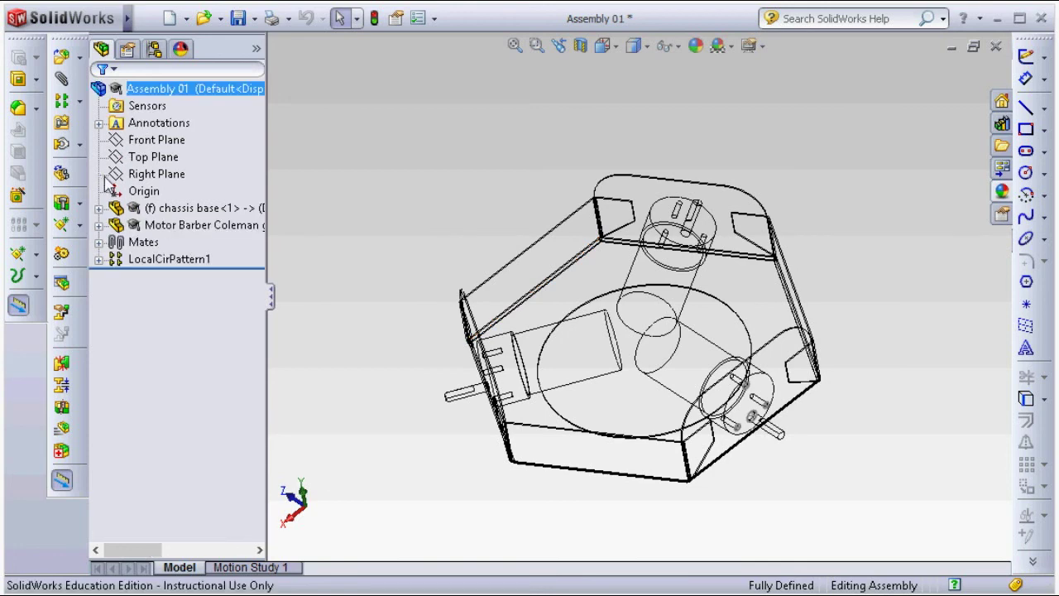
pyautogui.moveTo(564, 450)
pyautogui.mouseDown(button='middle')
pyautogui.moveTo(575, 381)
pyautogui.moveTo(683, 385)
pyautogui.mouseUp(button='middle')
pyautogui.rightClick(741, 369)
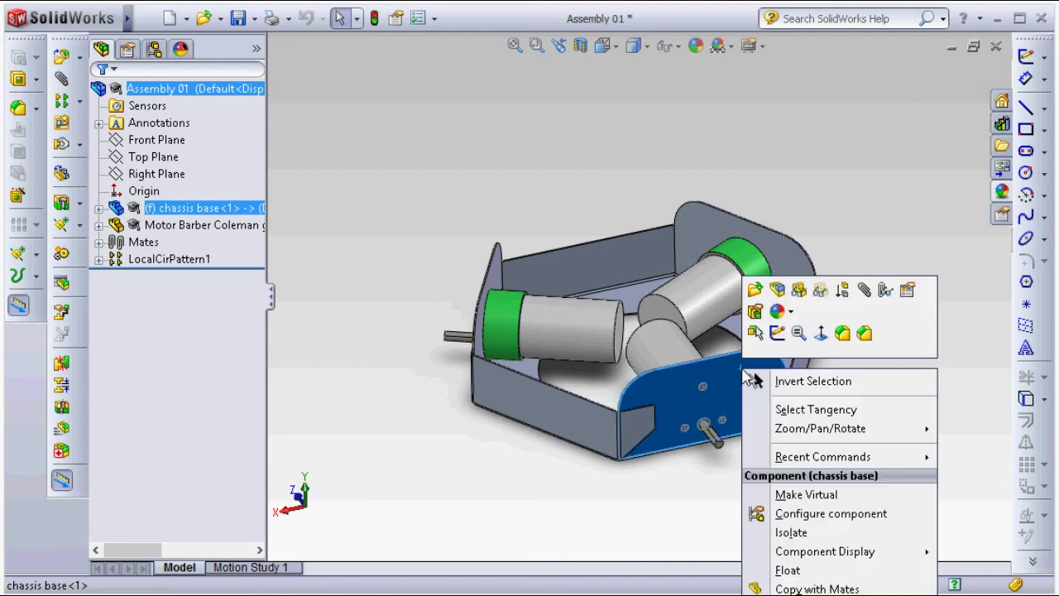
pyautogui.click(755, 290)
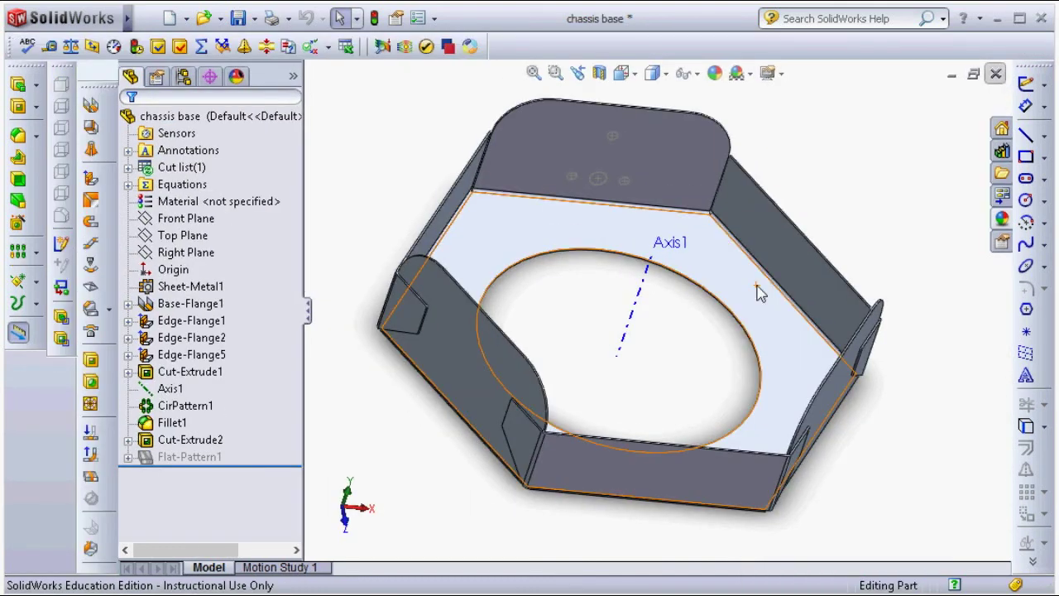
pyautogui.moveTo(692, 290)
pyautogui.mouseDown(button='middle')
pyautogui.moveTo(756, 350)
pyautogui.moveTo(626, 260)
pyautogui.moveTo(464, 314)
pyautogui.mouseUp(button='middle')
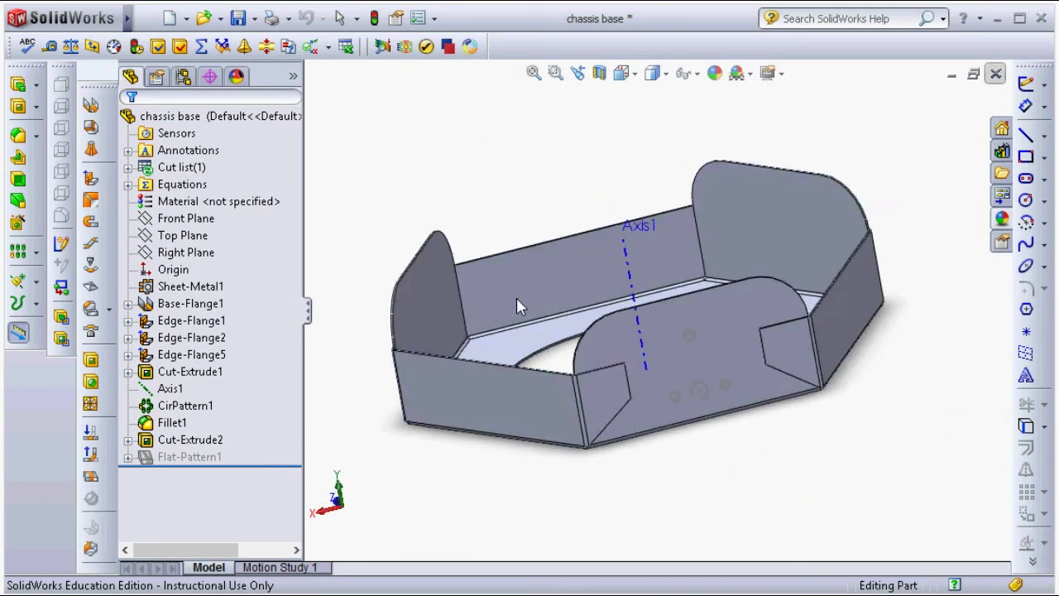
# Edit Sketch50 and view it normal to the flange face.
pyautogui.click(683, 393)
pyautogui.click(738, 312)
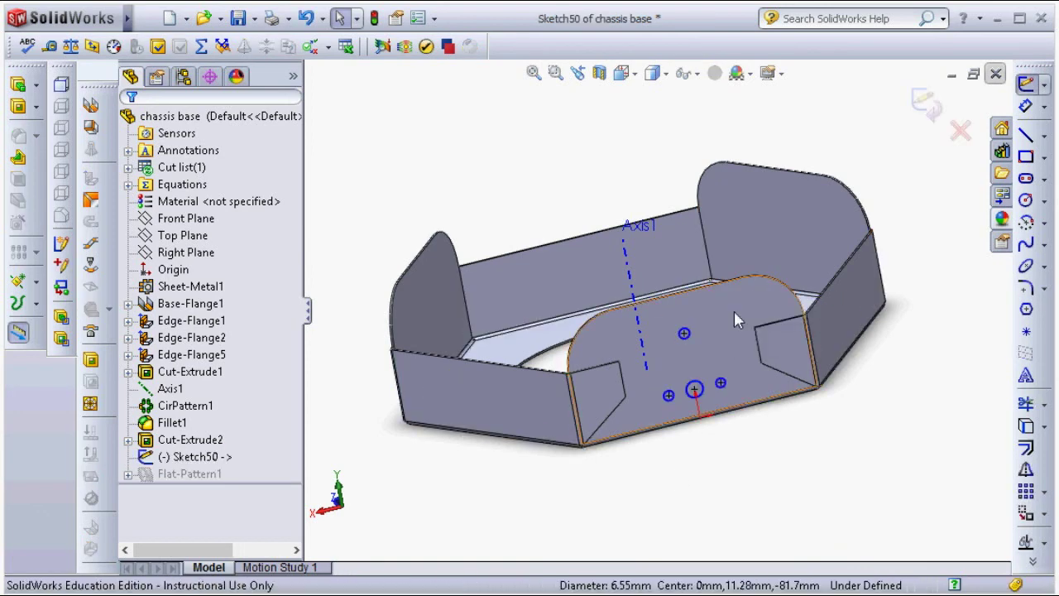
pyautogui.scroll(-5, 717, 379)
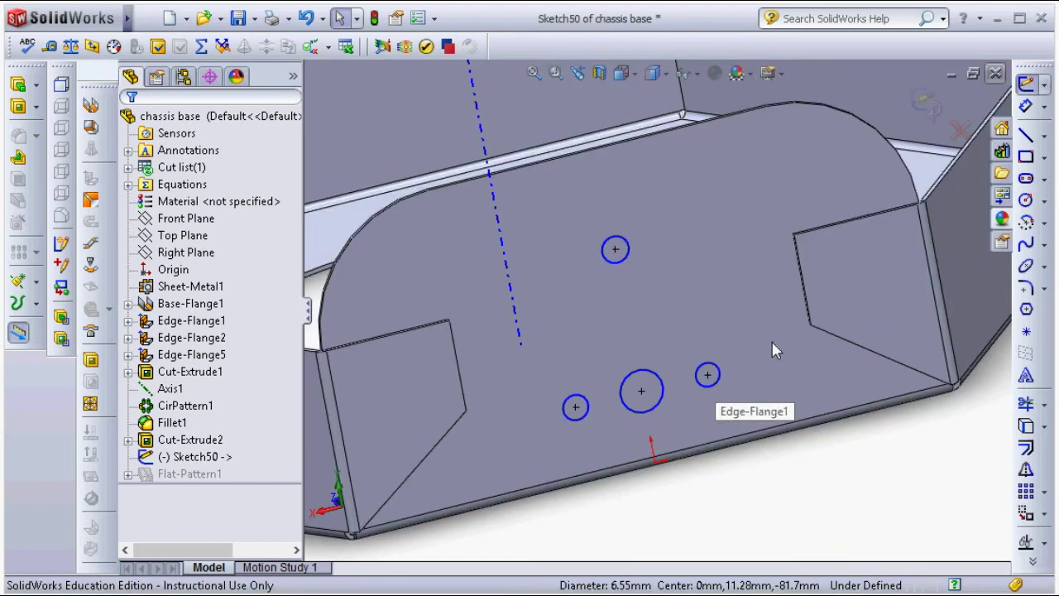
pyautogui.hotkey('ctrl', '8')
pyautogui.scroll(-2, 661, 277)
pyautogui.scroll(-2, 661, 292)
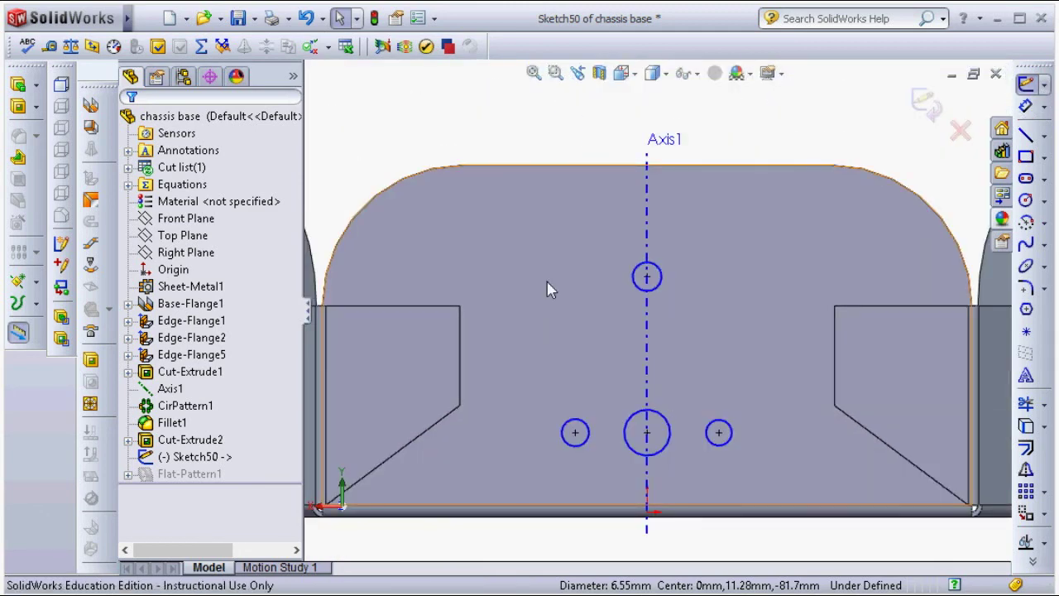
# Fix the centre points of the top, left, right and middle hole circles.
pyautogui.click(653, 278)
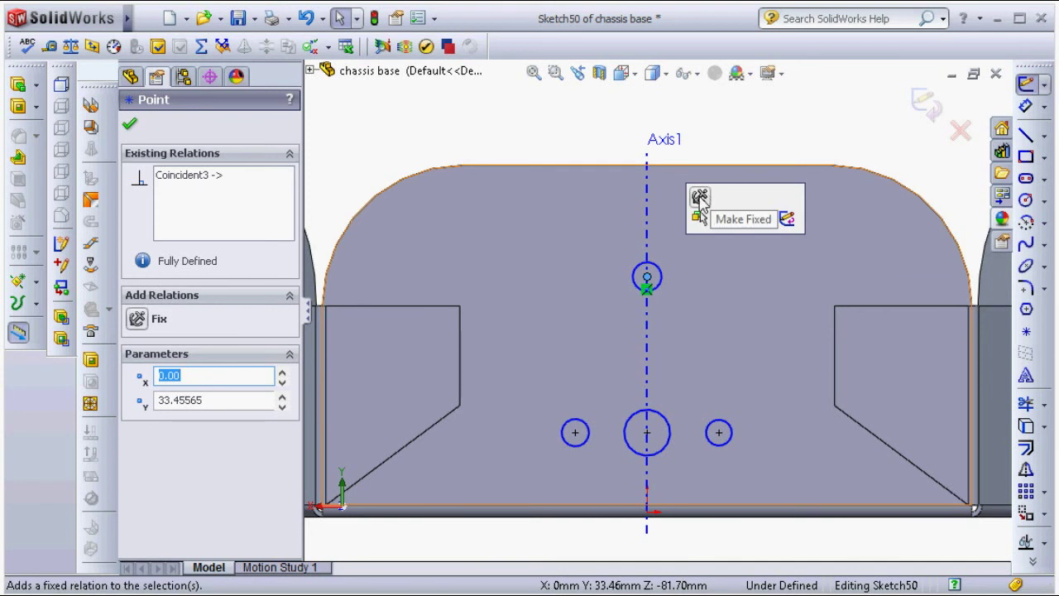
pyautogui.click(704, 204)
pyautogui.click(575, 433)
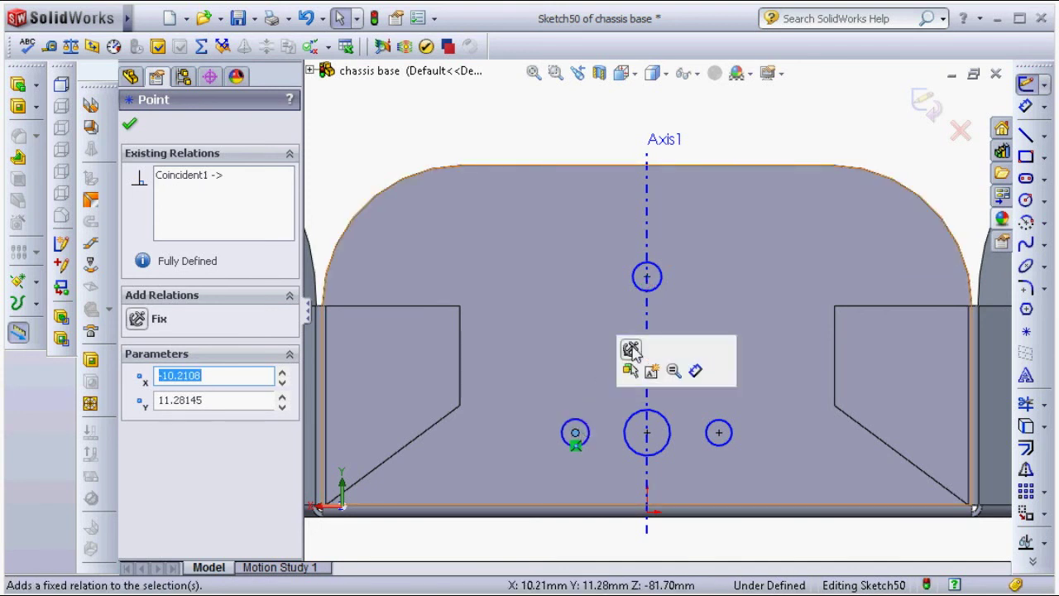
pyautogui.click(632, 350)
pyautogui.click(718, 434)
pyautogui.click(767, 357)
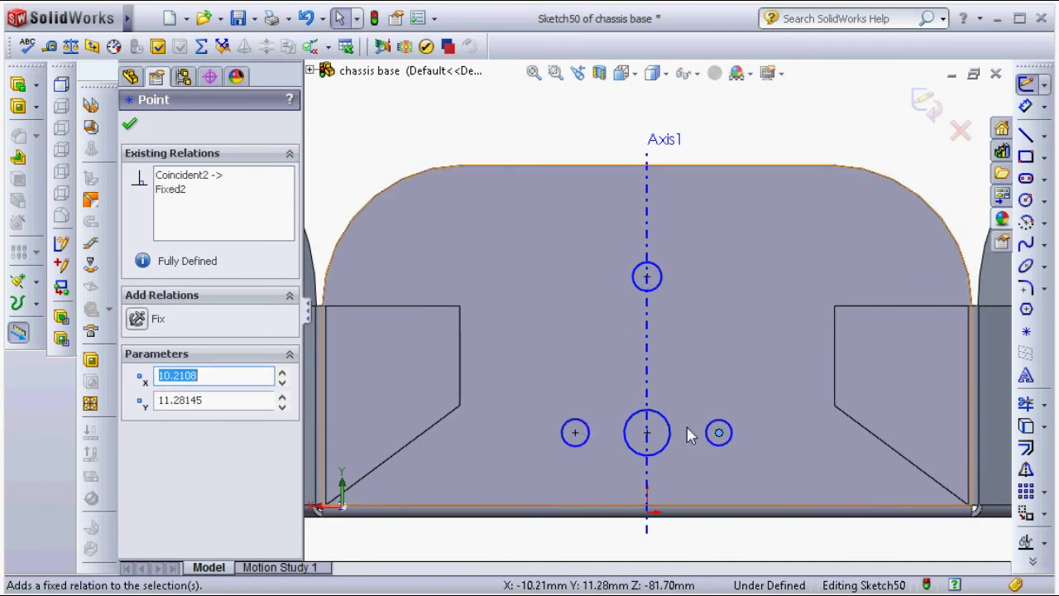
pyautogui.click(647, 433)
pyautogui.click(700, 356)
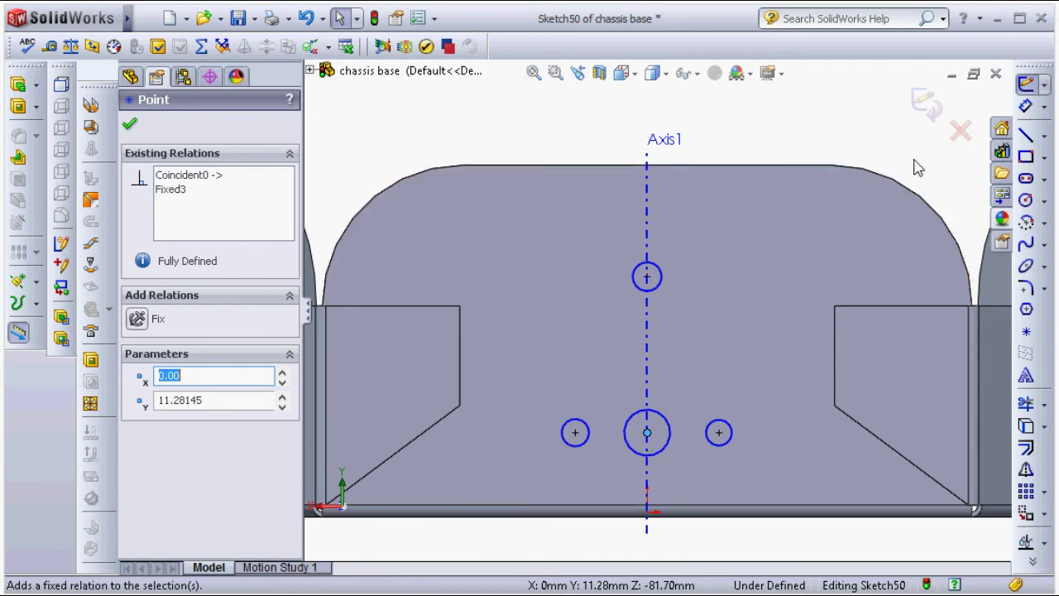
# Dimension the middle shaft circle to 6.5 mm diameter.
pyautogui.click(1024, 107)
pyautogui.click(668, 447)
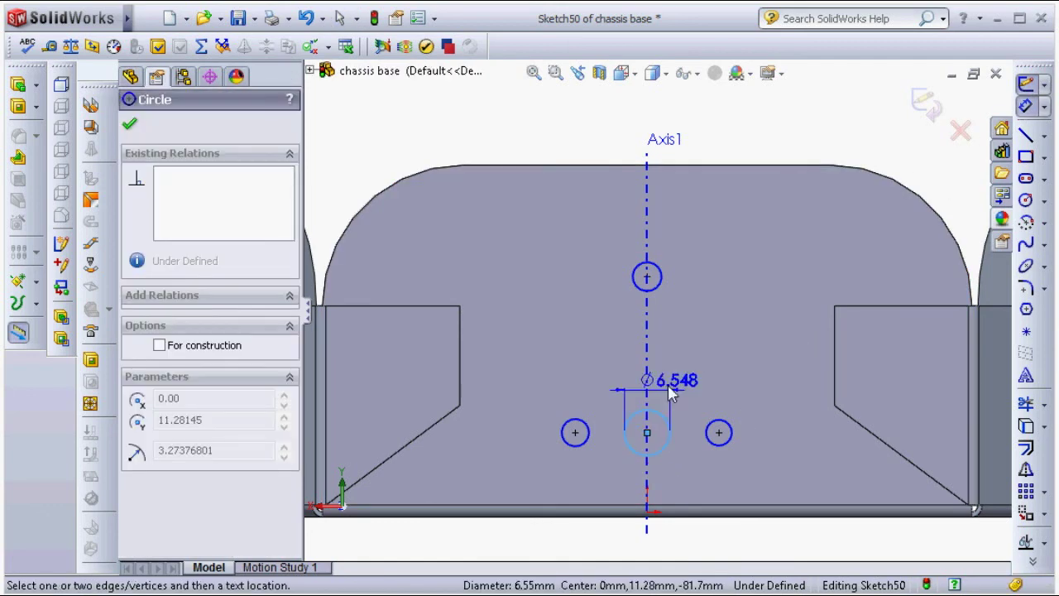
pyautogui.click(642, 356)
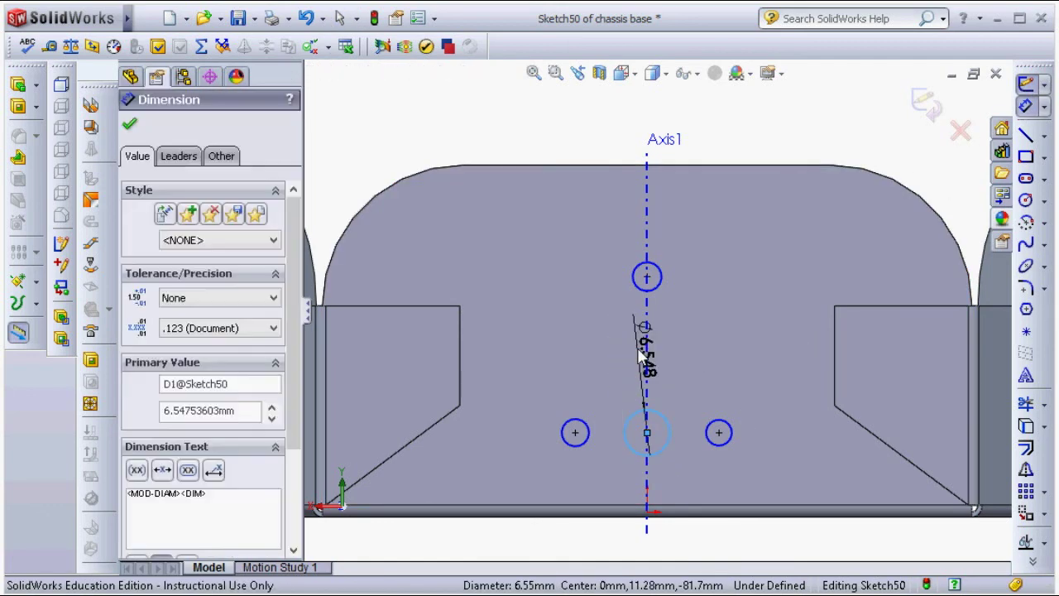
pyautogui.write('6.5')
pyautogui.press('Return')
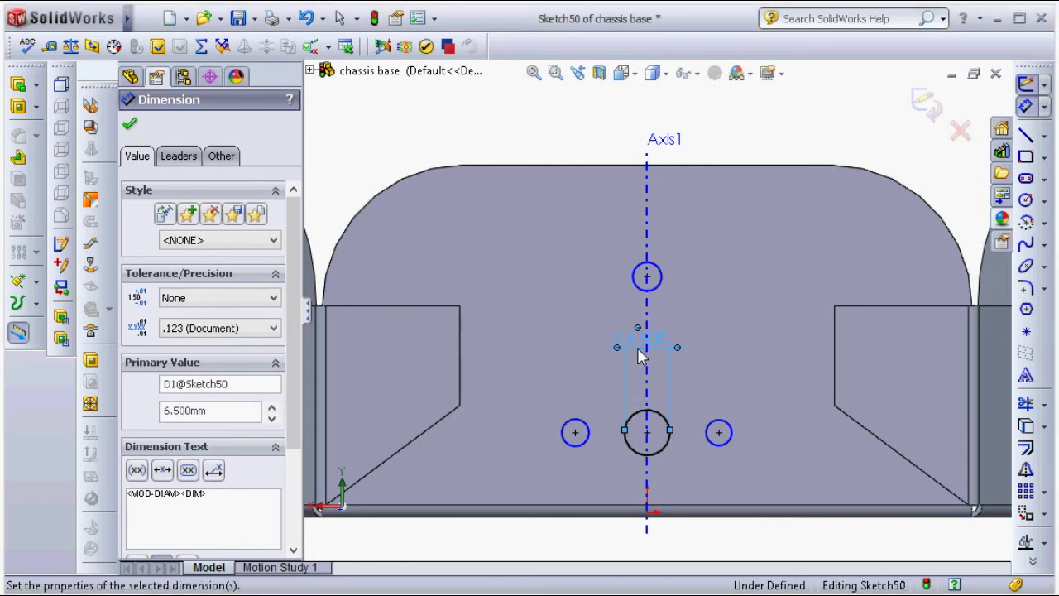
pyautogui.click(739, 424)
# Make the three small circles equal at 4 mm and extrude-cut all holes through the flange.
pyautogui.click(727, 427)
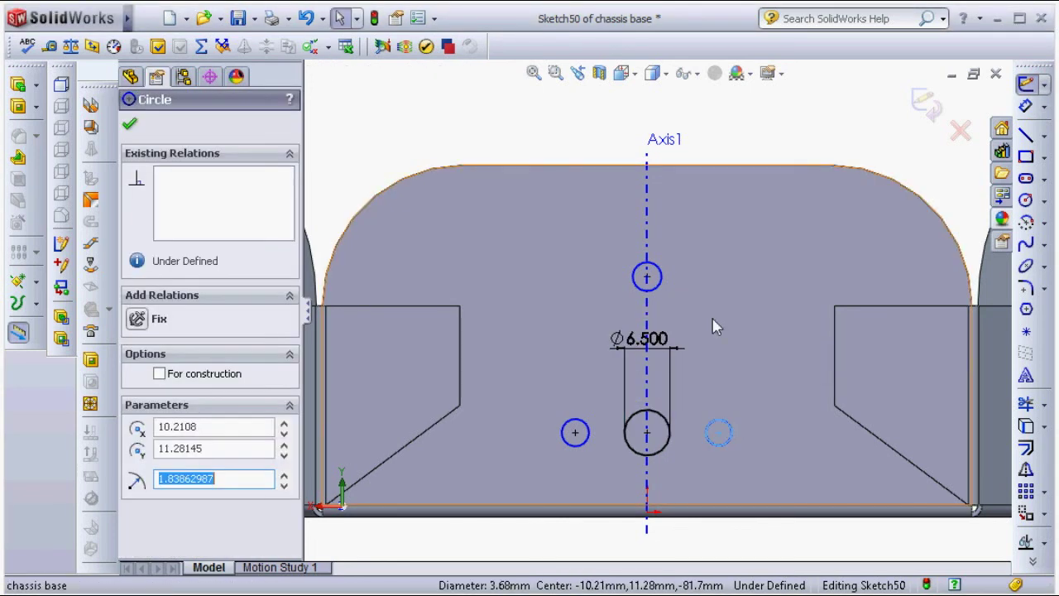
pyautogui.keyDown('ctrl'); pyautogui.click(666, 284); pyautogui.keyUp('ctrl')
pyautogui.keyDown('ctrl'); pyautogui.click(575, 431); pyautogui.keyUp('ctrl')
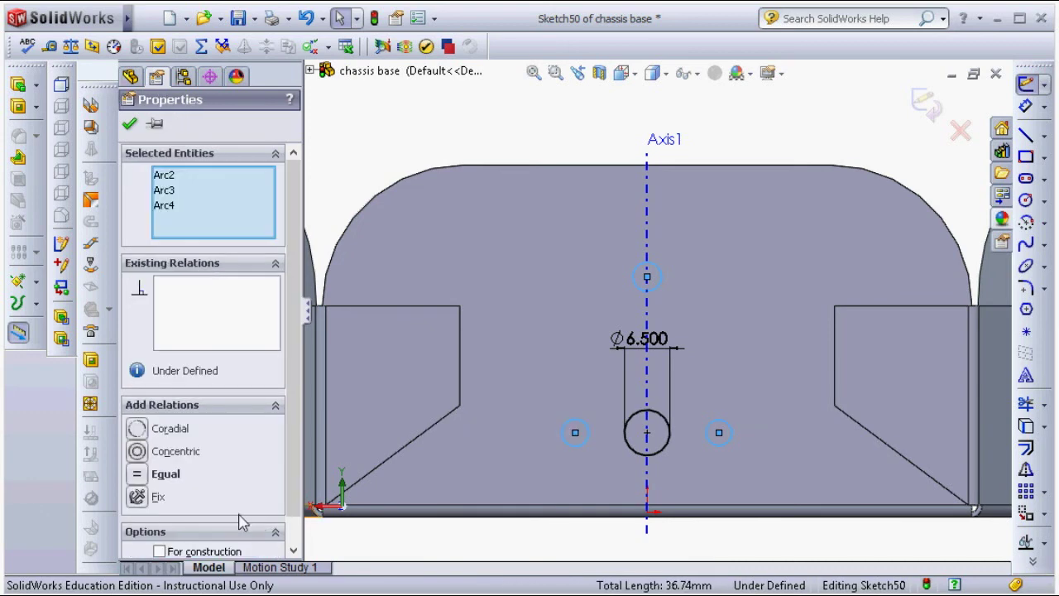
pyautogui.click(137, 473)
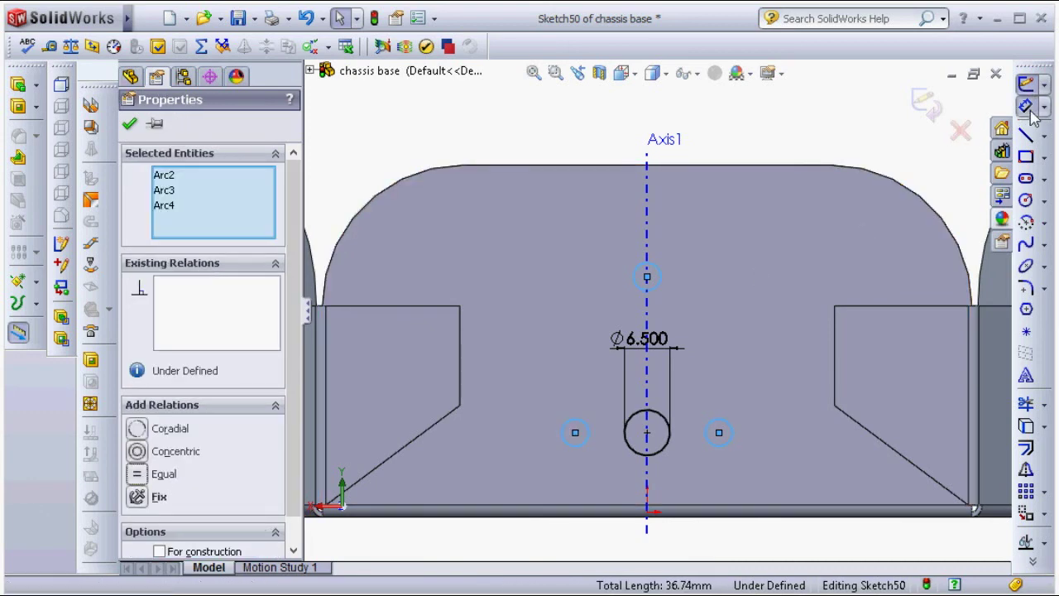
pyautogui.click(1025, 106)
pyautogui.click(718, 432)
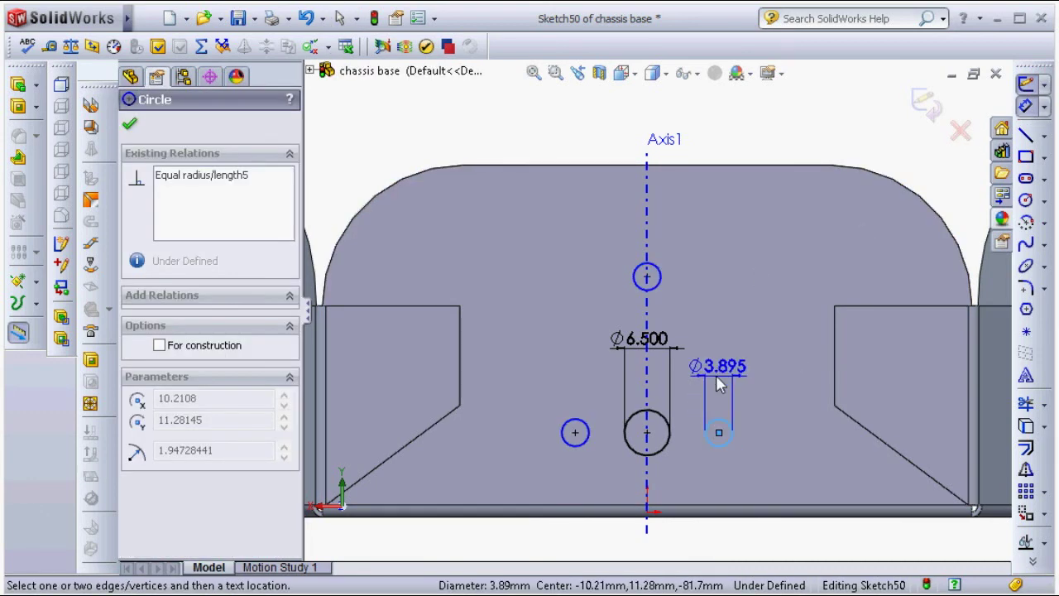
pyautogui.click(718, 383)
pyautogui.write('4')
pyautogui.press('Return')
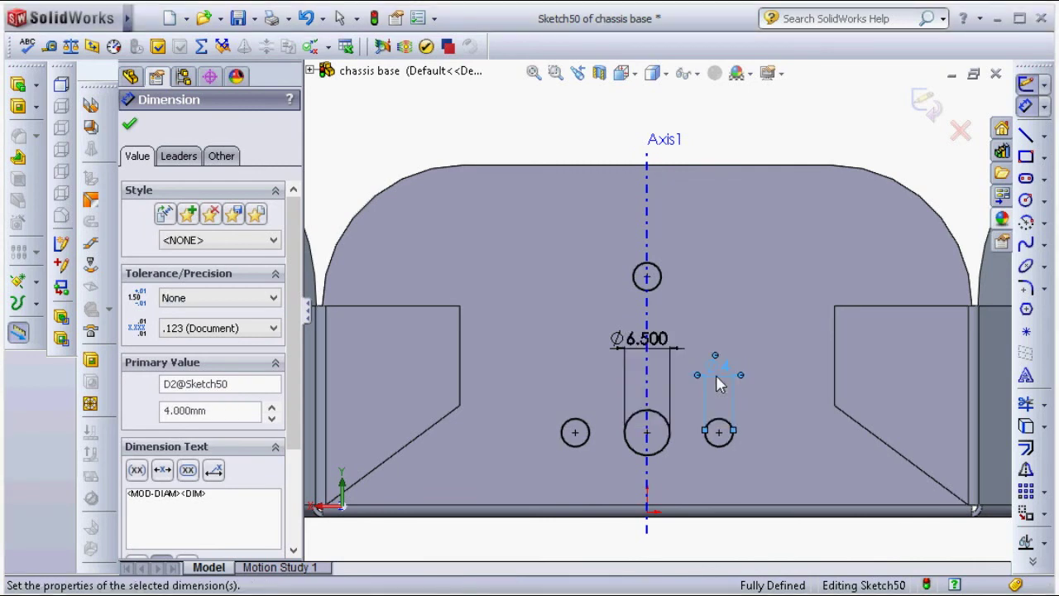
pyautogui.click(17, 106)
pyautogui.click(129, 127)
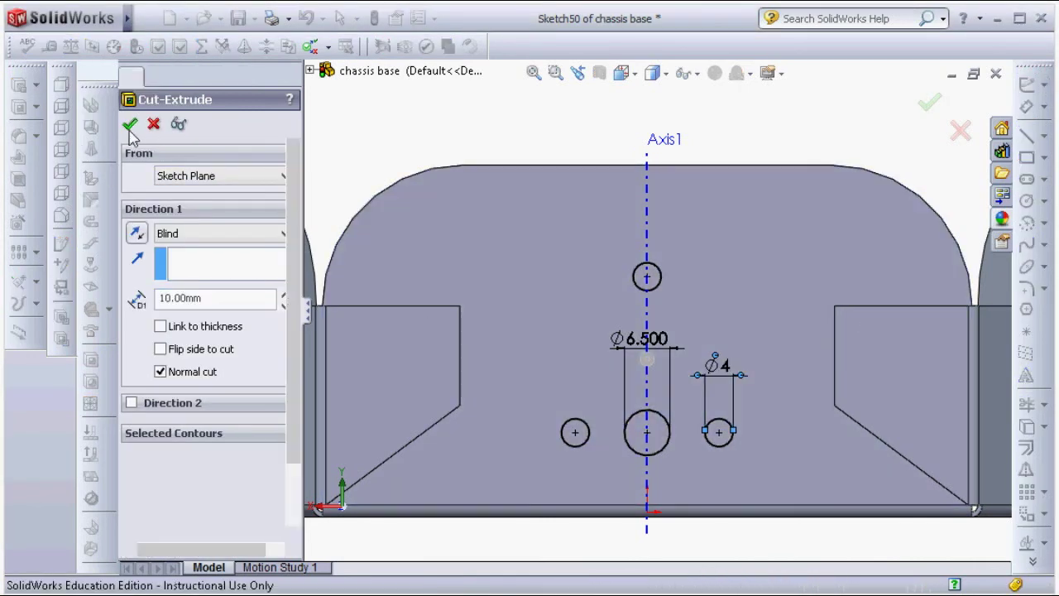
# Select the Cut-Extrude3 hole feature and Axis1 for patterning.
pyautogui.moveTo(491, 199); pyautogui.dragTo(486, 248, button='middle')
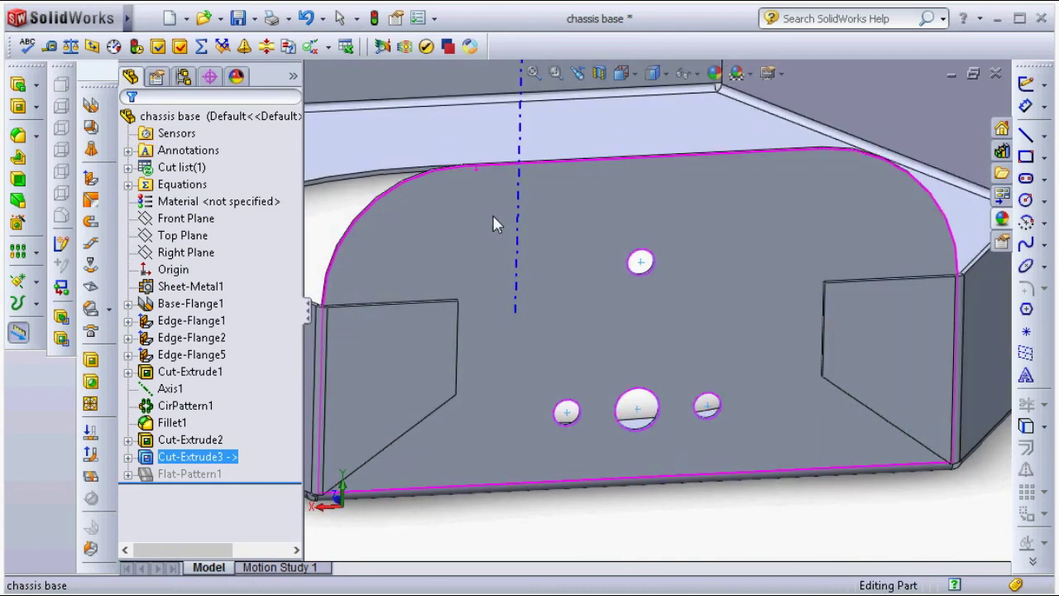
pyautogui.scroll(5, 641, 373)
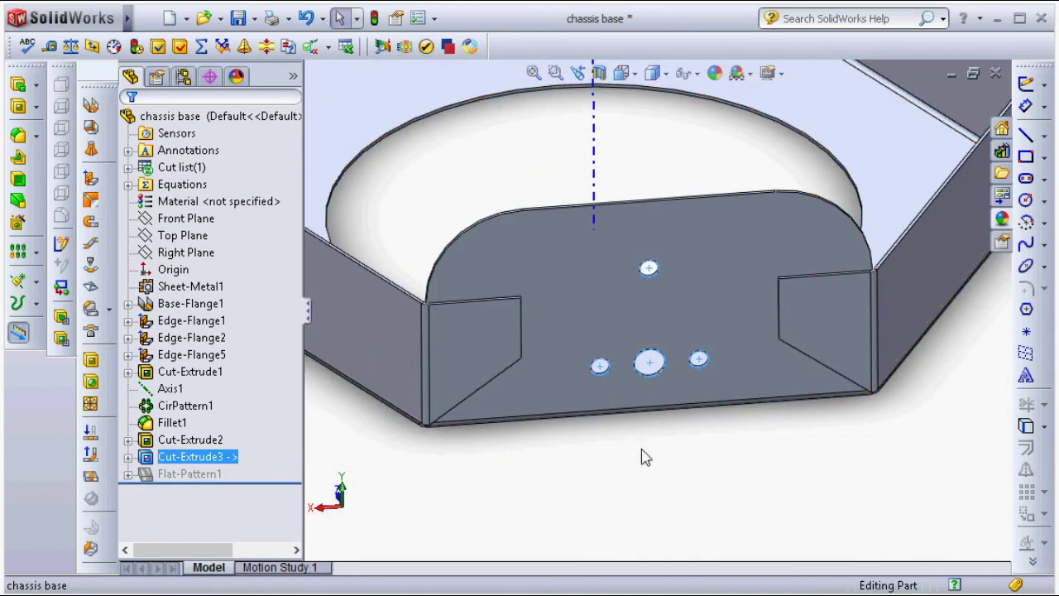
pyautogui.moveTo(643, 455); pyautogui.dragTo(669, 256, button='middle')
pyautogui.scroll(-2, 668, 256)
pyautogui.scroll(-2, 668, 256)
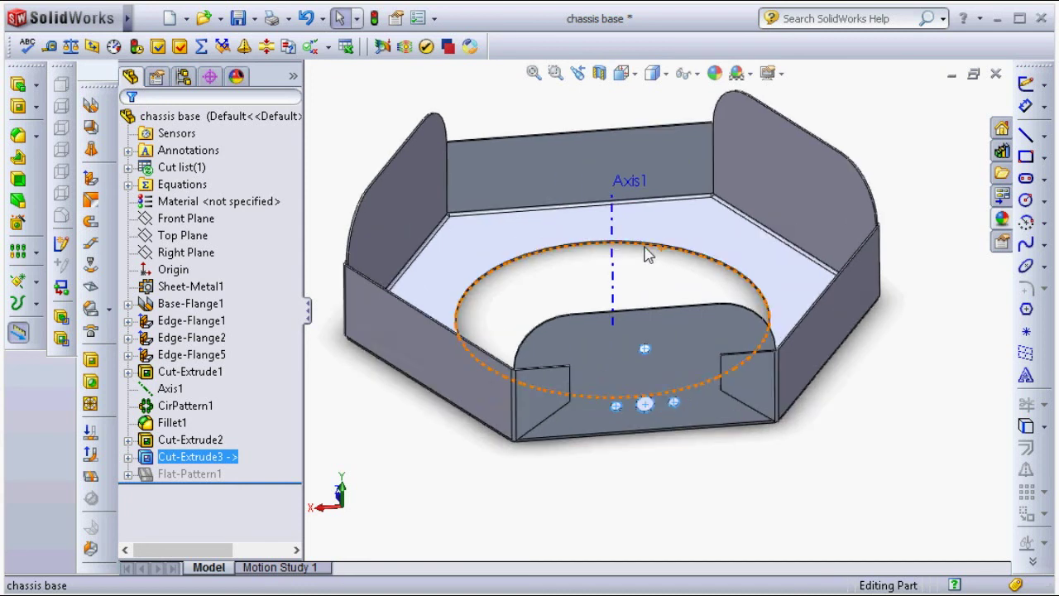
pyautogui.click(376, 172)
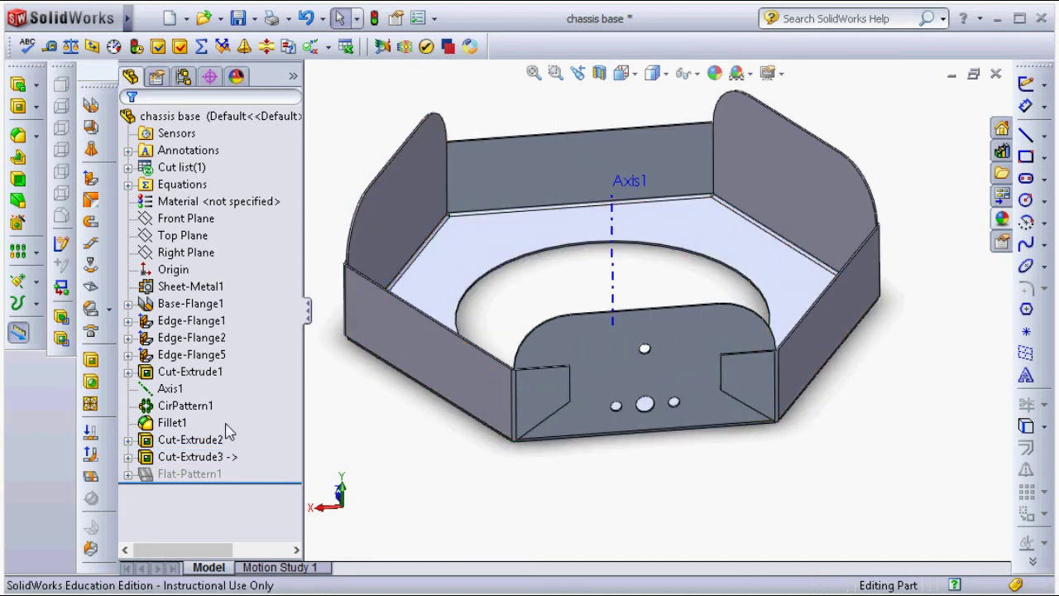
pyautogui.click(207, 457)
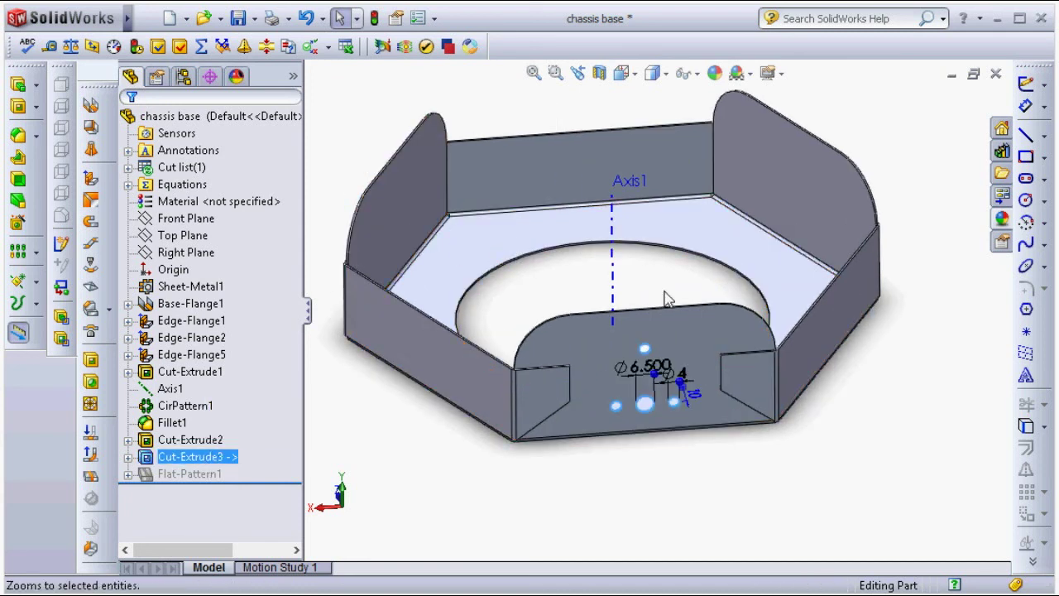
pyautogui.keyDown('ctrl'); pyautogui.click(616, 287); pyautogui.keyUp('ctrl')
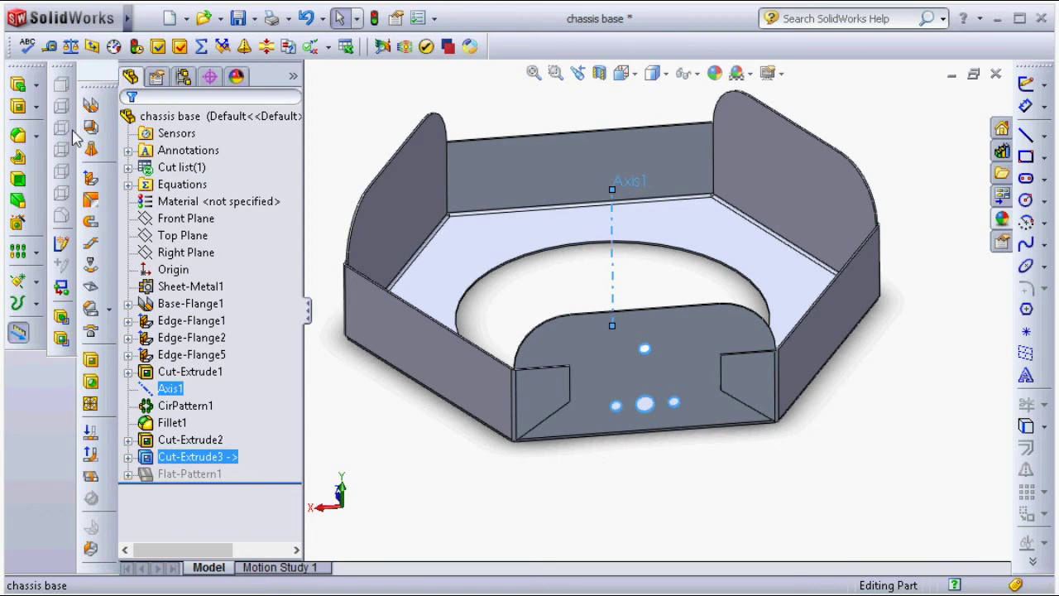
# Circular-pattern the holes around Axis1 with 3 instances.
pyautogui.click(37, 252)
pyautogui.click(82, 271)
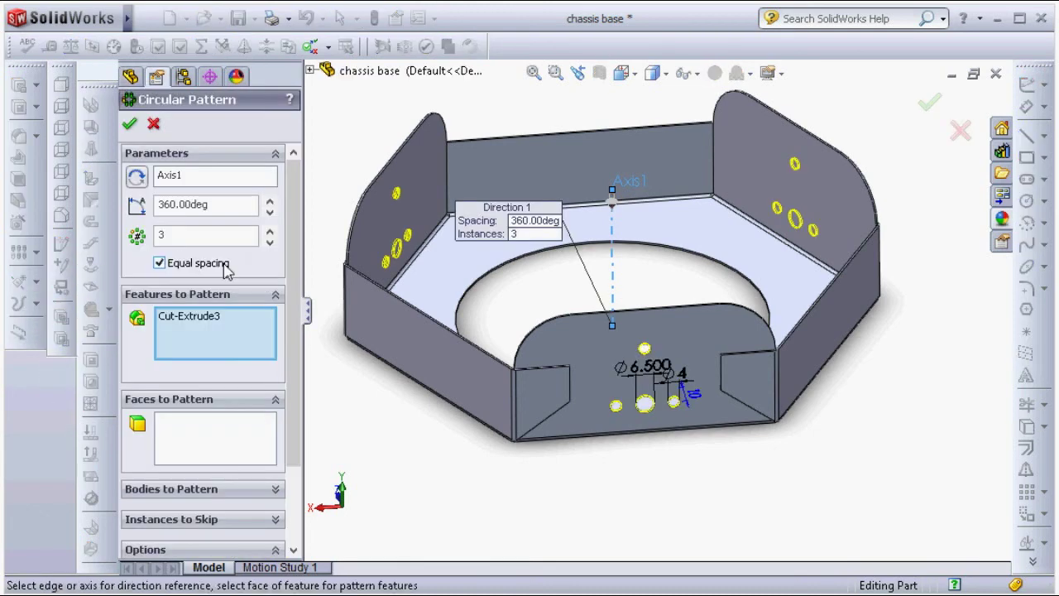
pyautogui.click(268, 233)
pyautogui.click(268, 233)
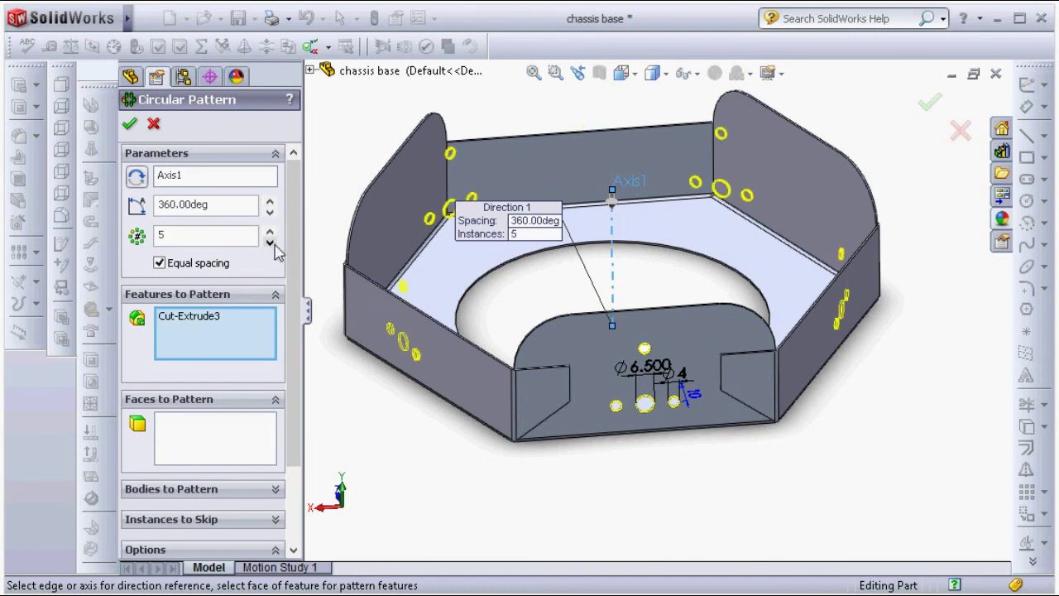
pyautogui.click(269, 241)
pyautogui.click(270, 240)
pyautogui.click(130, 124)
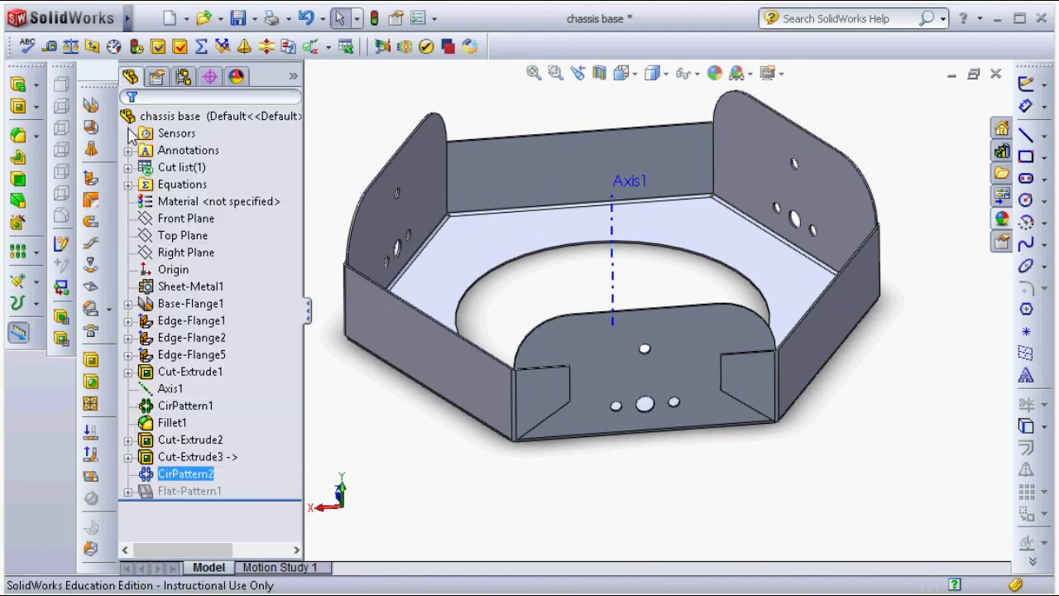
# Preview the flat pattern, fold it back, and return to Assembly 01.
pyautogui.moveTo(490, 347); pyautogui.dragTo(524, 430, button='middle')
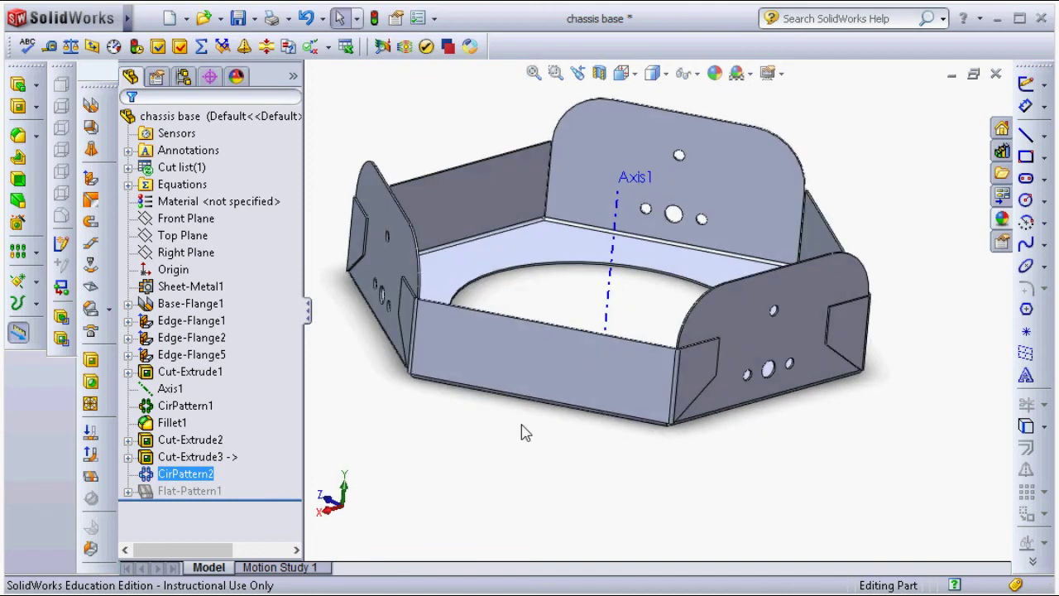
pyautogui.click(93, 477)
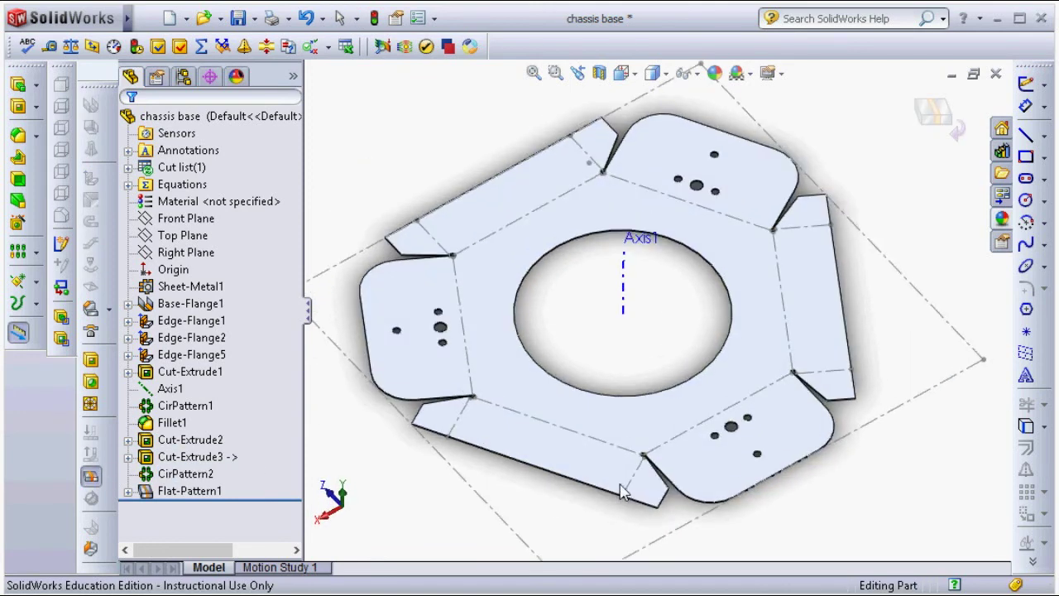
pyautogui.click(929, 119)
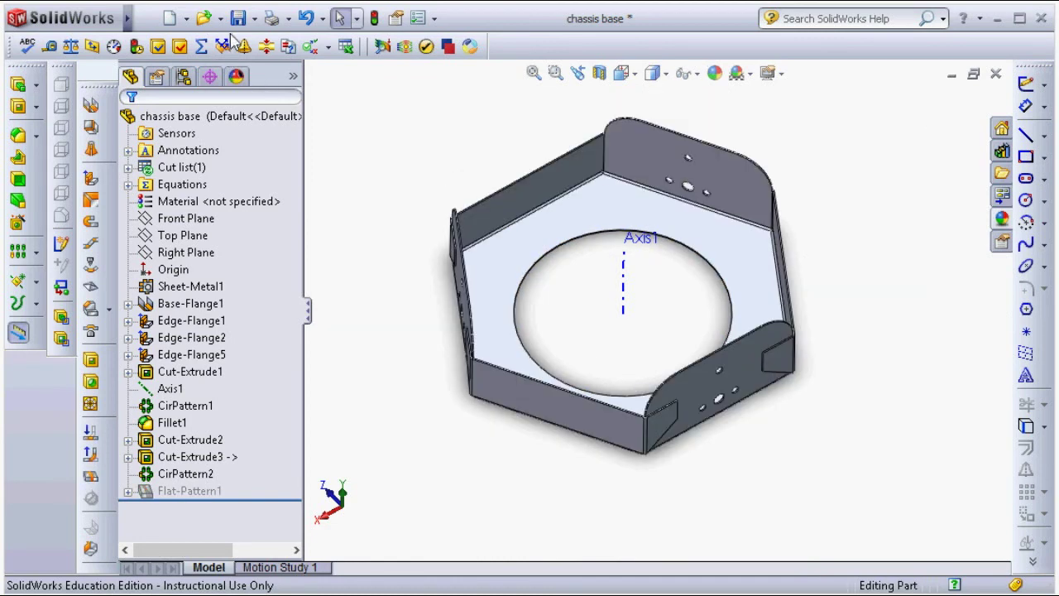
pyautogui.click(995, 73)
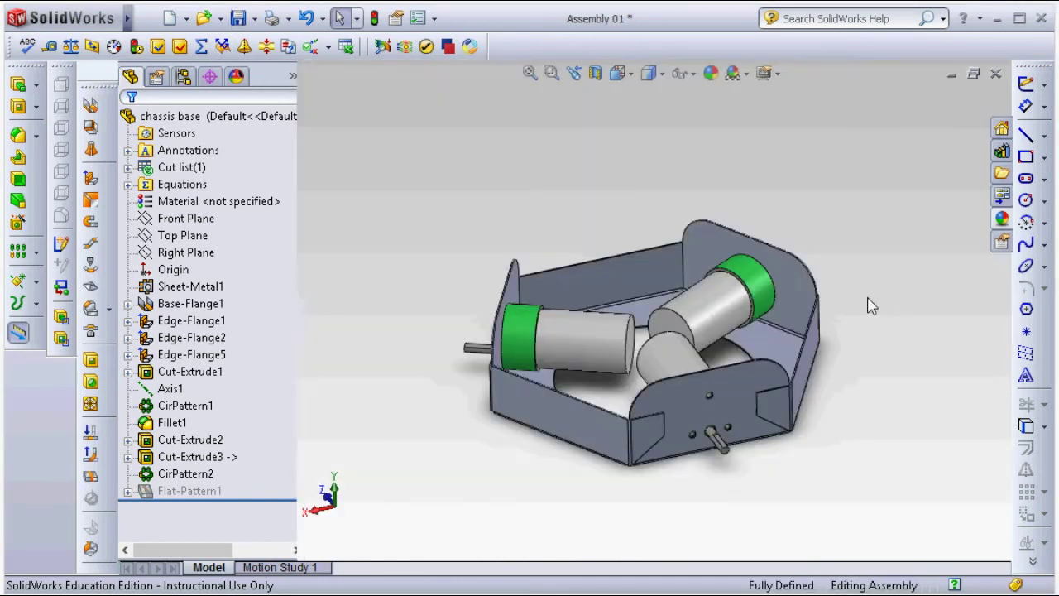
# Edit the motor part within the assembly, then exit back to Assembly 01.
pyautogui.moveTo(619, 404)
pyautogui.mouseDown(button='middle')
pyautogui.moveTo(695, 362)
pyautogui.moveTo(733, 437)
pyautogui.mouseUp(button='middle')
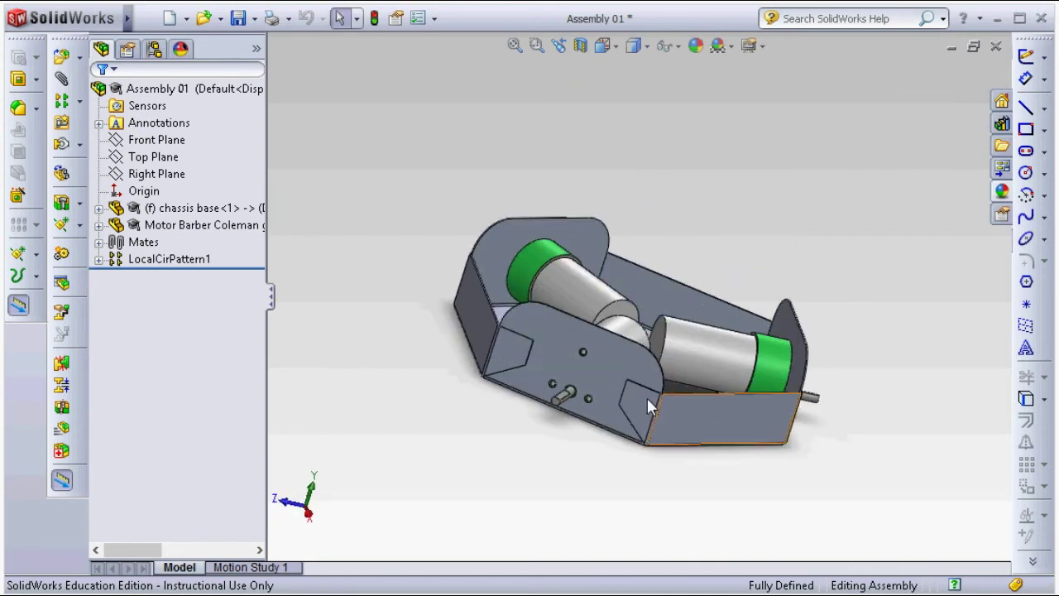
pyautogui.scroll(-3, 609, 385)
pyautogui.scroll(-3, 609, 349)
pyautogui.scroll(-2, 638, 351)
pyautogui.moveTo(639, 352)
pyautogui.mouseDown(button='middle')
pyautogui.moveTo(631, 362)
pyautogui.moveTo(601, 356)
pyautogui.mouseUp(button='middle')
pyautogui.scroll(-2, 602, 358)
pyautogui.scroll(4, 612, 347)
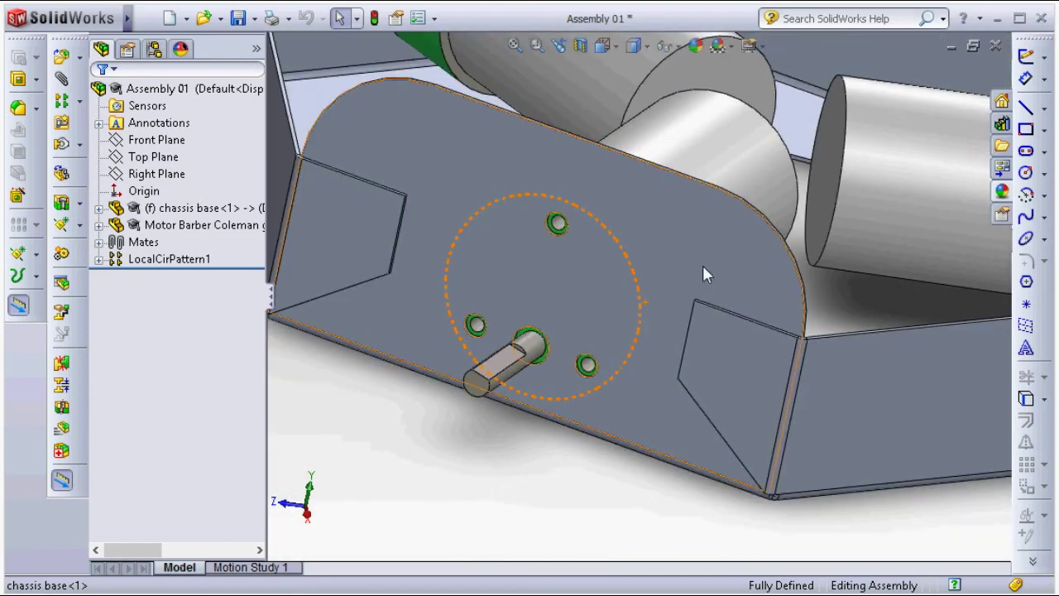
pyautogui.rightClick(743, 158)
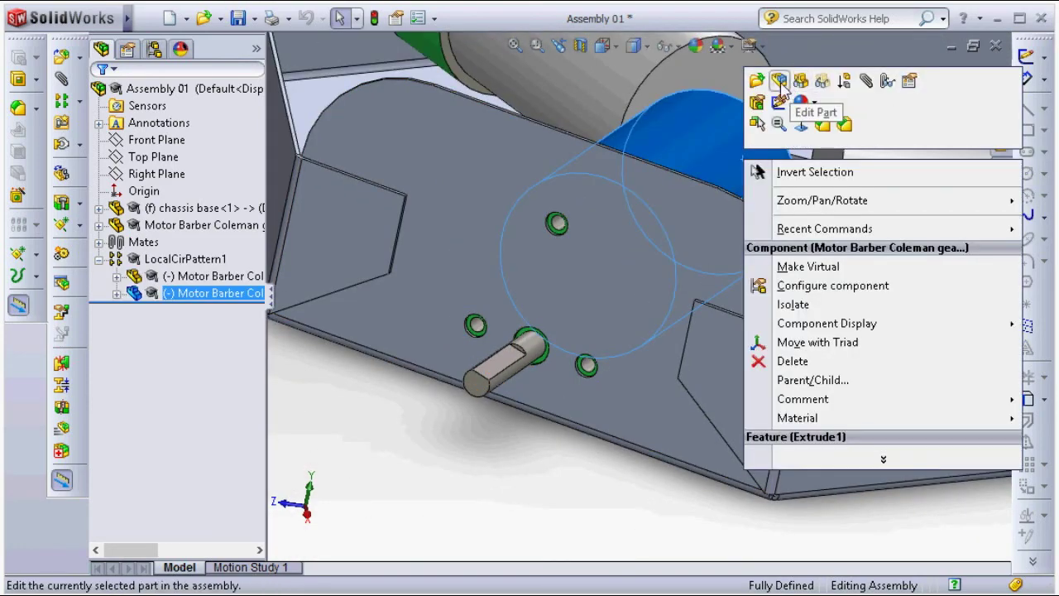
pyautogui.click(780, 82)
pyautogui.moveTo(666, 338)
pyautogui.mouseDown(button='middle')
pyautogui.moveTo(637, 324)
pyautogui.moveTo(610, 281)
pyautogui.moveTo(562, 289)
pyautogui.moveTo(529, 338)
pyautogui.moveTo(589, 283)
pyautogui.moveTo(652, 313)
pyautogui.moveTo(655, 349)
pyautogui.mouseUp(button='middle')
pyautogui.scroll(-2, 629, 319)
pyautogui.scroll(-3, 655, 348)
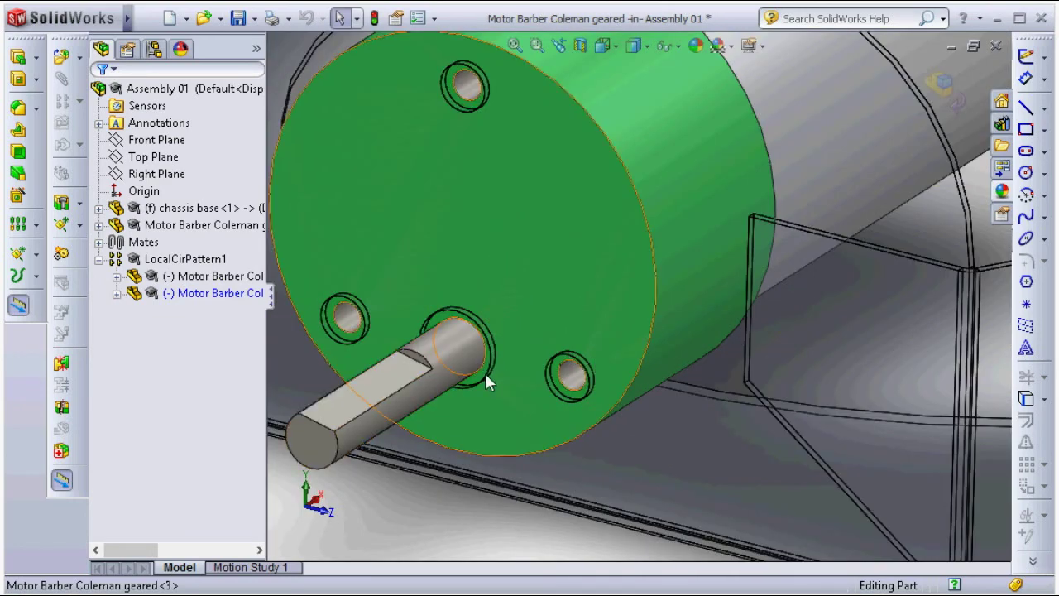
pyautogui.click(945, 76)
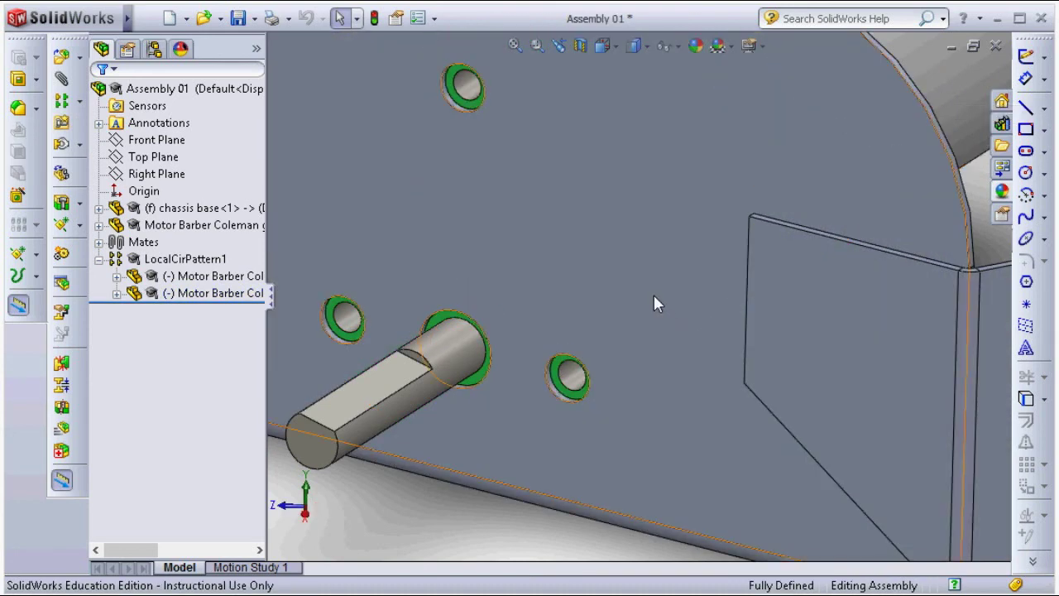
# Check the patterned motors, then set an isometric, near top-down view of the assembly.
pyautogui.scroll(3, 653, 298)
pyautogui.scroll(1, 653, 304)
pyautogui.click(711, 115)
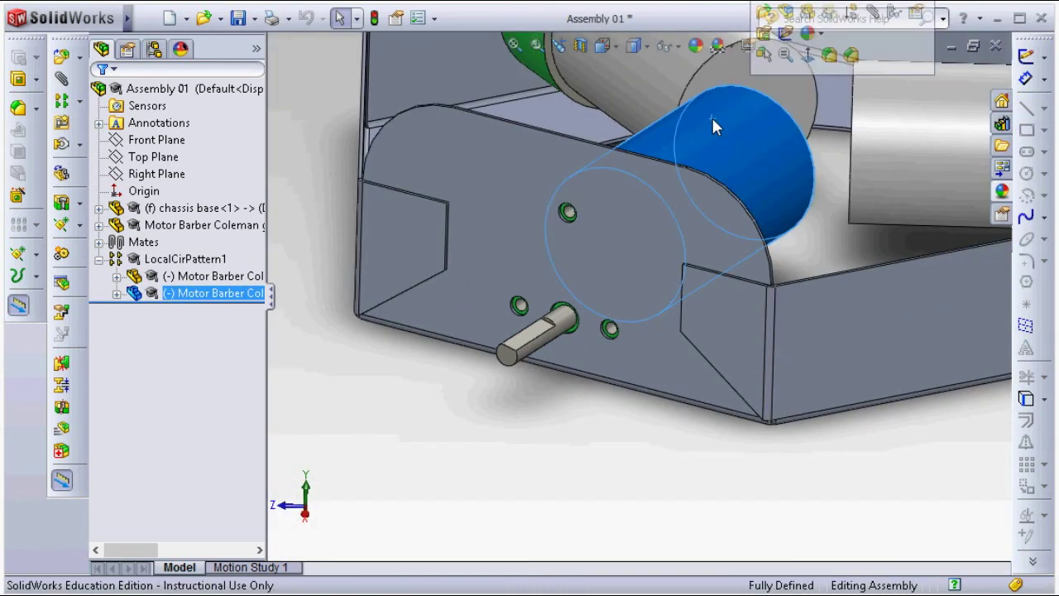
pyautogui.click(277, 371)
pyautogui.click(207, 293)
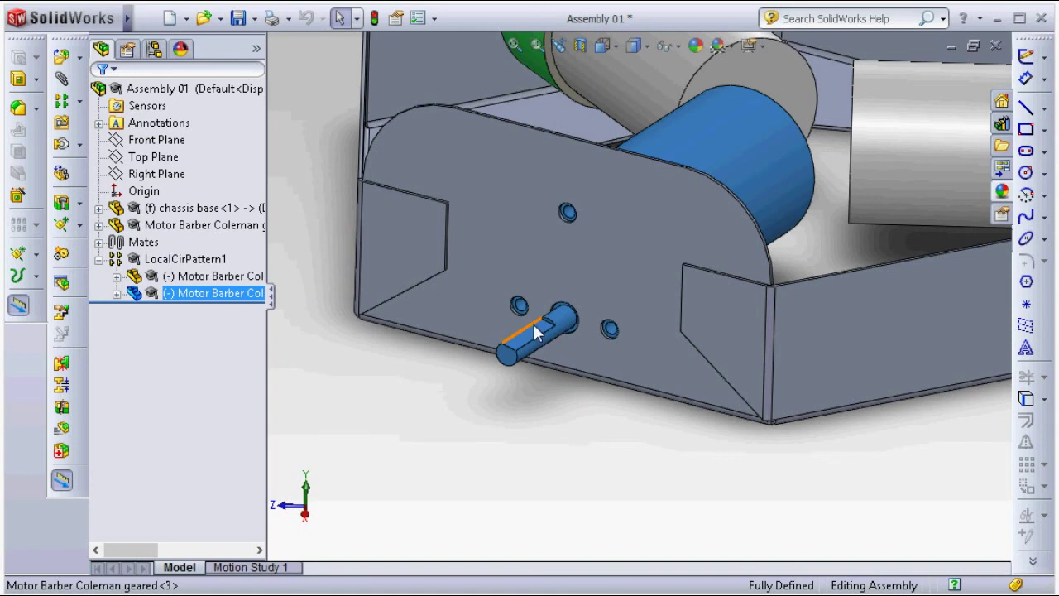
pyautogui.scroll(-3, 534, 323)
pyautogui.scroll(3, 610, 297)
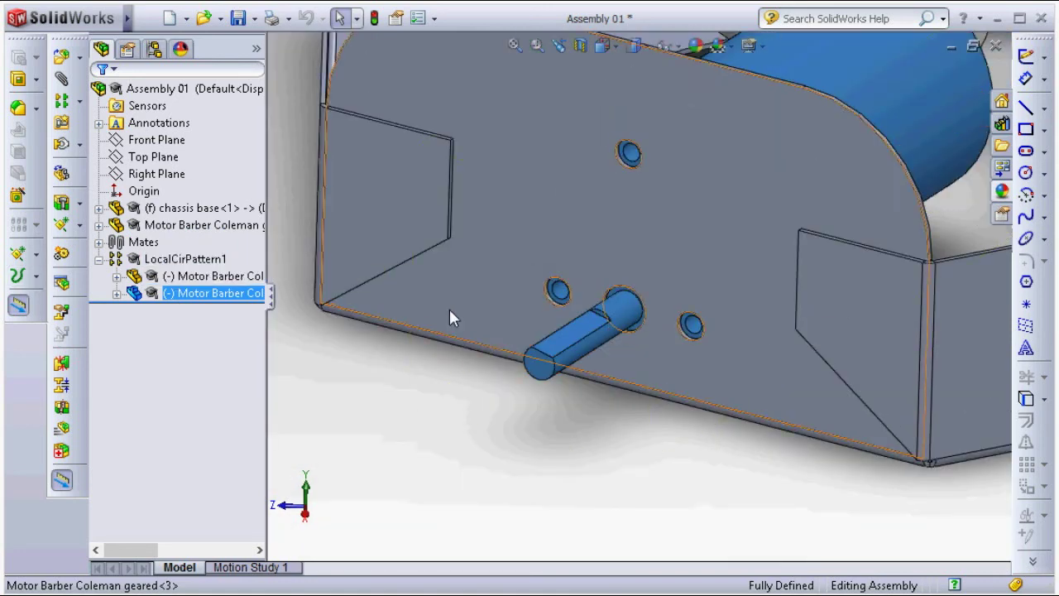
pyautogui.click(429, 444)
pyautogui.hotkey('ctrl', '7')
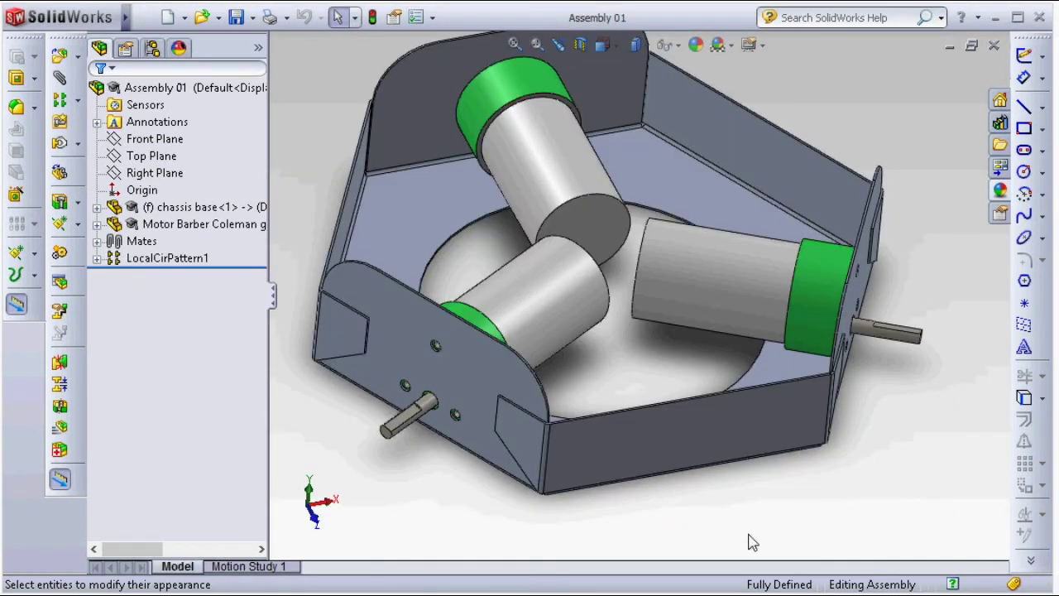
pyautogui.moveTo(748, 542)
pyautogui.mouseDown(button='middle')
pyautogui.moveTo(633, 461)
pyautogui.moveTo(635, 421)
pyautogui.moveTo(591, 472)
pyautogui.moveTo(607, 502)
pyautogui.mouseUp(button='middle')
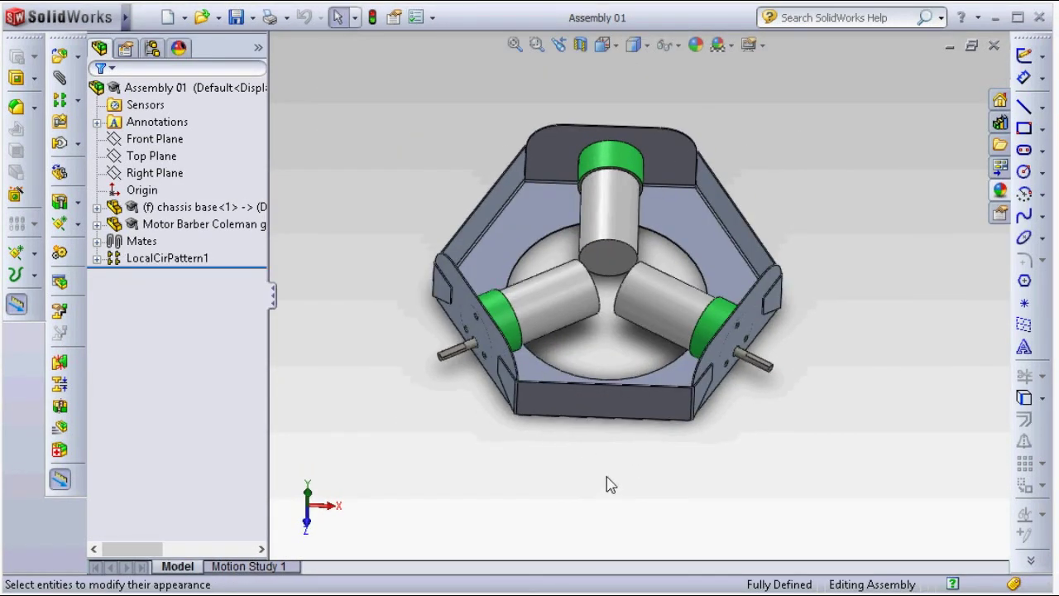
pyautogui.rightClick(533, 220)
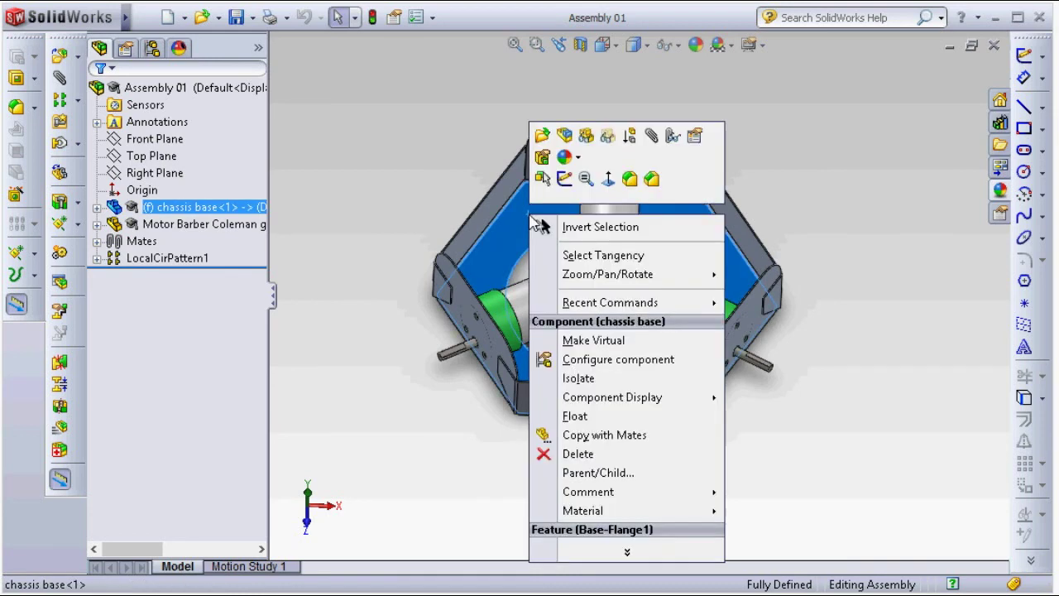
# Open the chassis base part and flatten it into its flat pattern.
pyautogui.click(542, 137)
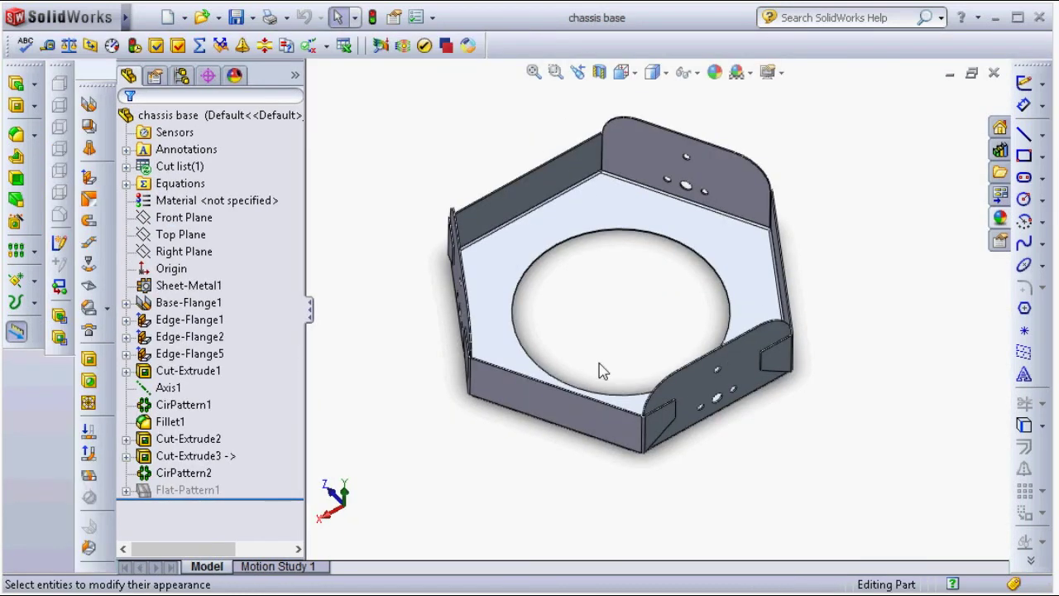
pyautogui.moveTo(602, 371); pyautogui.dragTo(615, 337, button='middle')
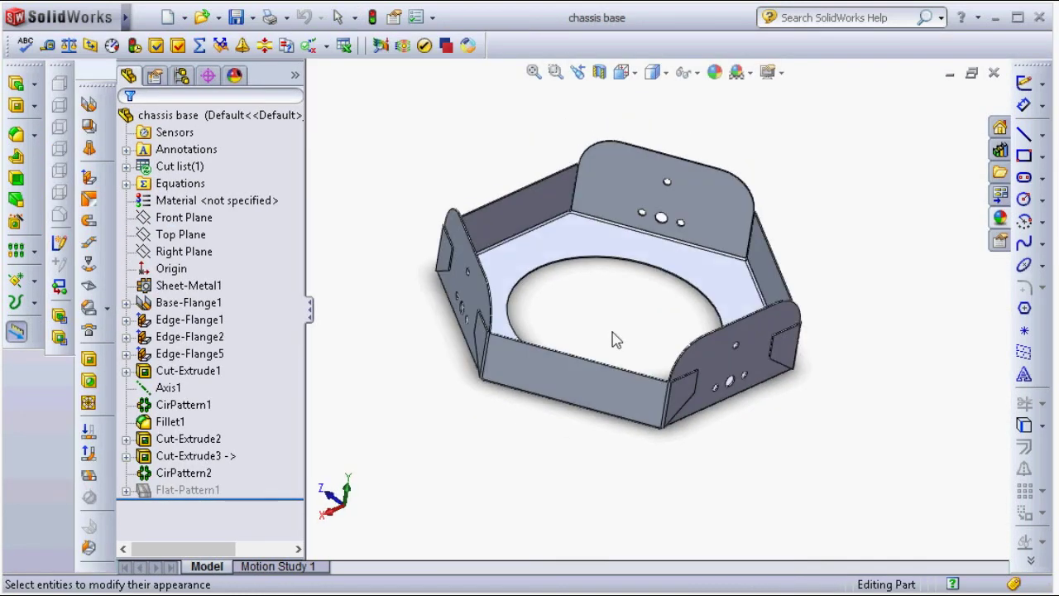
pyautogui.click(87, 478)
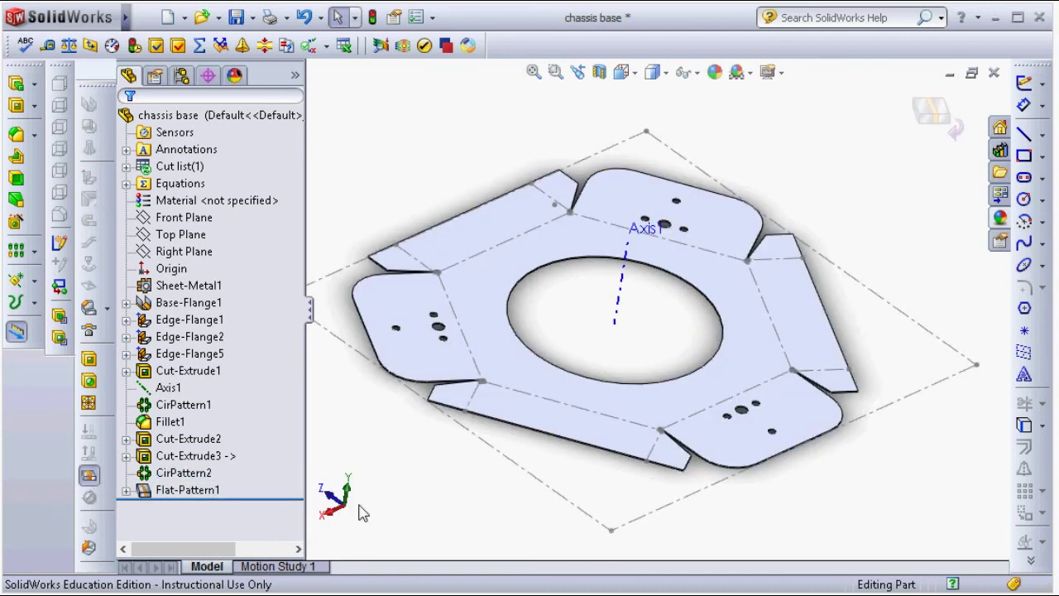
pyautogui.scroll(2, 602, 316)
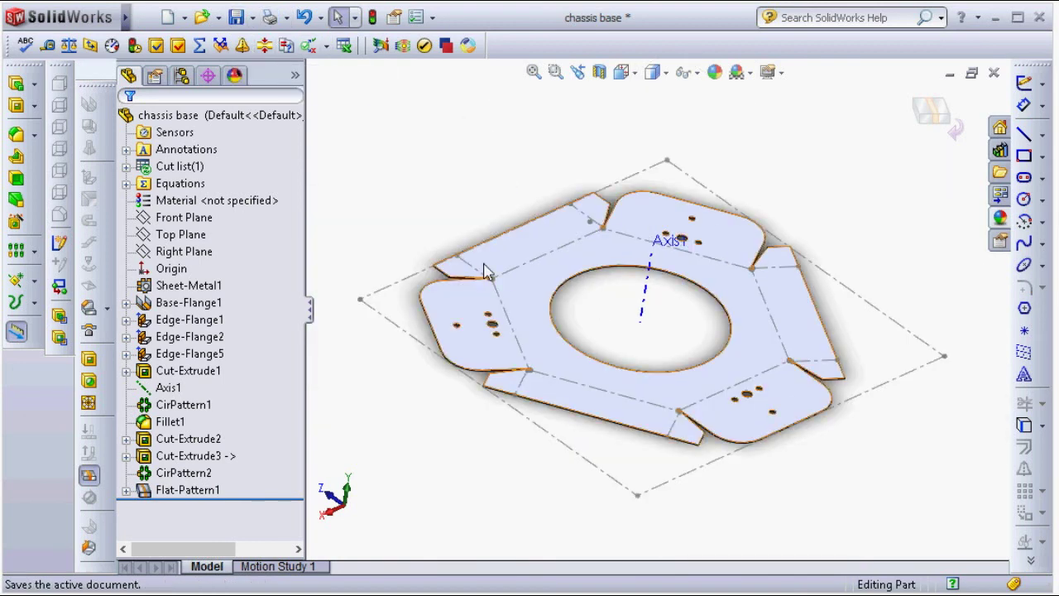
# Choose Export to DXF / DWG from the flat pattern face's menu.
pyautogui.rightClick(528, 291)
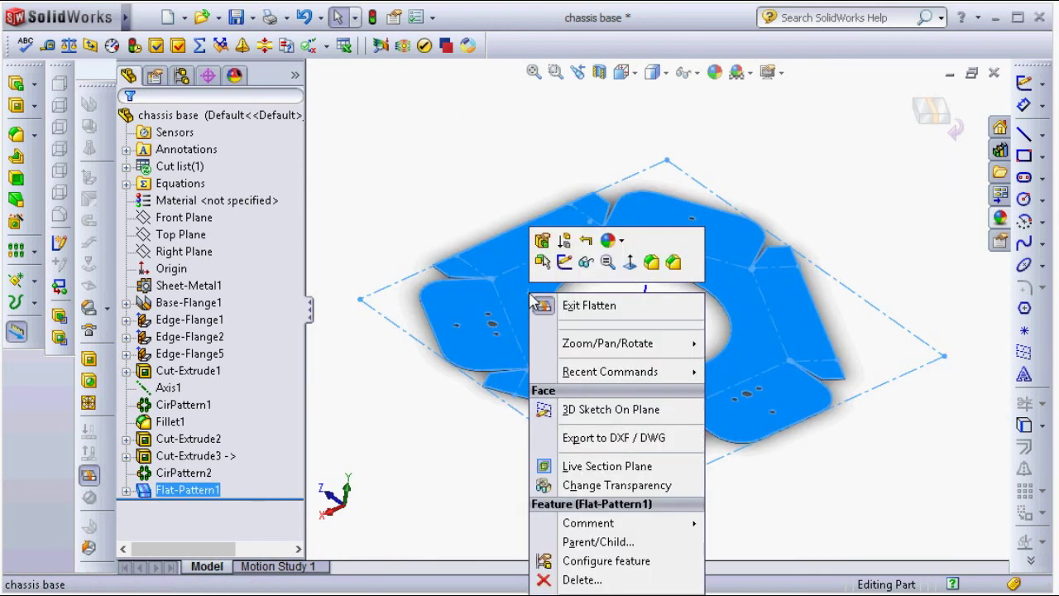
pyautogui.click(482, 204)
pyautogui.rightClick(545, 268)
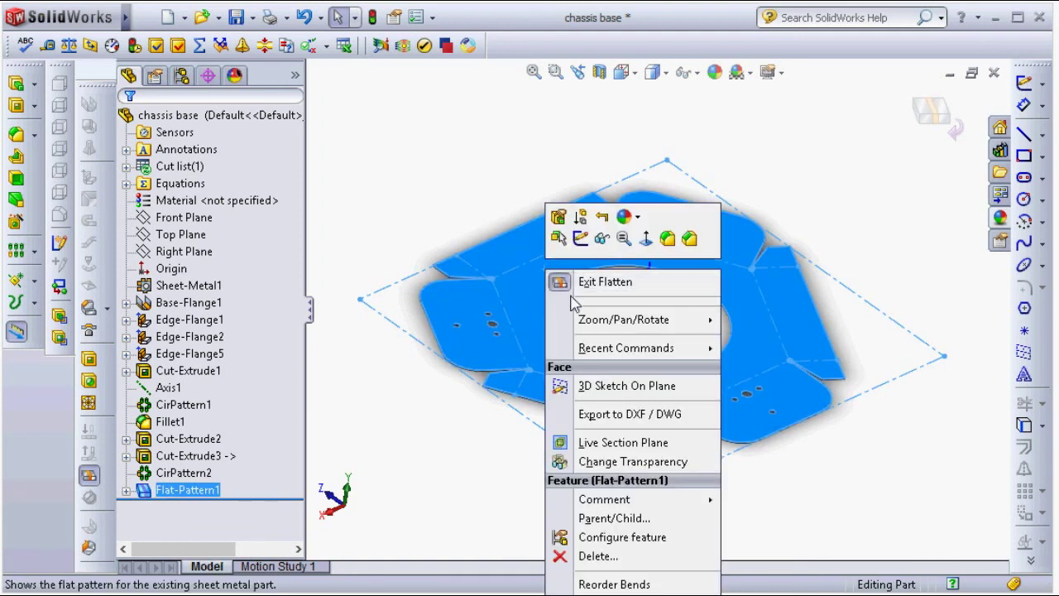
pyautogui.click(601, 414)
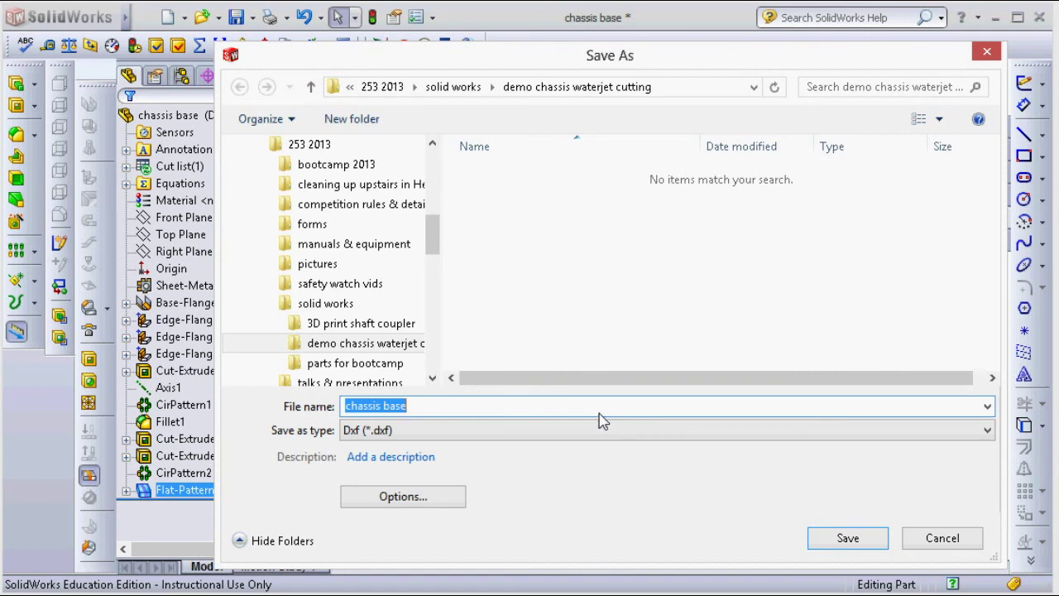
# Save the chassis base DXF in the demo chassis waterjet cutting folder, accepting the output settings and preview.
pyautogui.click(396, 344)
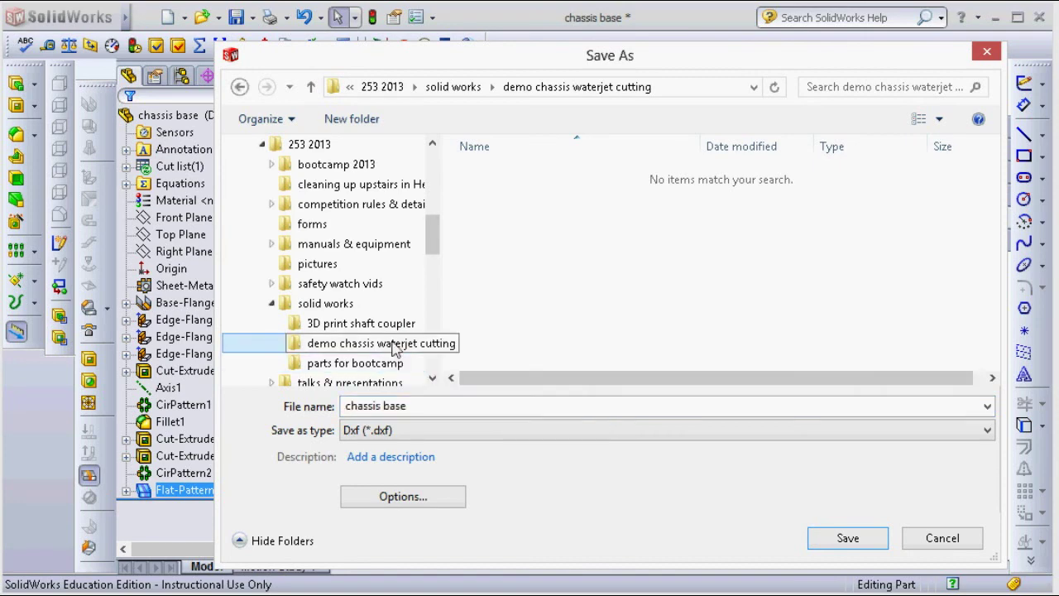
pyautogui.click(439, 409)
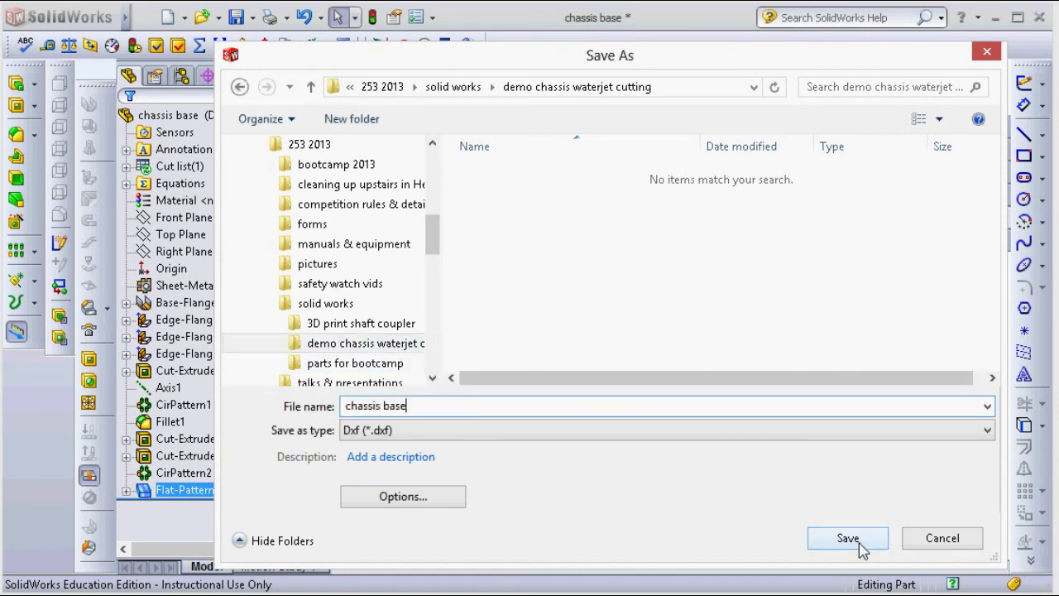
pyautogui.click(859, 544)
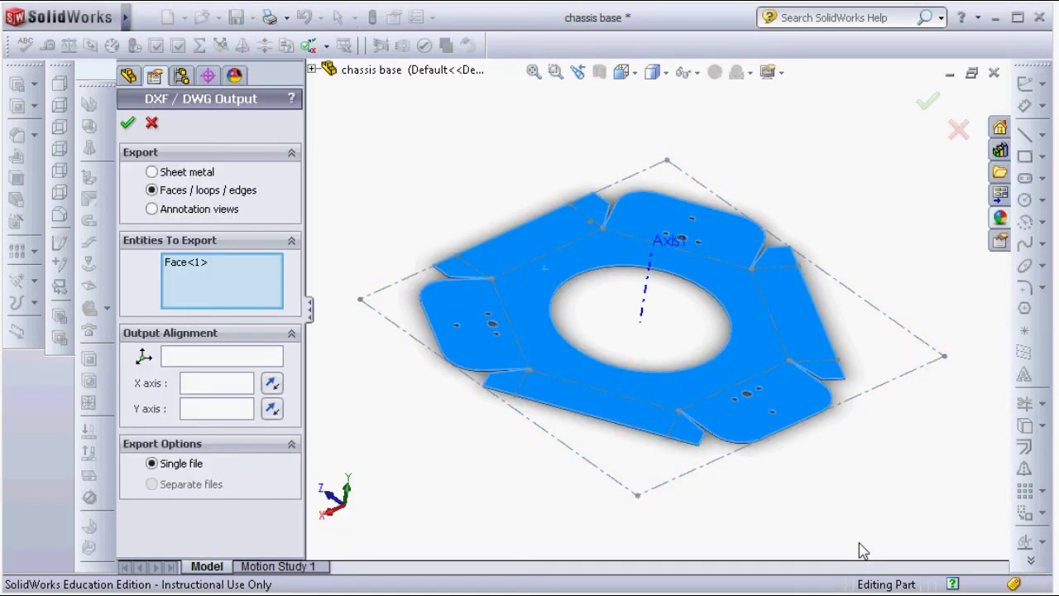
pyautogui.click(130, 124)
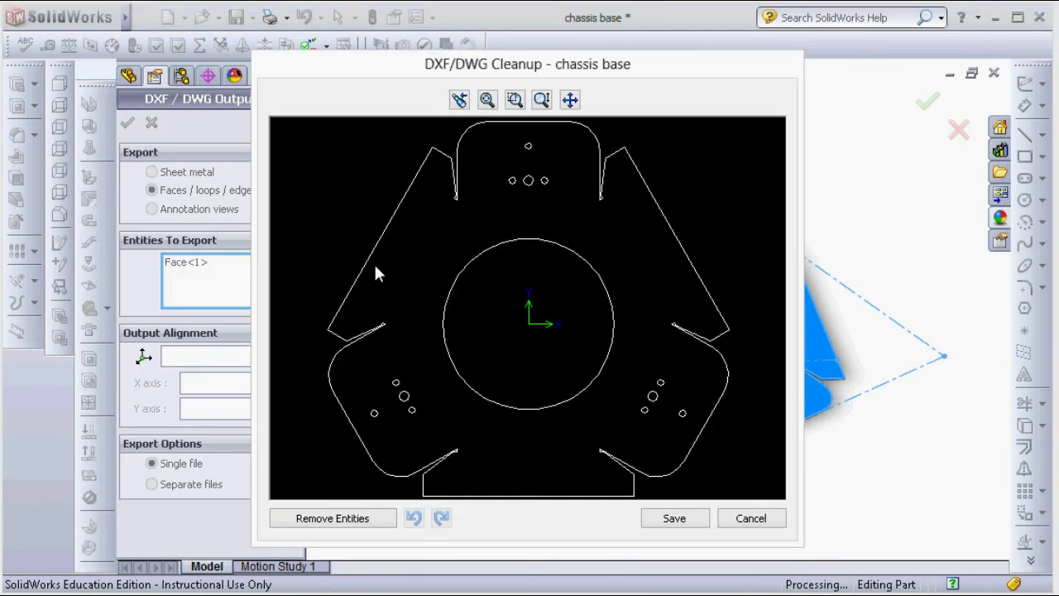
pyautogui.scroll(1, 559, 344)
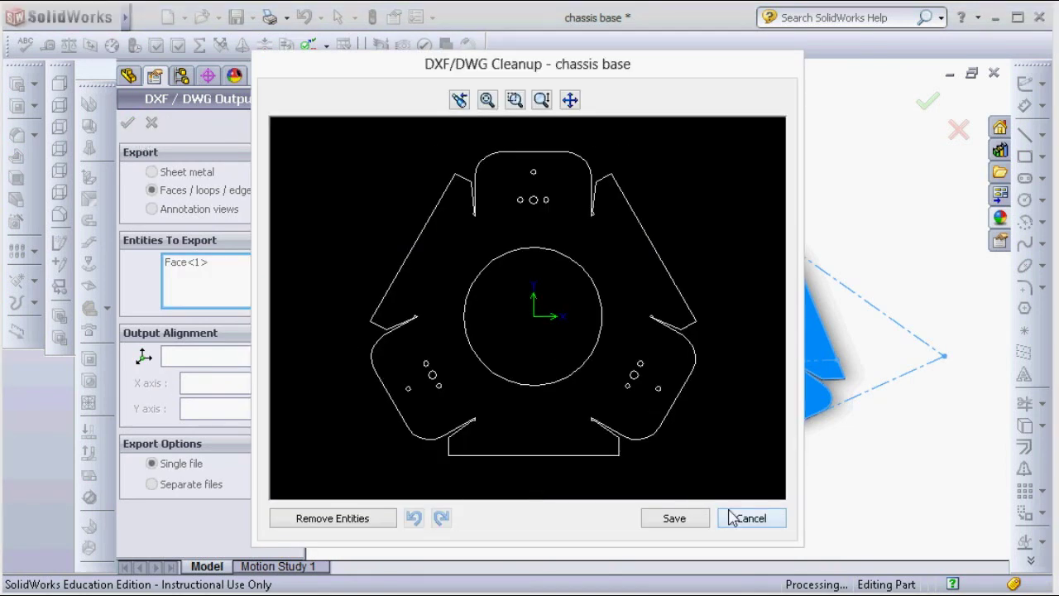
pyautogui.click(695, 523)
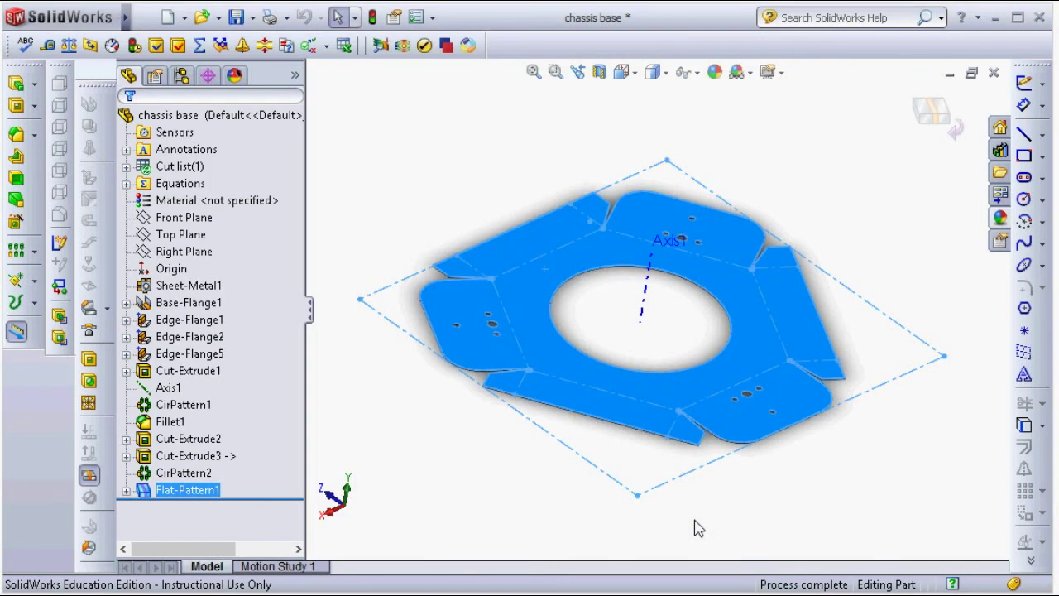
# Close the chassis base part and the assembly, saving changes to both.
pyautogui.click(933, 112)
pyautogui.click(993, 73)
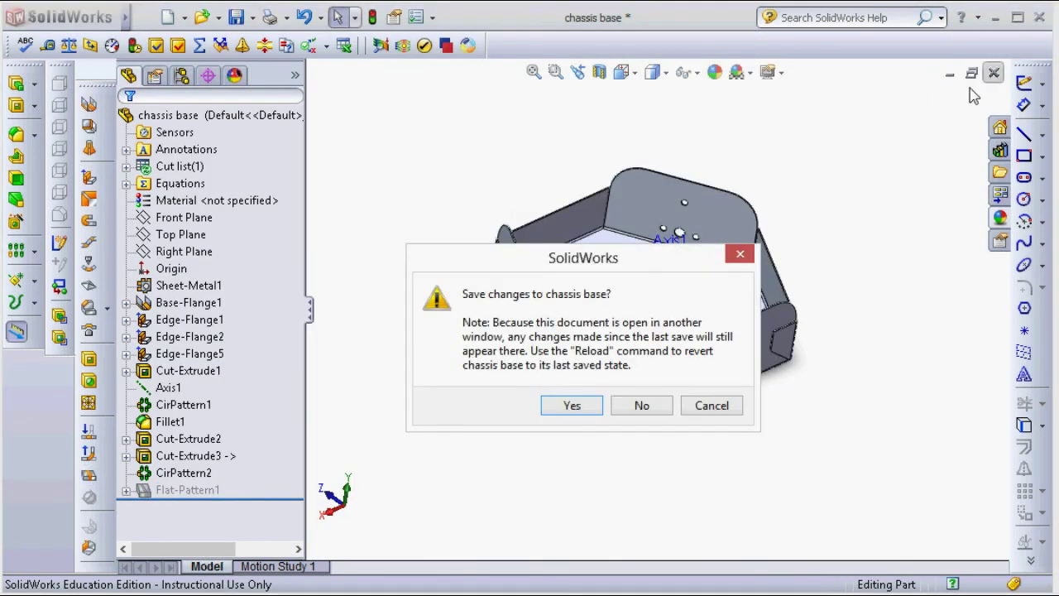
pyautogui.click(571, 405)
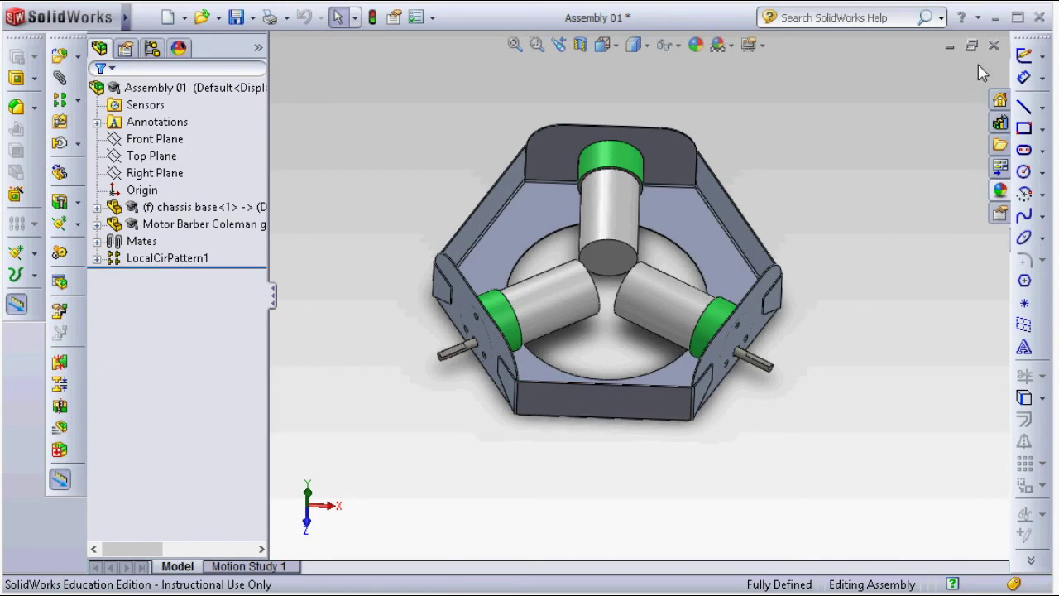
pyautogui.click(994, 45)
pyautogui.click(563, 396)
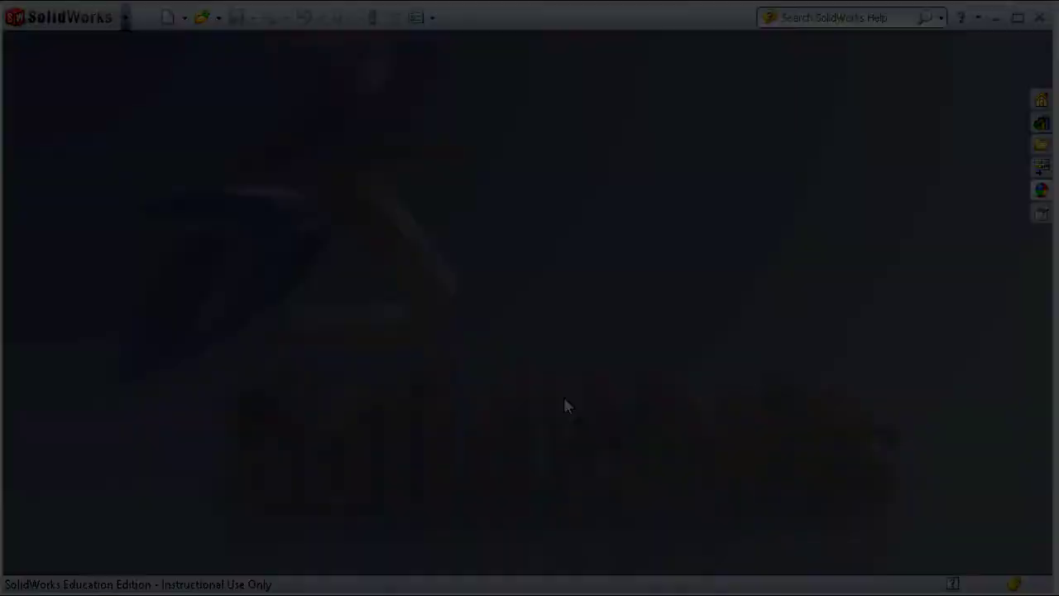